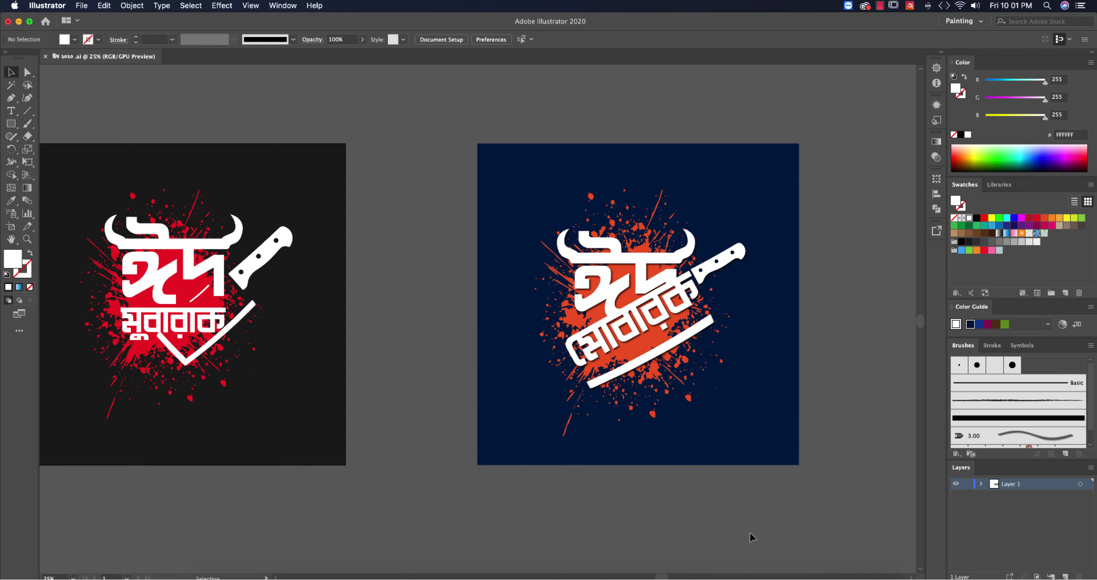
# Step: Load the CleanPNG website in the web browser
pyautogui.click(306, 574)
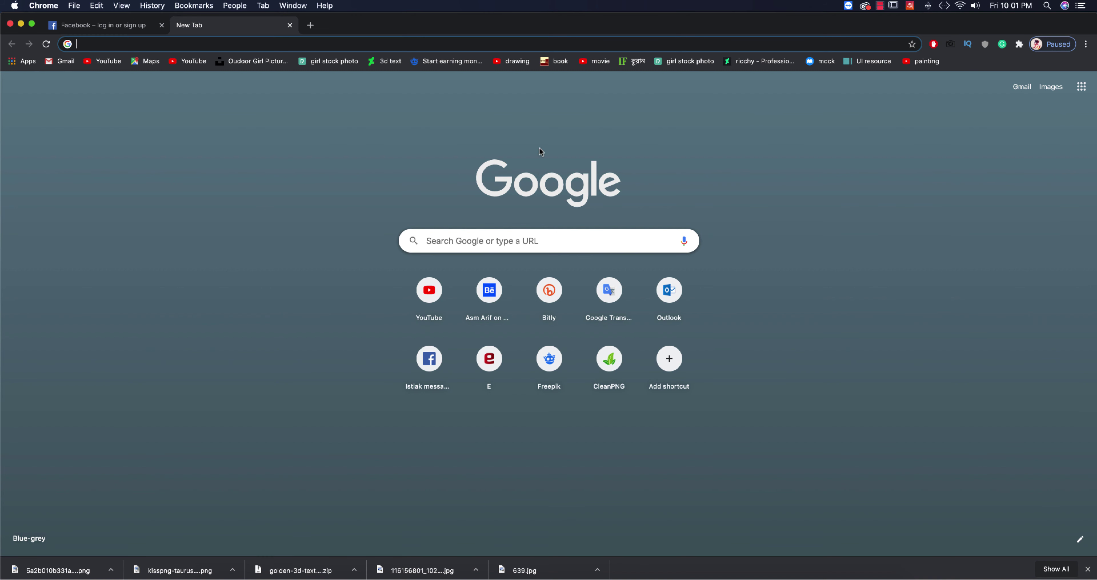
pyautogui.click(219, 45)
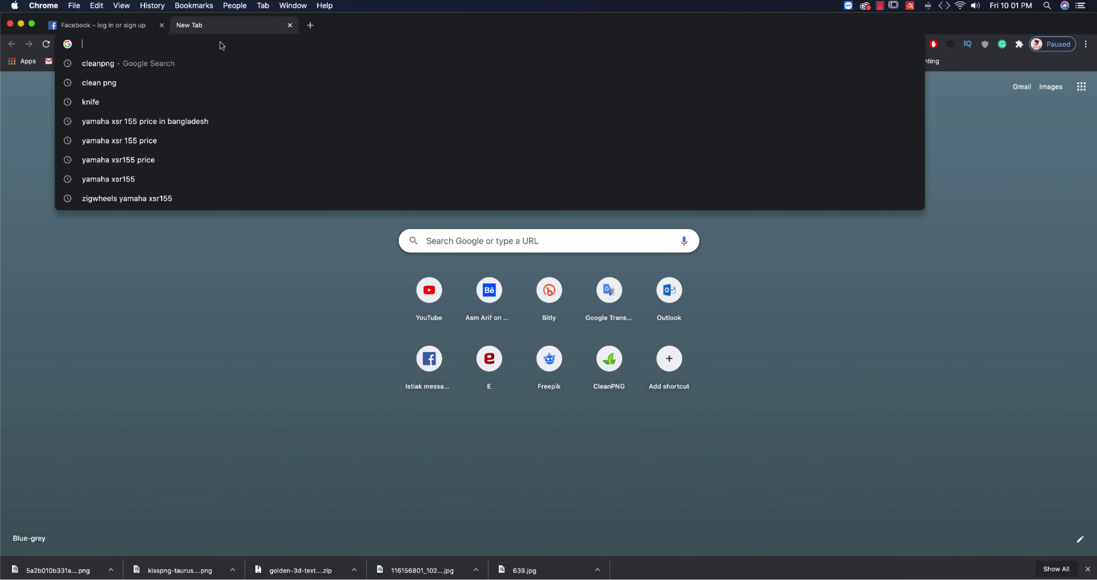
pyautogui.write('cle')
pyautogui.press('BackSpace')
pyautogui.press('BackSpace')
pyautogui.press('BackSpace')
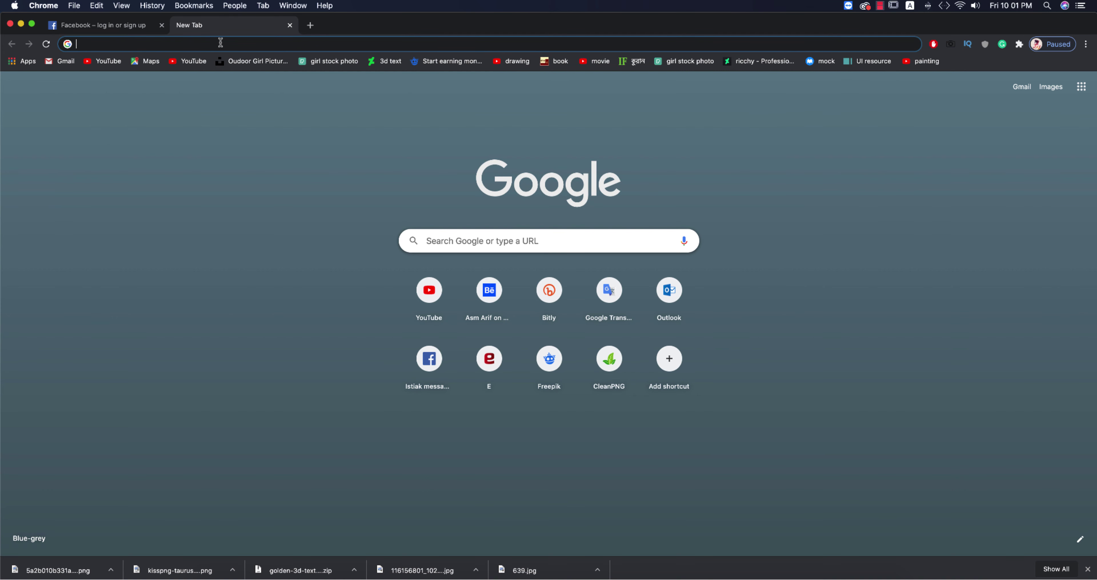
pyautogui.write('clean')
pyautogui.press('Return')
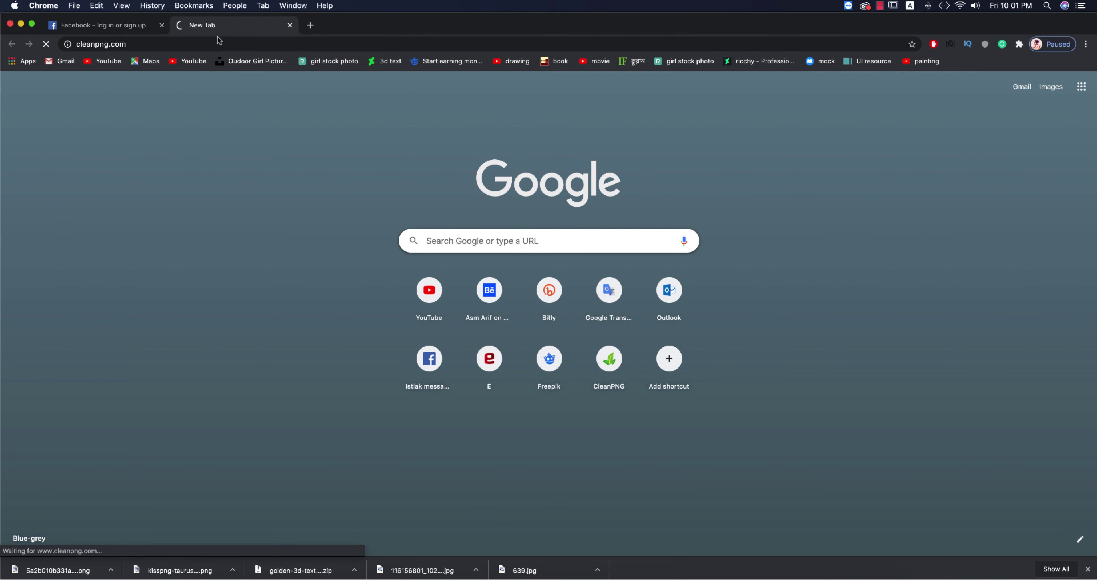
# Step: Search CleanPNG for cow head images, then open a new blank tab
pyautogui.click(432, 299)
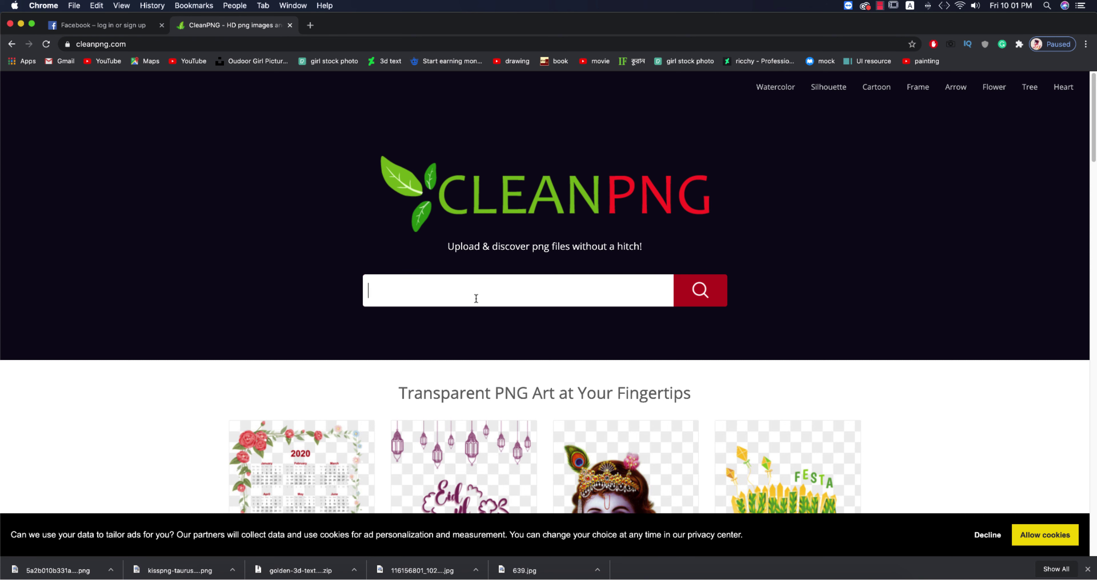
pyautogui.write('cowhead')
pyautogui.press('Return')
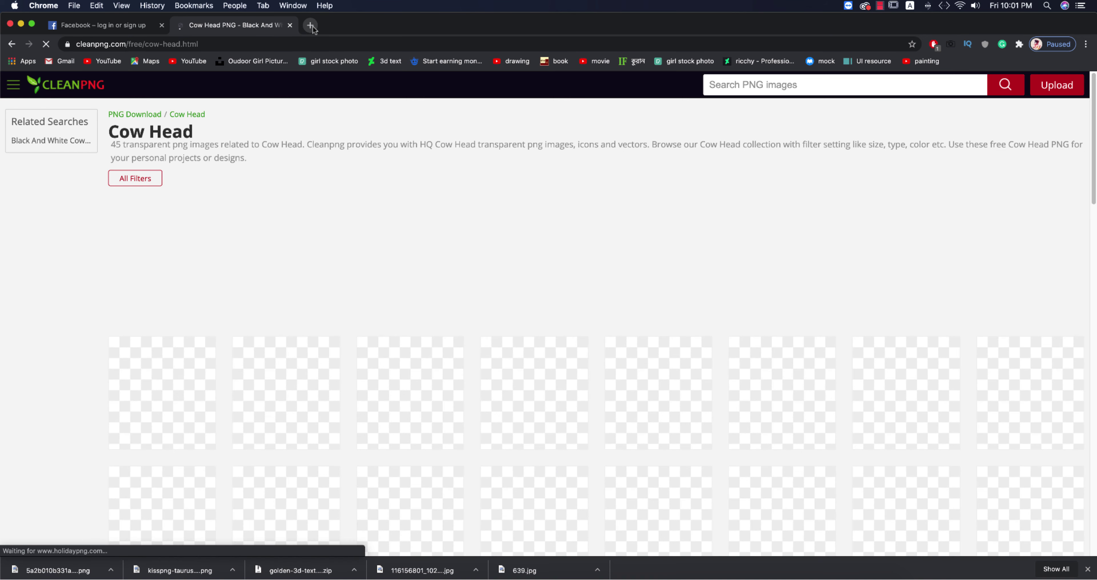
pyautogui.click(310, 25)
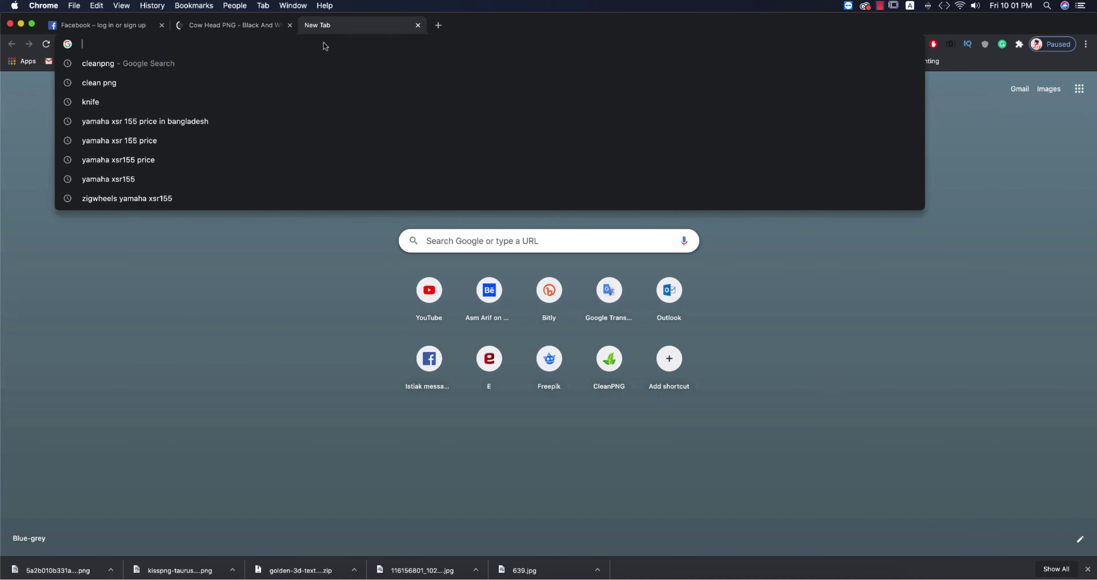
# Step: Search the web for 'padmo font' and open the Lipi Padmo download page
pyautogui.write('padmo')
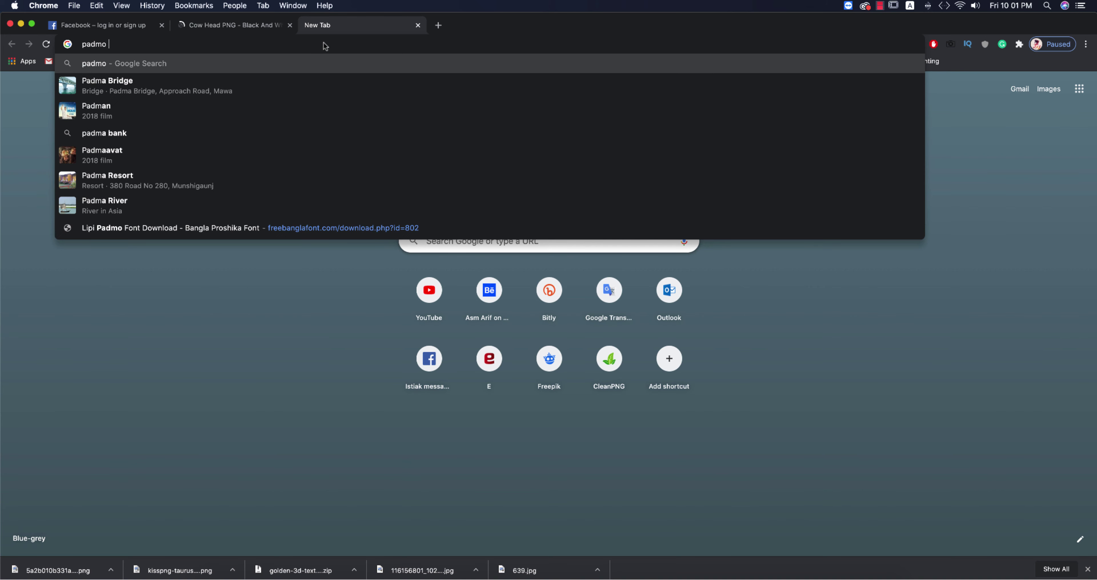
pyautogui.write(' font')
pyautogui.press('Return')
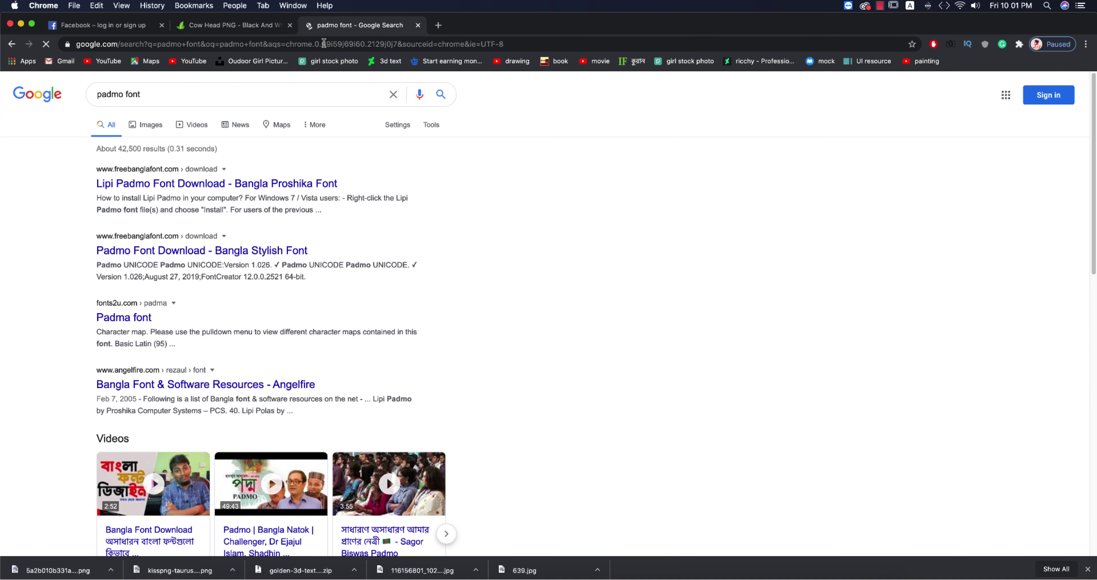
pyautogui.keyDown('super'); pyautogui.click(155, 183); pyautogui.keyUp('super')
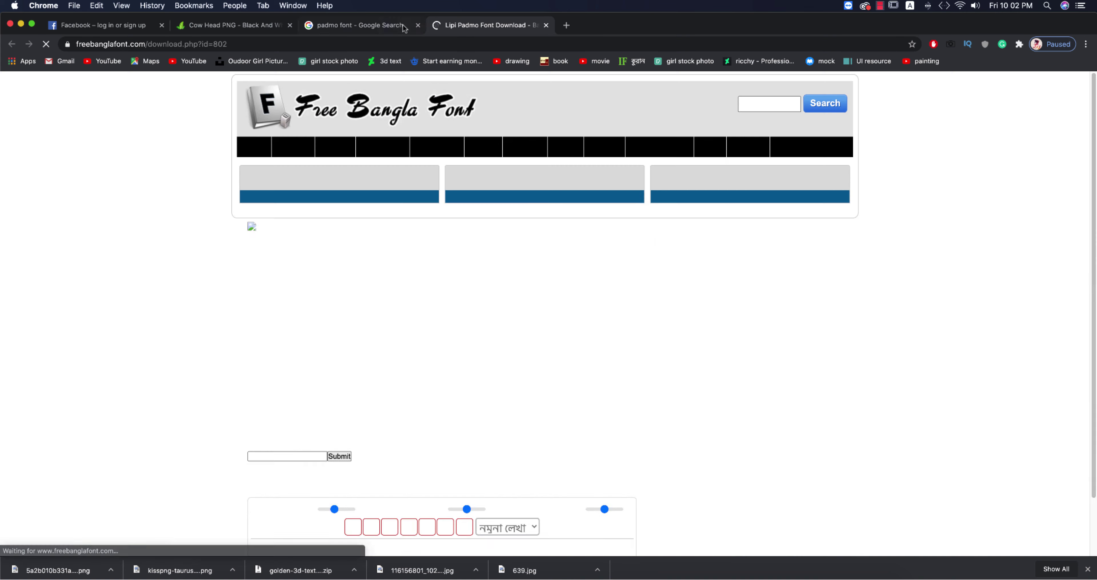
# Step: Enter the verification code and save the LipiPadmo_Proshika zip archive
pyautogui.scroll(-10, 474, 356)
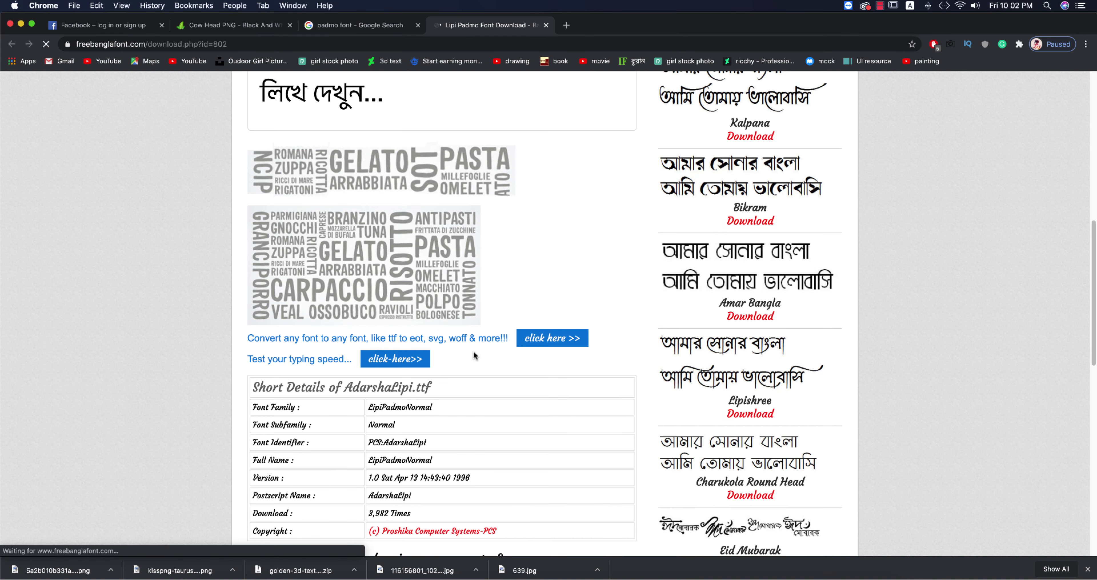
pyautogui.scroll(-5, 475, 356)
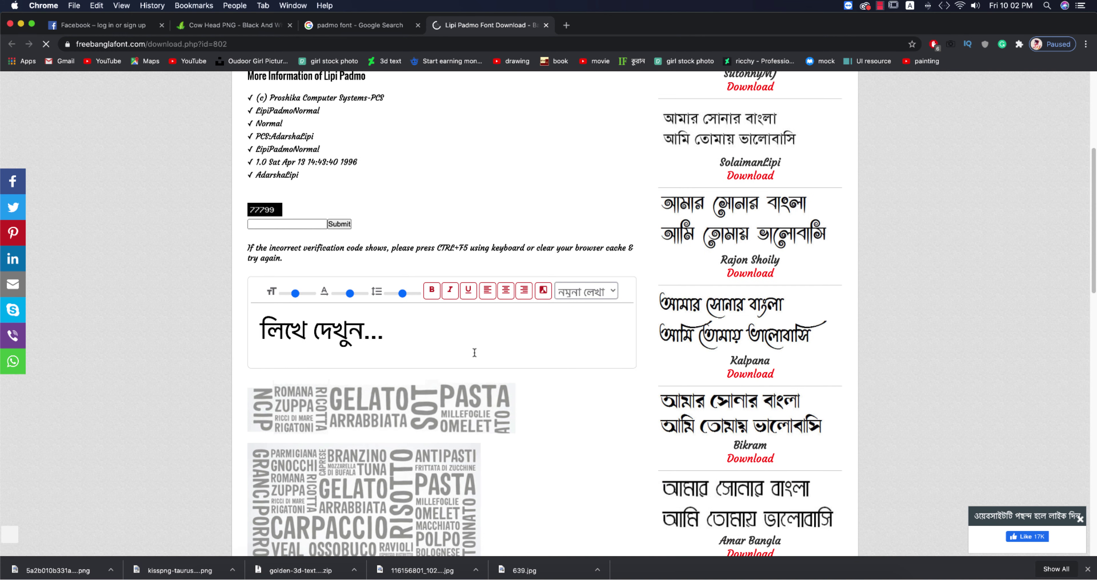
pyautogui.click(264, 225)
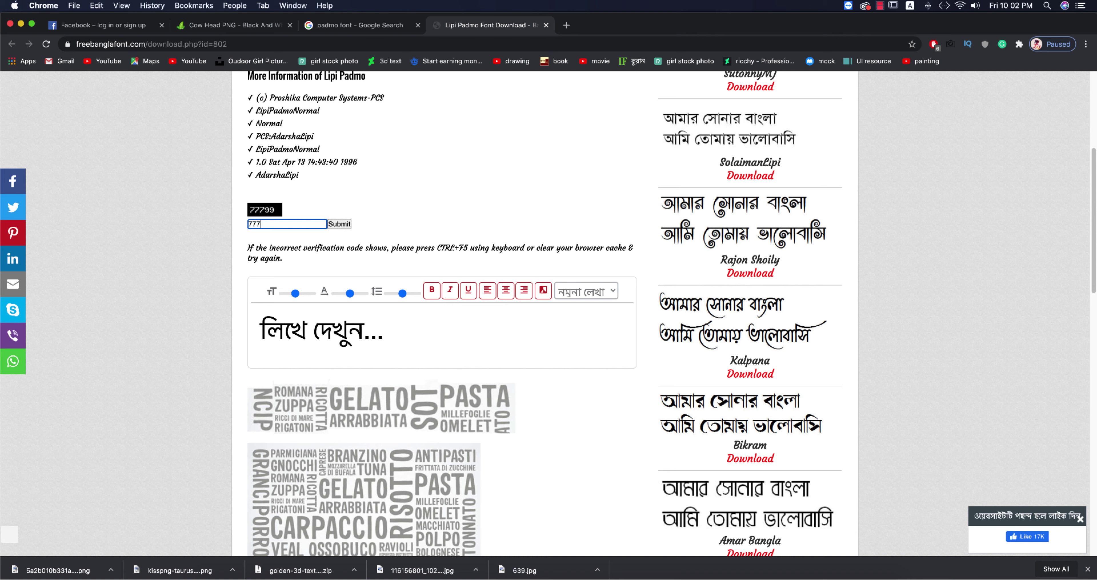
pyautogui.click(346, 224)
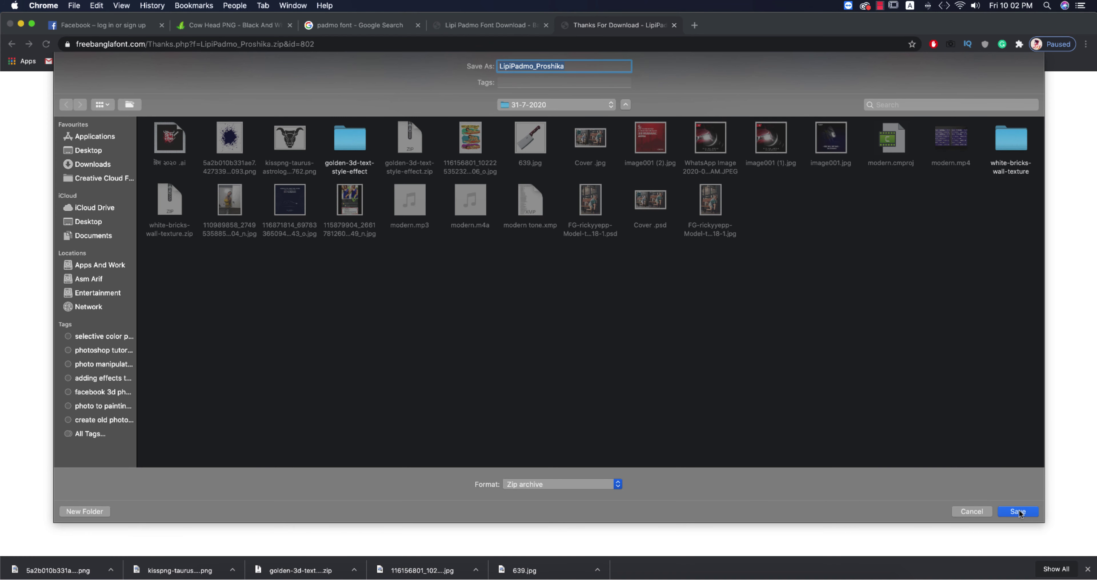
pyautogui.click(1018, 511)
pyautogui.click(562, 165)
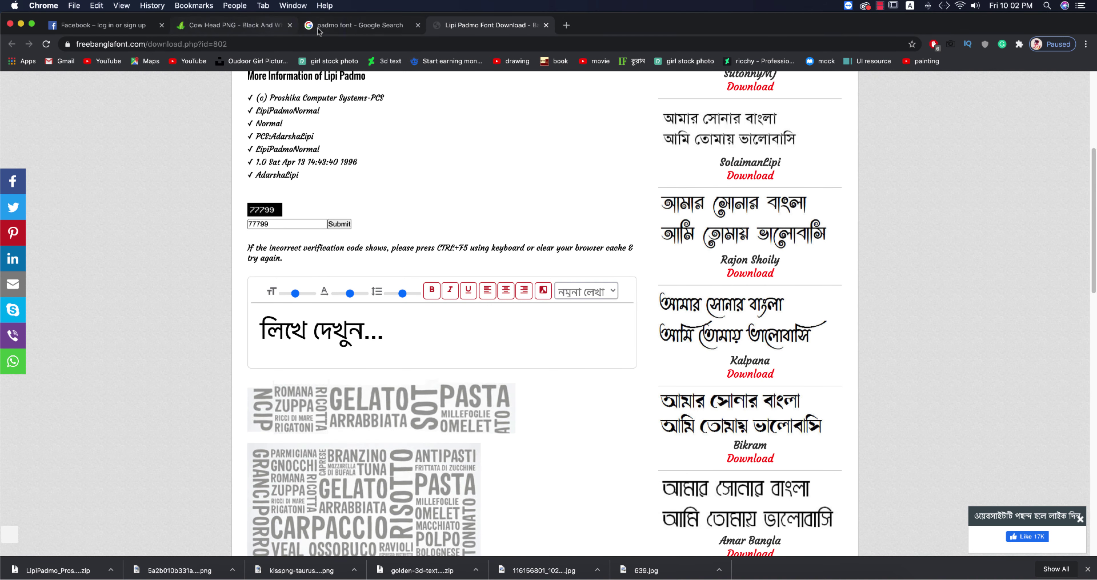
# Step: From the Cow Head results, run a new CleanPNG search for 'head'
pyautogui.click(230, 25)
pyautogui.scroll(-5, 541, 331)
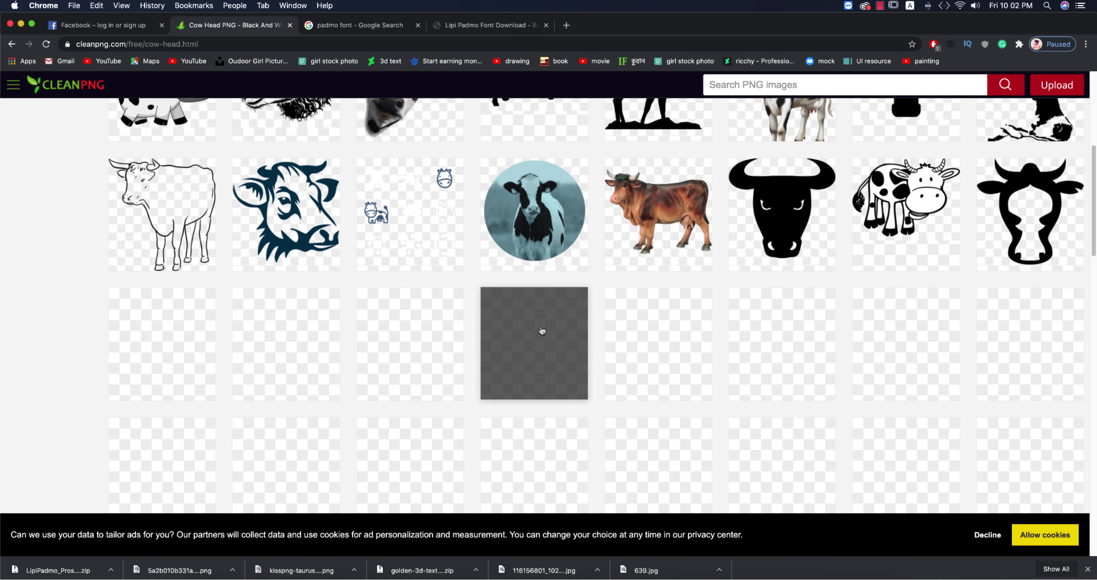
pyautogui.scroll(3, 542, 331)
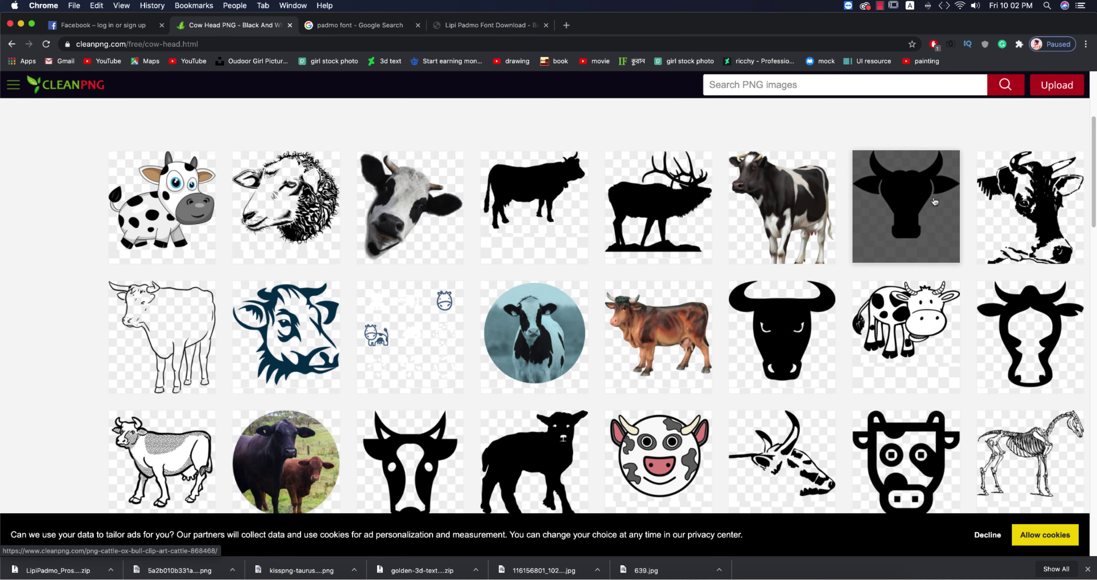
pyautogui.scroll(4, 687, 309)
pyautogui.click(760, 88)
pyautogui.write('d')
pyautogui.press('Return')
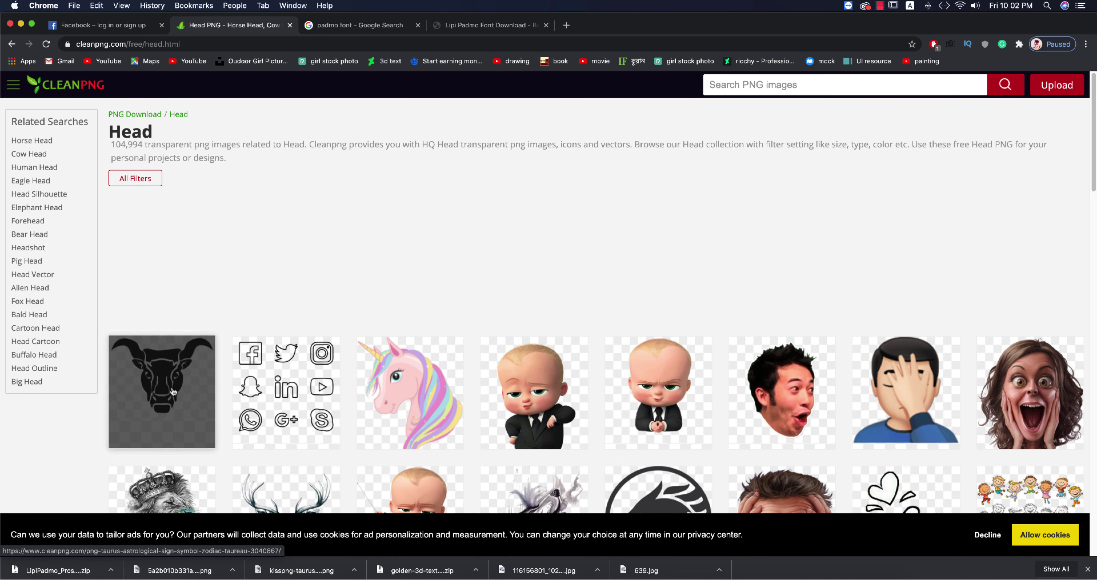
# Step: Download and save the black horned bull-head silhouette PNG
pyautogui.click(175, 380)
pyautogui.scroll(-4, 723, 396)
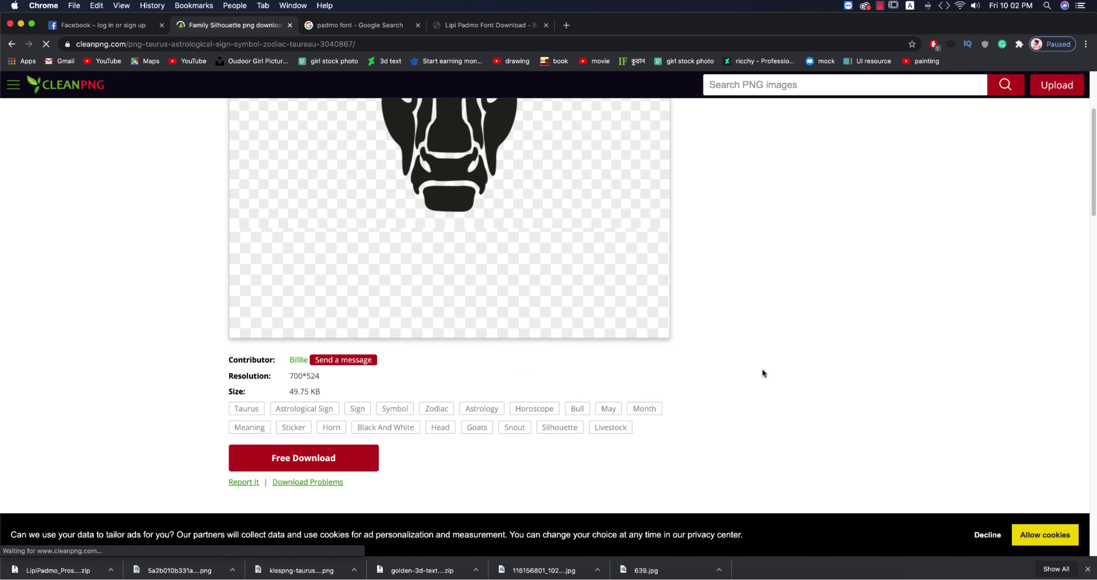
pyautogui.click(364, 403)
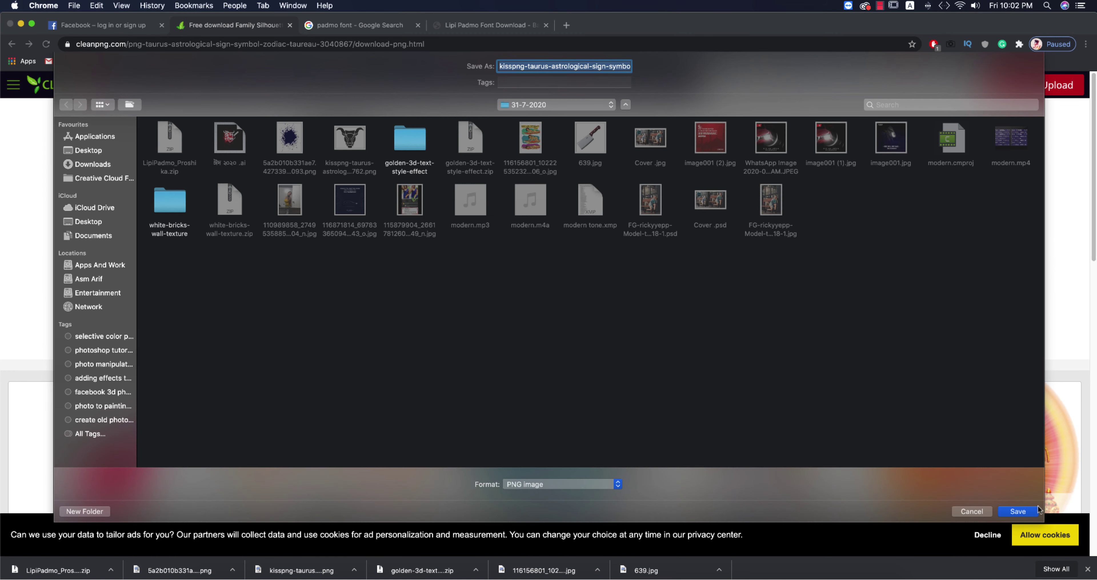
pyautogui.click(1036, 510)
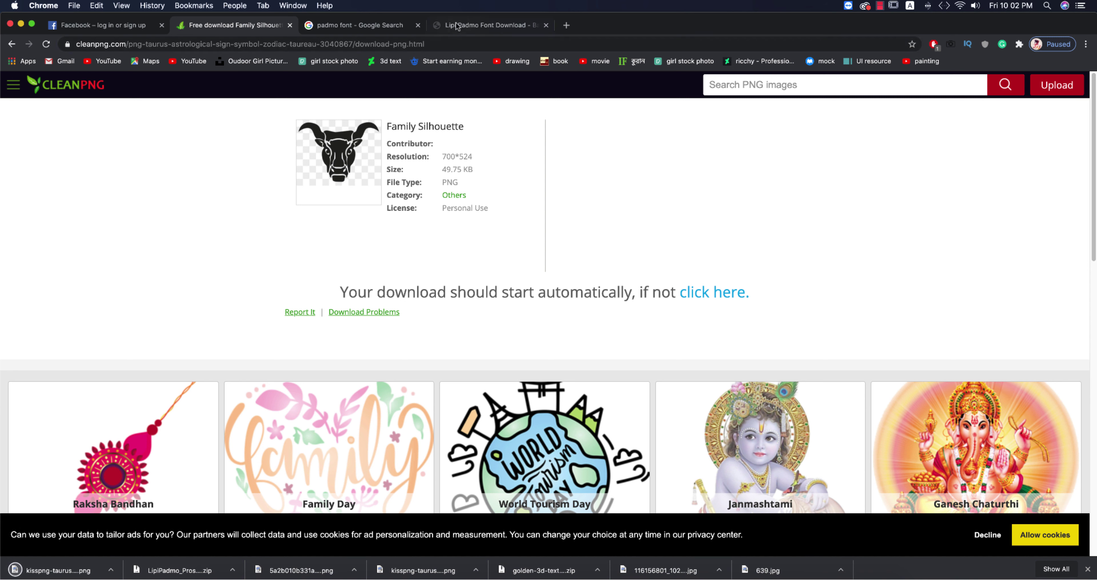
pyautogui.click(720, 91)
pyautogui.write('color splash')
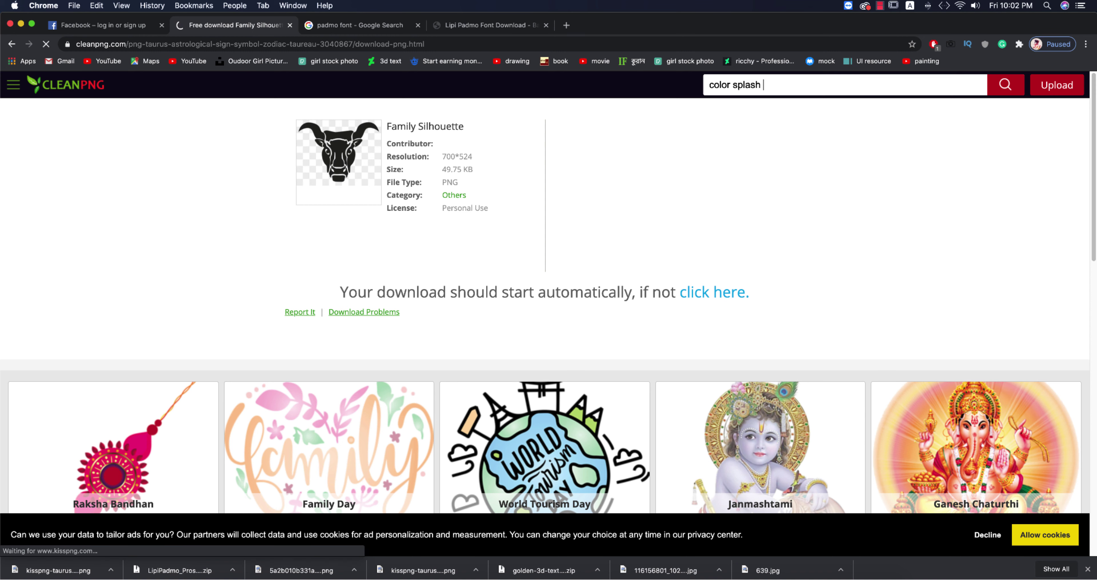
# Step: Search 'color splash' and save the dark navy ink-splash PNG
pyautogui.press('Return')
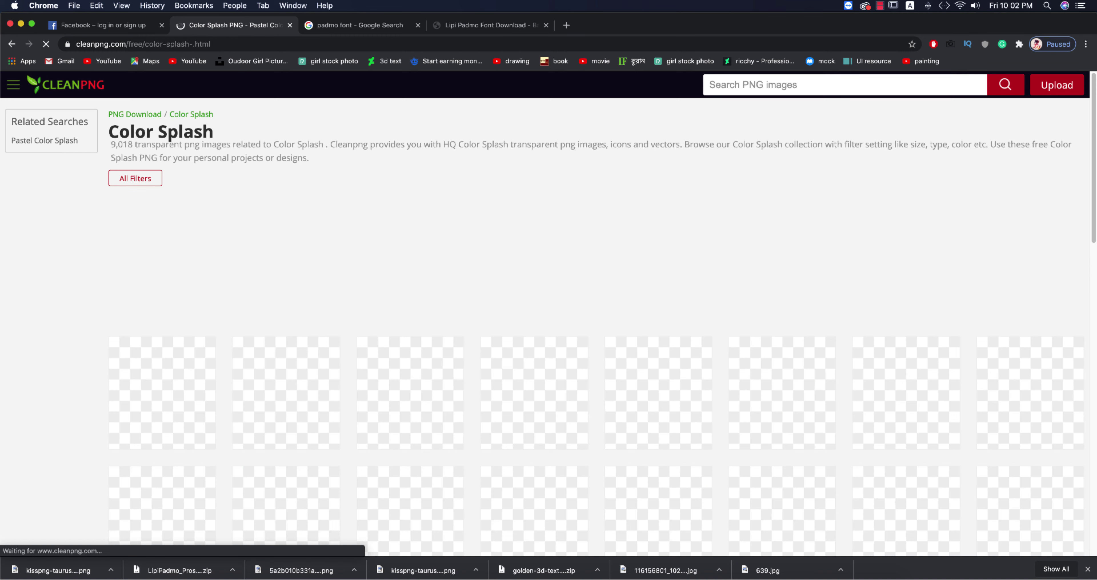
pyautogui.scroll(-1, 681, 205)
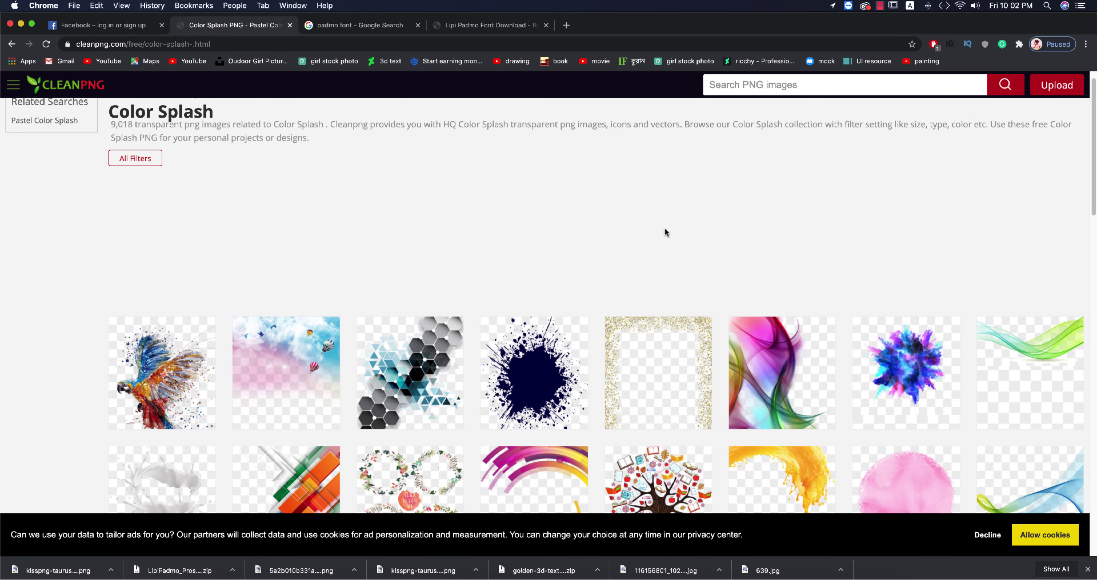
pyautogui.scroll(-5, 528, 295)
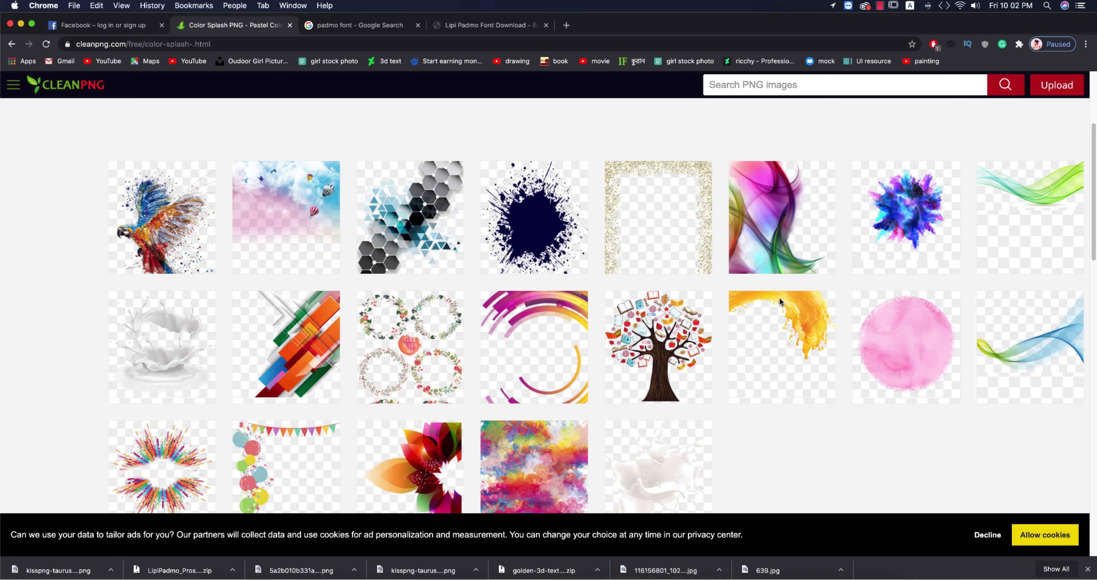
pyautogui.click(534, 217)
pyautogui.scroll(-7, 365, 348)
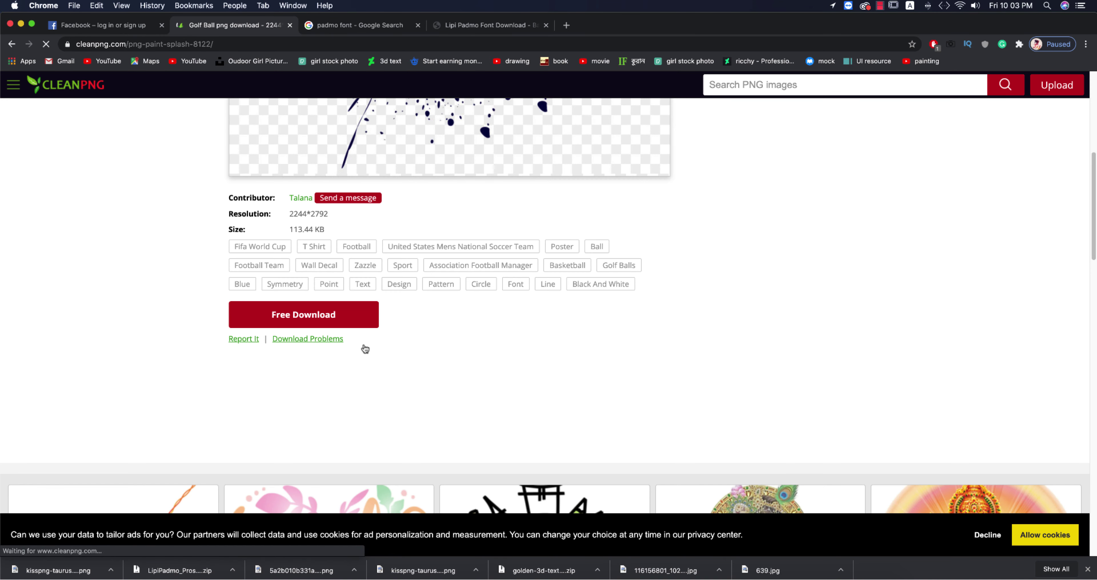
pyautogui.click(303, 314)
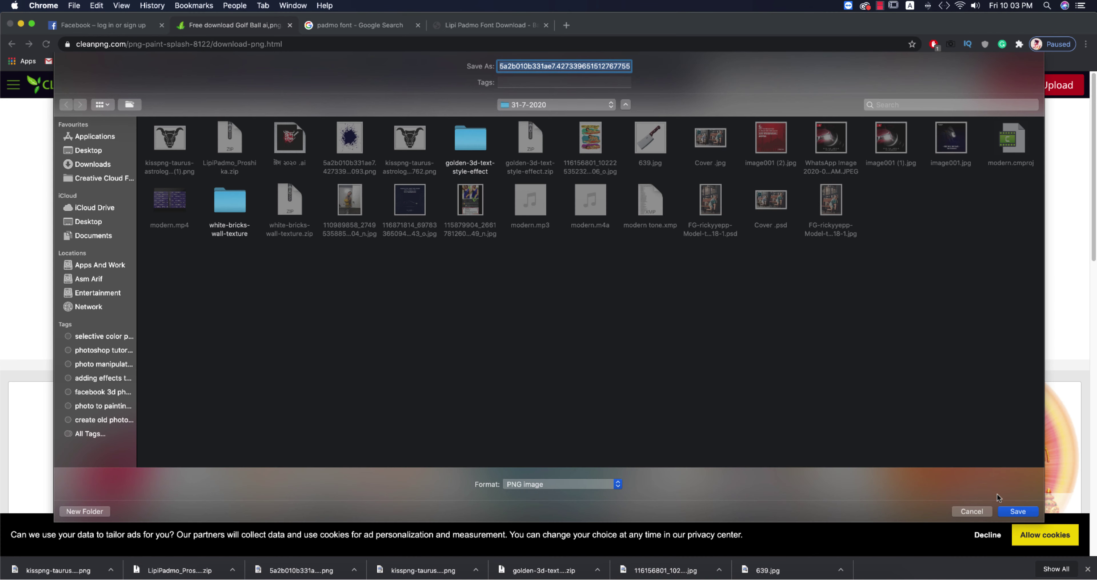
pyautogui.click(1015, 511)
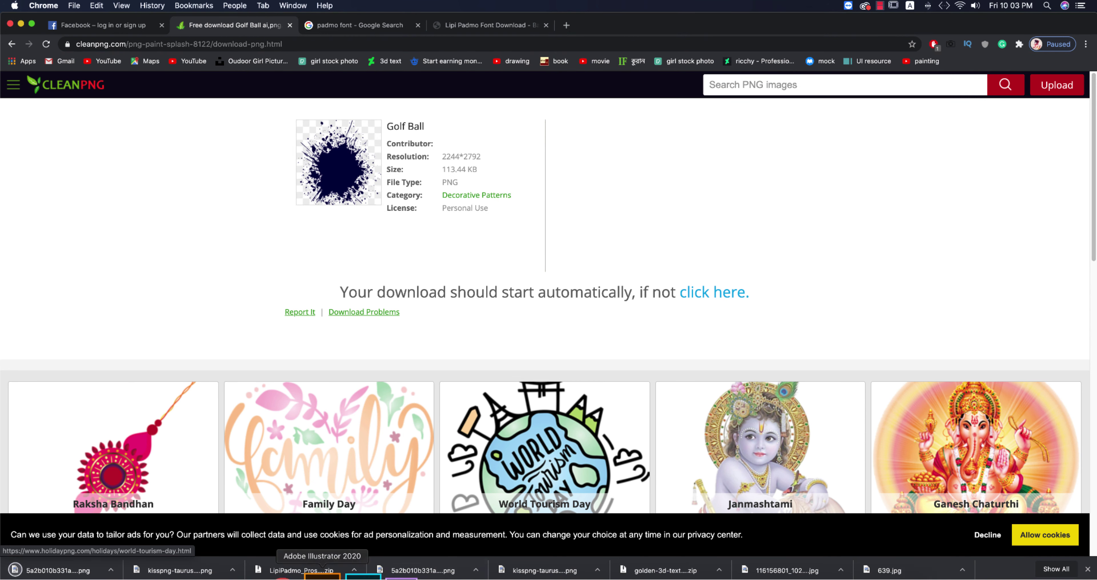
# Step: Back in Illustrator, start a new document sized 1200 × 628 px
pyautogui.click(323, 575)
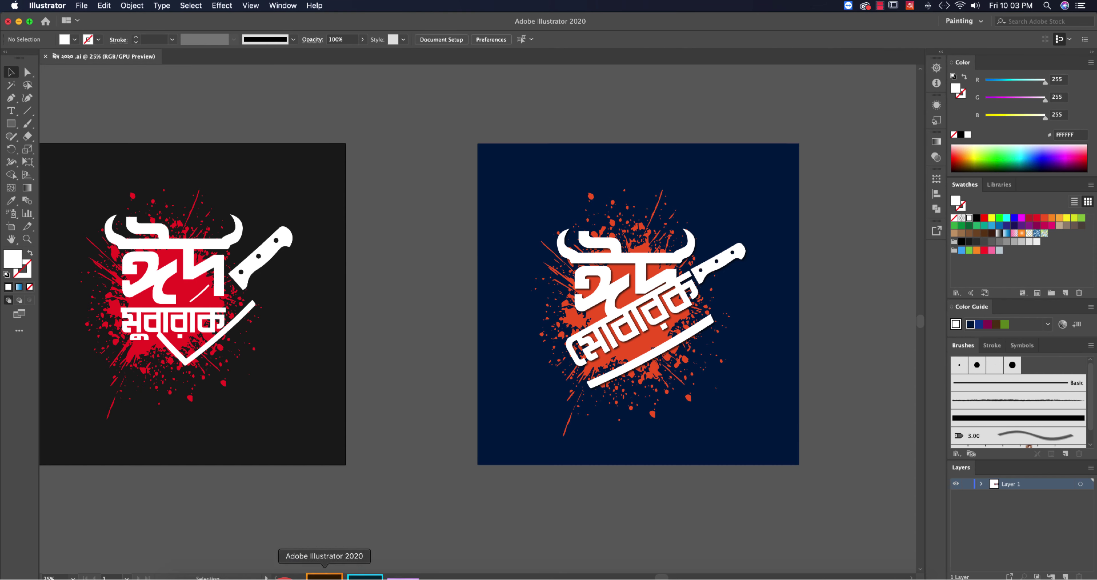
pyautogui.moveTo(680, 516); pyautogui.dragTo(738, 503)
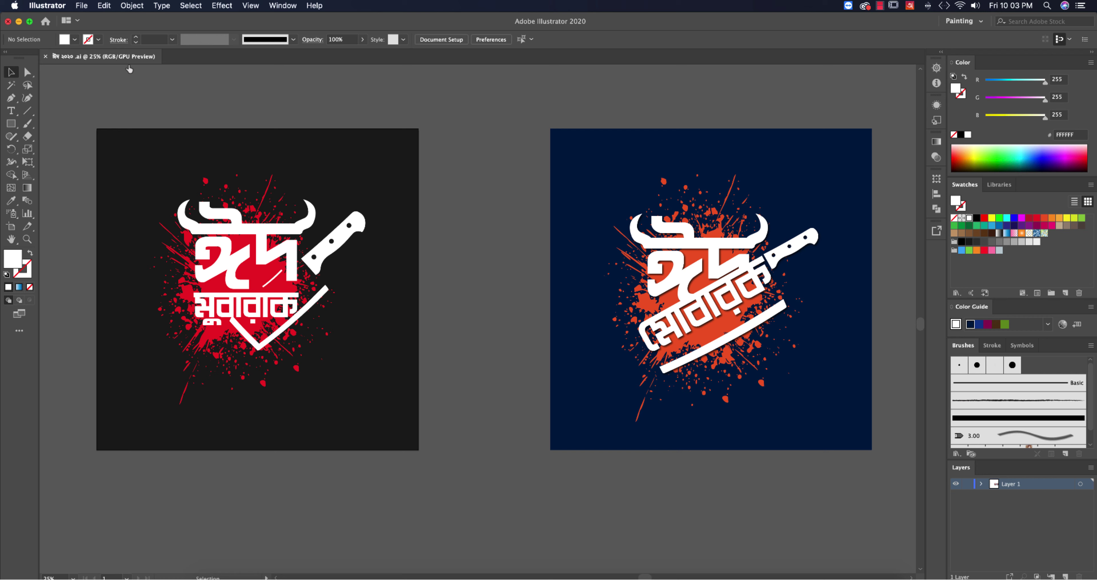
pyautogui.click(82, 5)
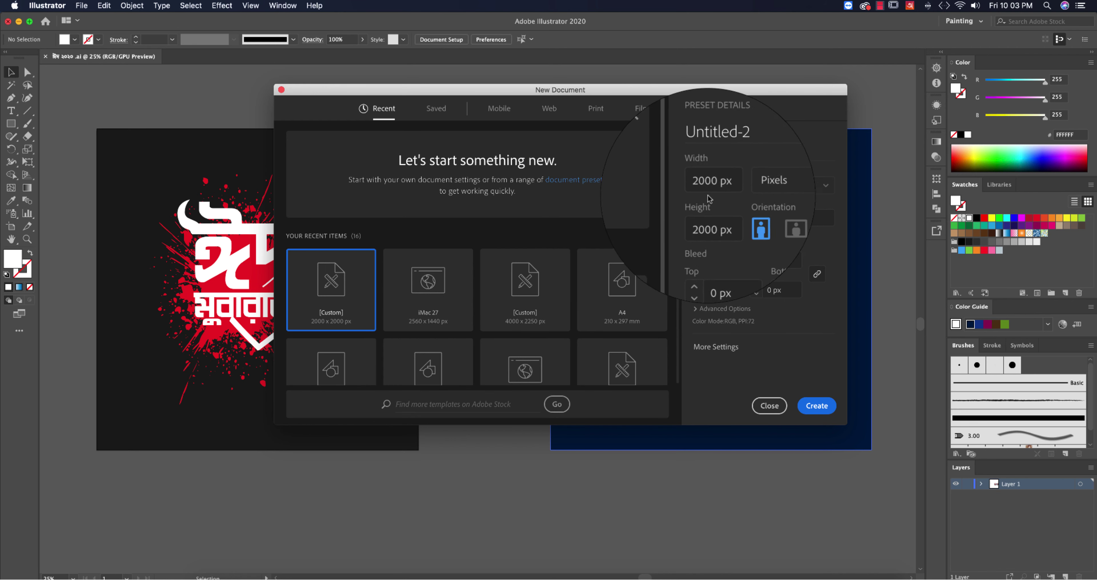
pyautogui.click(726, 189)
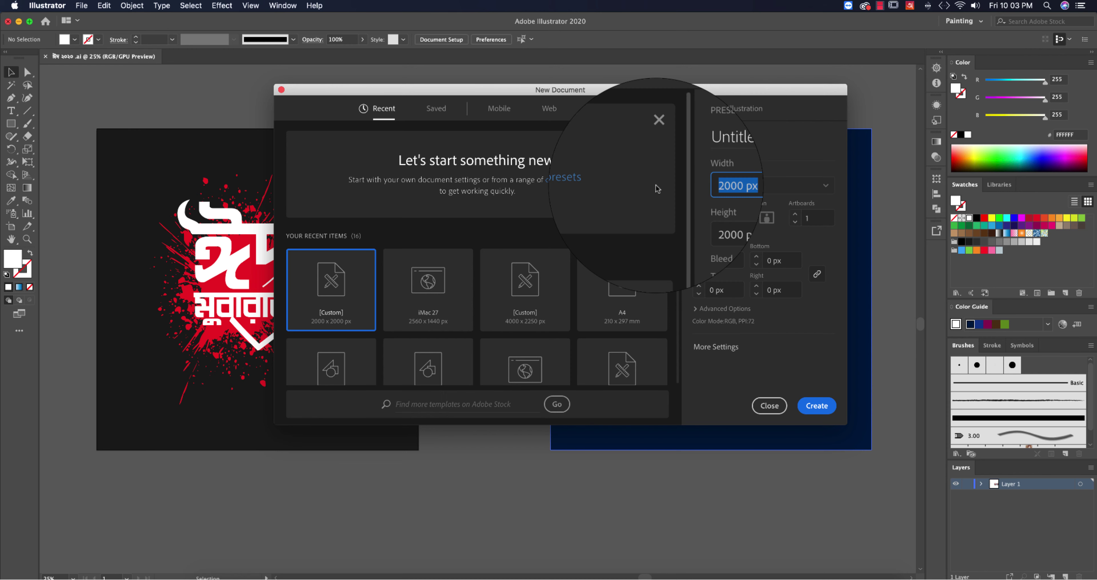
pyautogui.write('1200')
pyautogui.press('Tab')
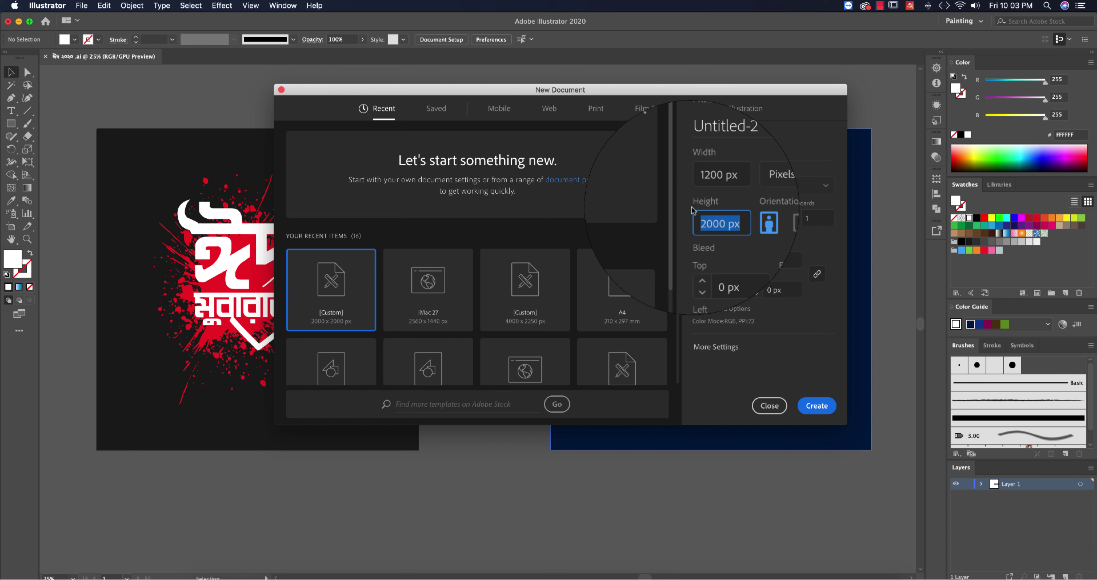
pyautogui.write('628')
pyautogui.press('Return')
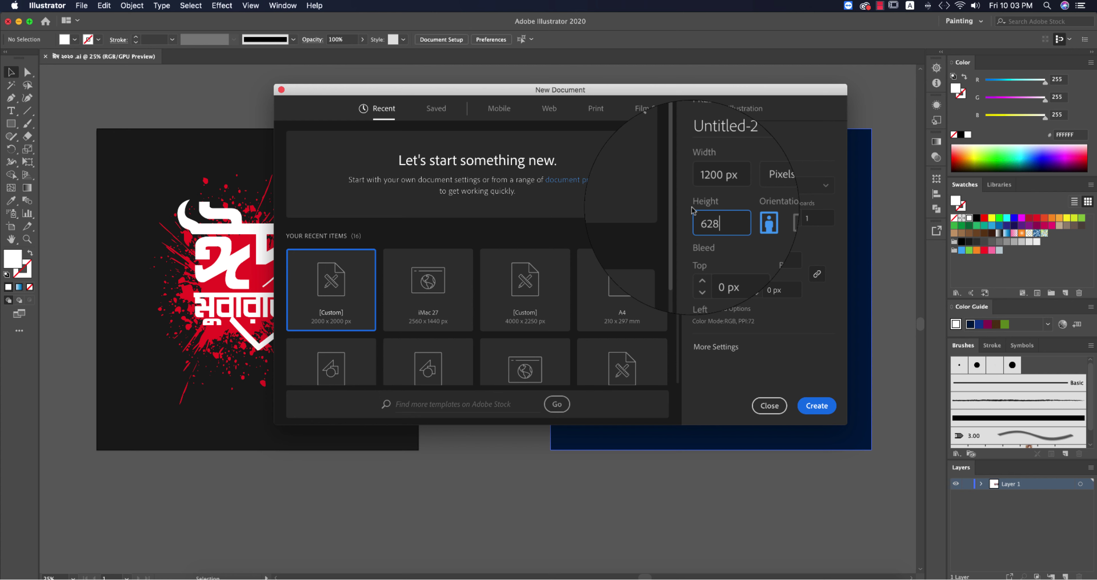
# Step: Keep RGB colour mode and Screen (72 ppi) raster effects, and create the document
pyautogui.click(702, 354)
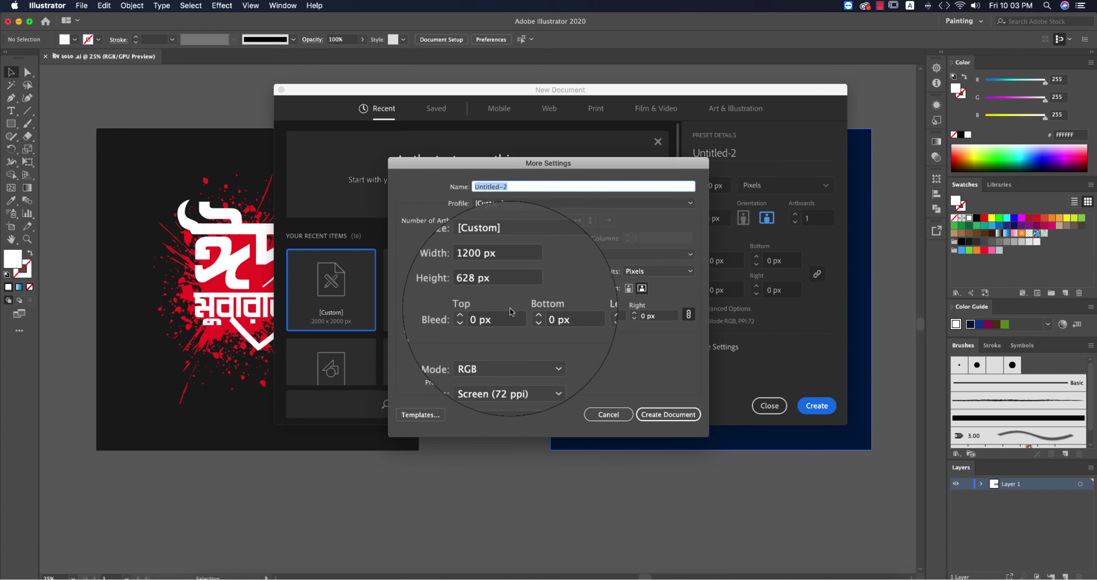
pyautogui.click(507, 348)
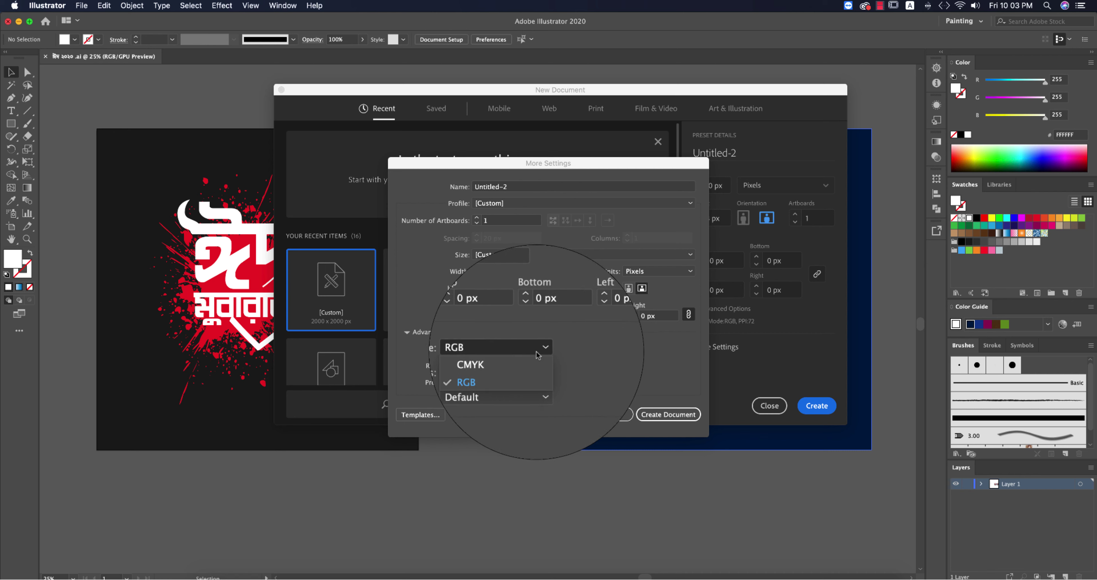
pyautogui.click(490, 348)
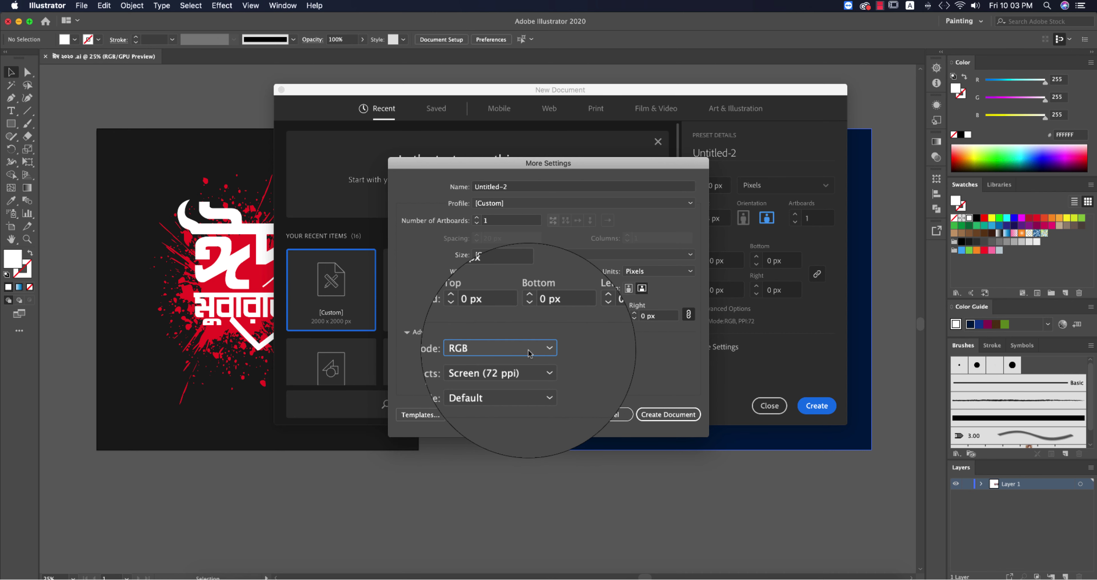
pyautogui.click(528, 350)
pyautogui.click(524, 363)
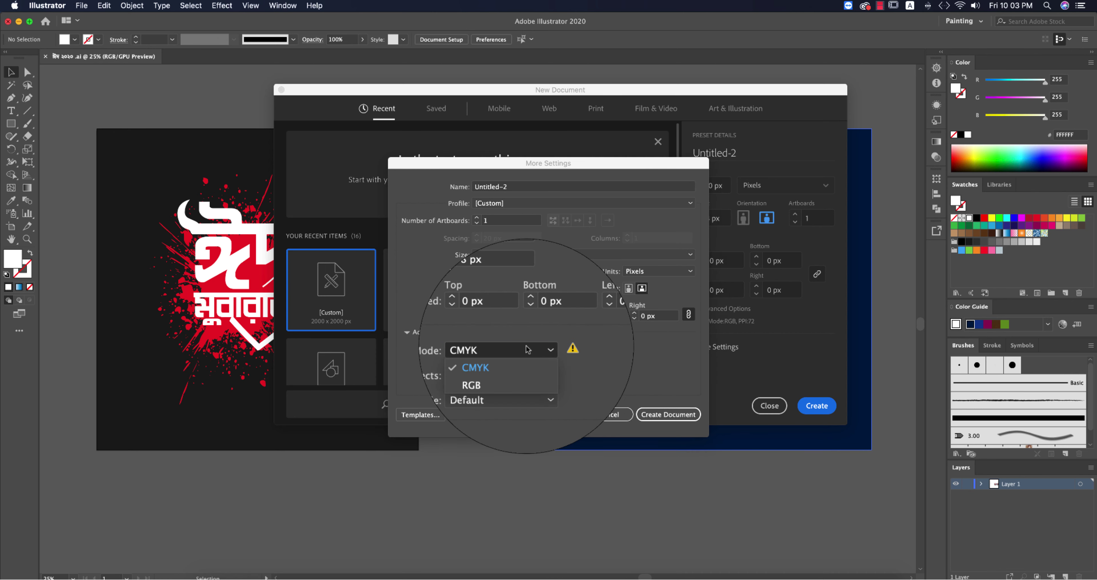
pyautogui.click(516, 374)
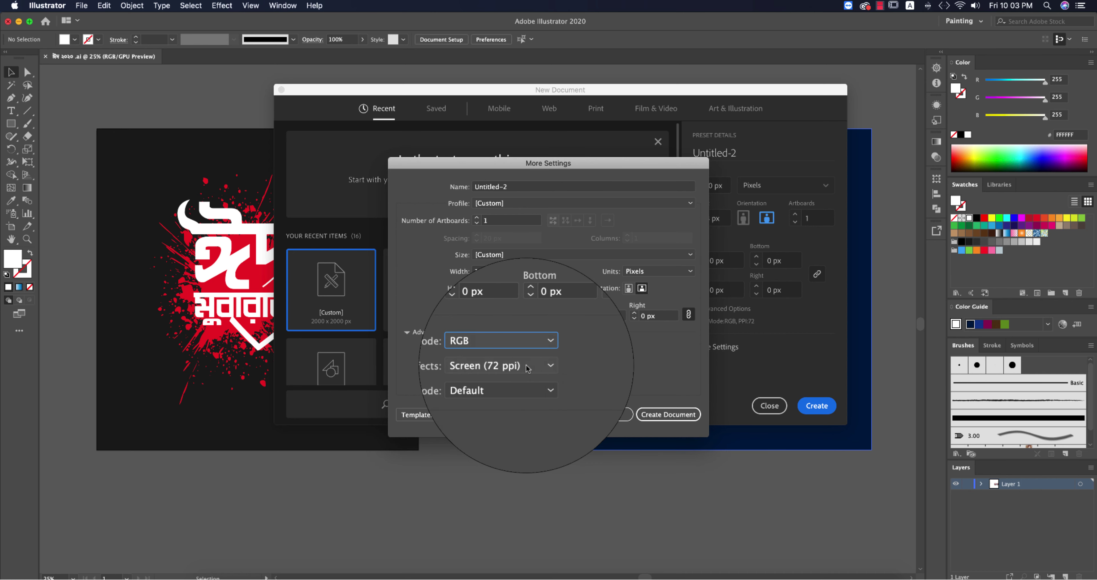
pyautogui.click(589, 367)
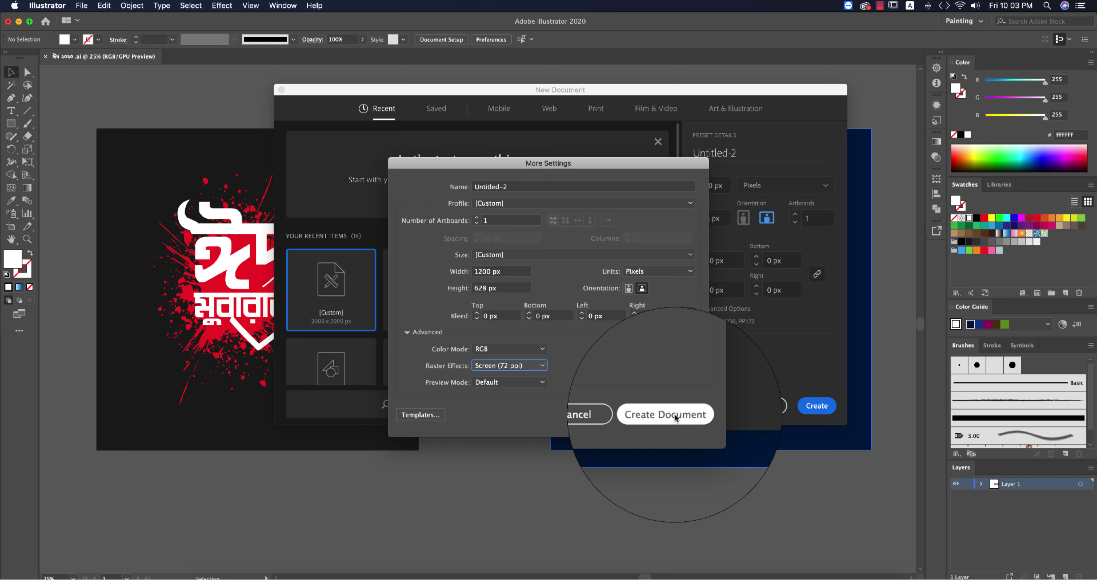
pyautogui.click(676, 416)
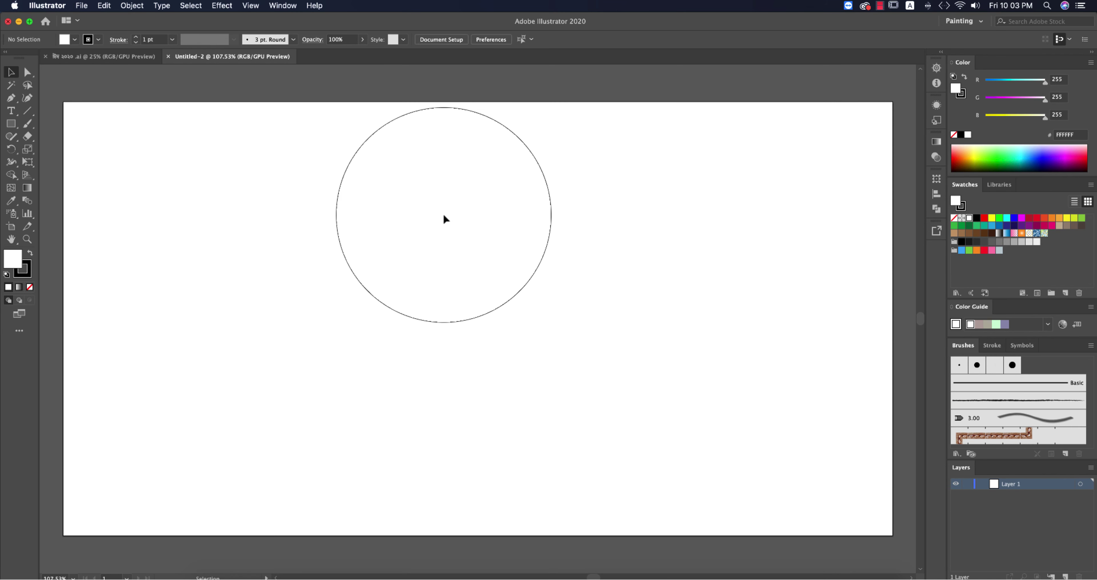
# Step: Draw a 1200 × 1200 px square with the Rectangle tool
pyautogui.press('super+1')
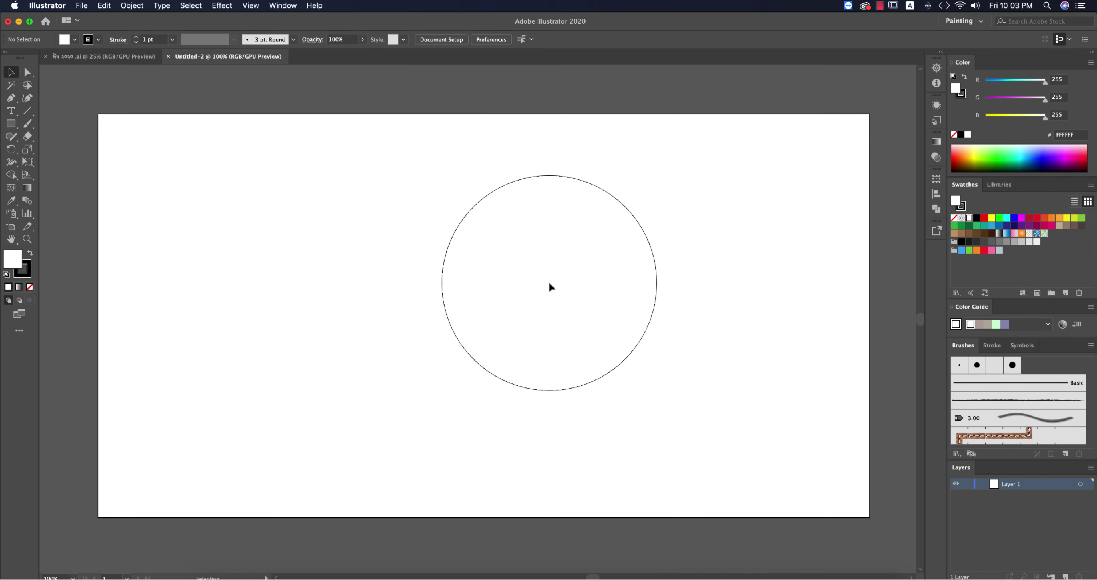
pyautogui.press('super+minus')
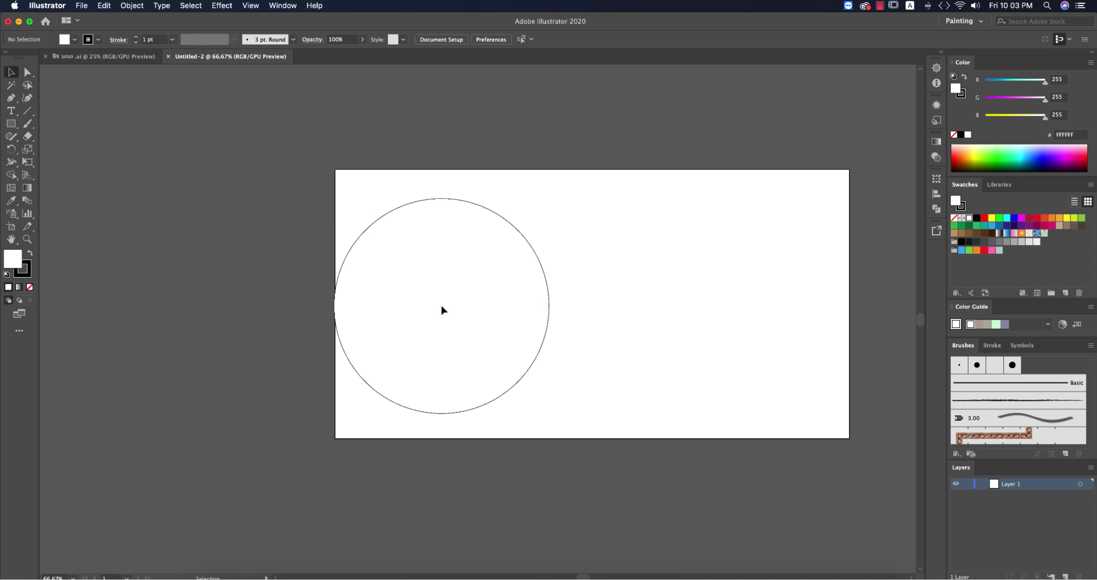
pyautogui.hscroll(-5, 442, 310)
pyautogui.hscroll(-5, 526, 306)
pyautogui.click(13, 124)
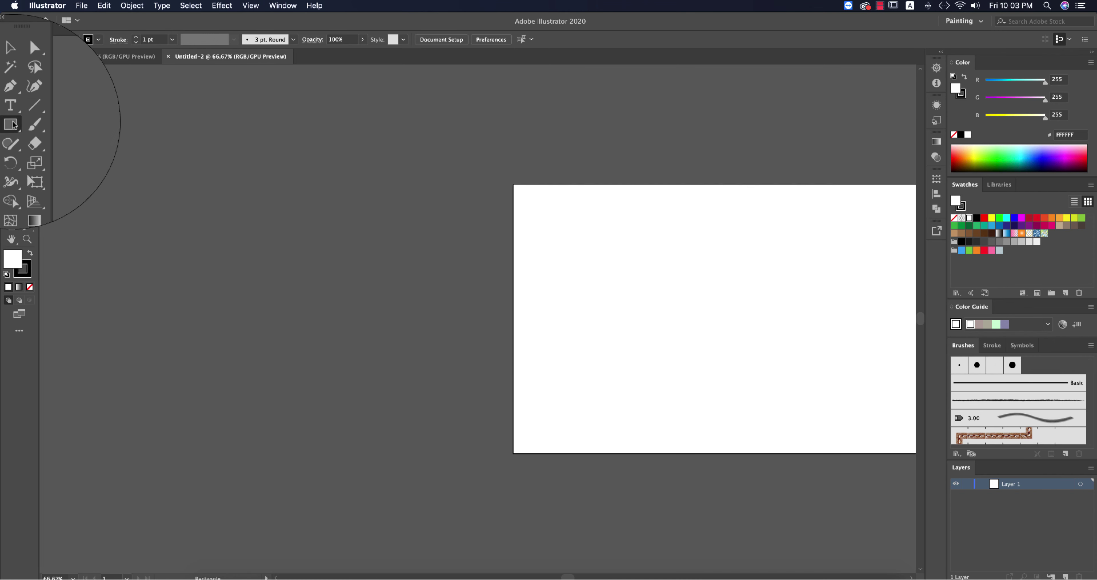
pyautogui.click(545, 209)
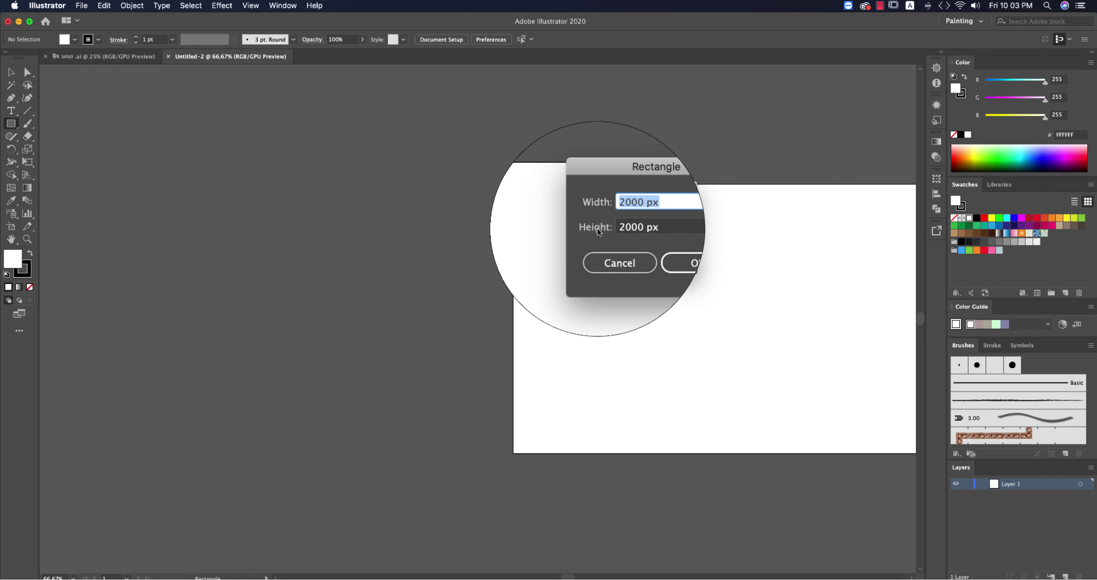
pyautogui.write('120')
pyautogui.press('Tab')
pyautogui.write('00')
pyautogui.click(663, 251)
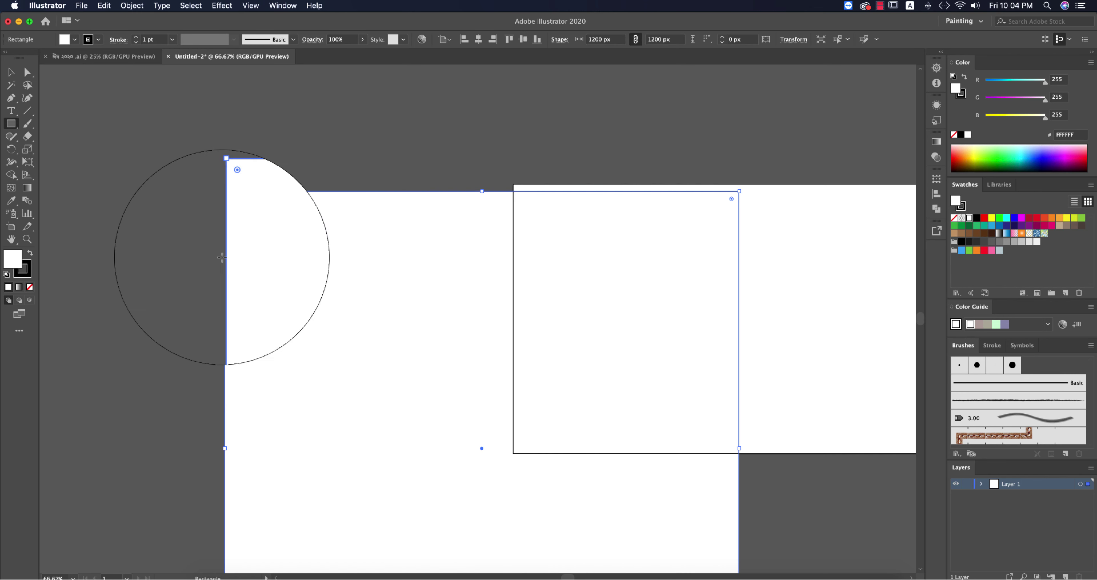
# Step: Add a 1200 × 628 px rectangle and align it to the artboard
pyautogui.press('super+minus')
pyautogui.click(663, 279)
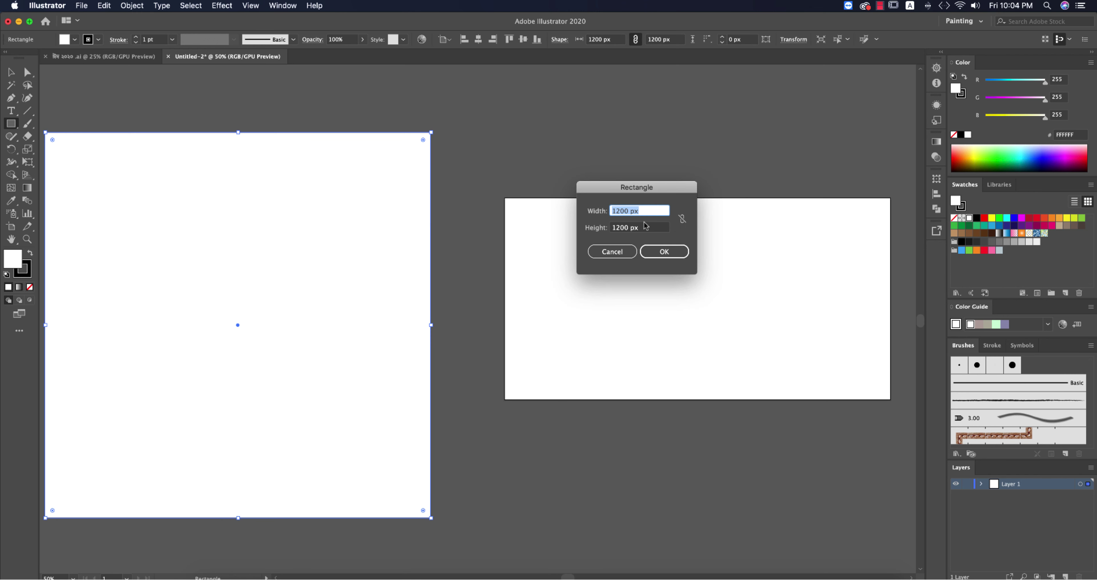
pyautogui.press('Tab')
pyautogui.write('6')
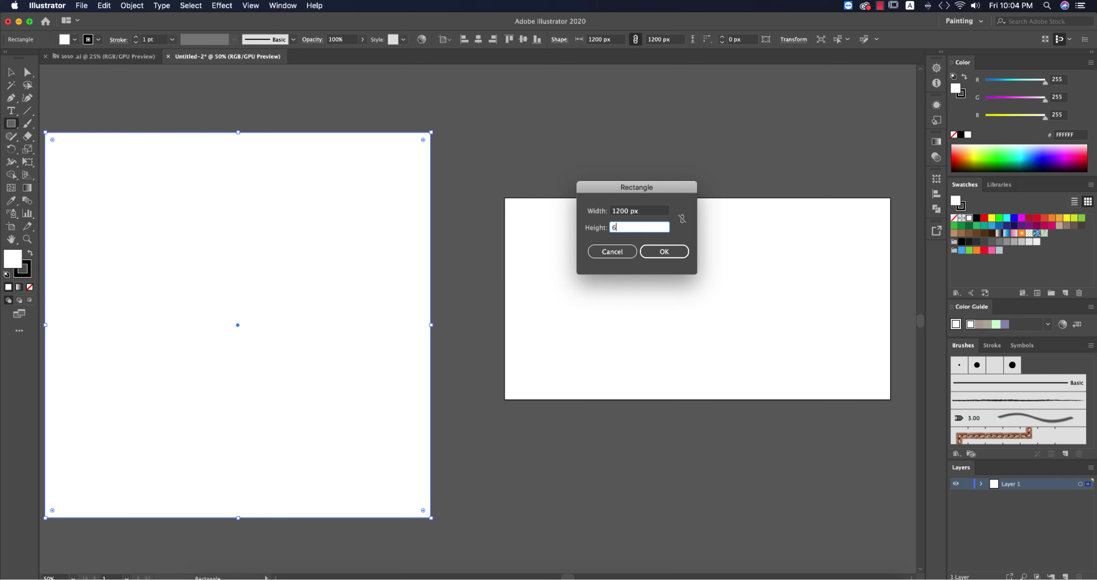
pyautogui.click(663, 251)
pyautogui.click(10, 72)
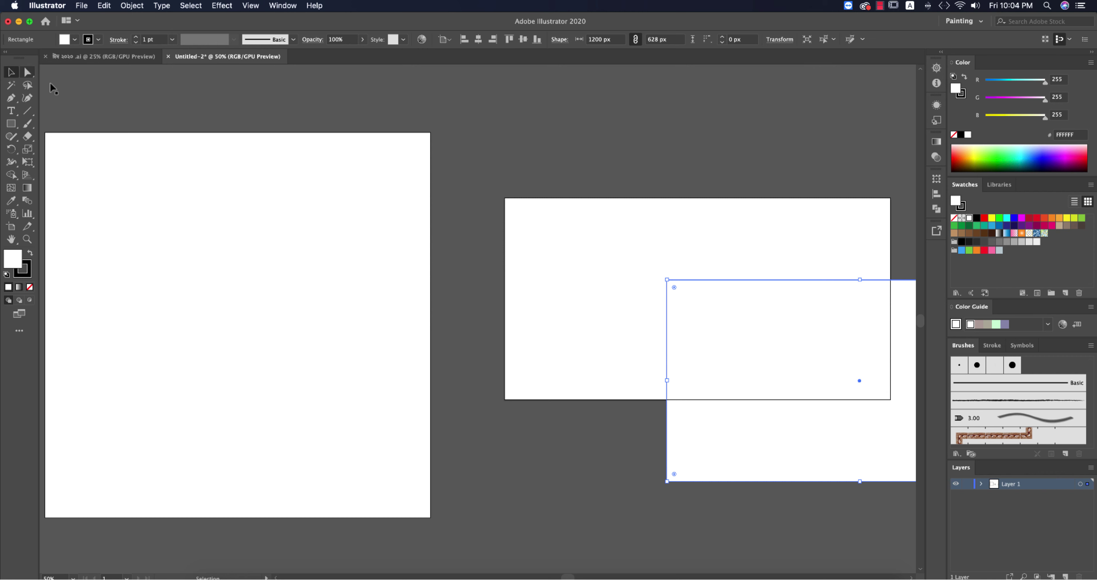
pyautogui.click(479, 39)
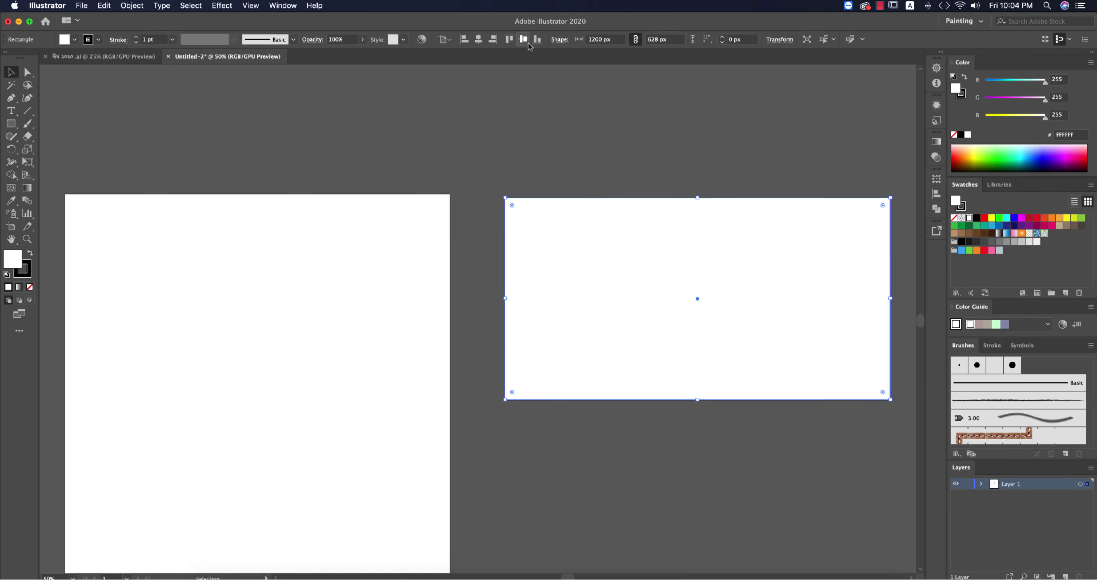
pyautogui.click(592, 155)
# Step: Remove the outline stroke from the 1200 px square
pyautogui.moveTo(478, 282); pyautogui.dragTo(641, 201)
pyautogui.click(271, 124)
pyautogui.click(98, 39)
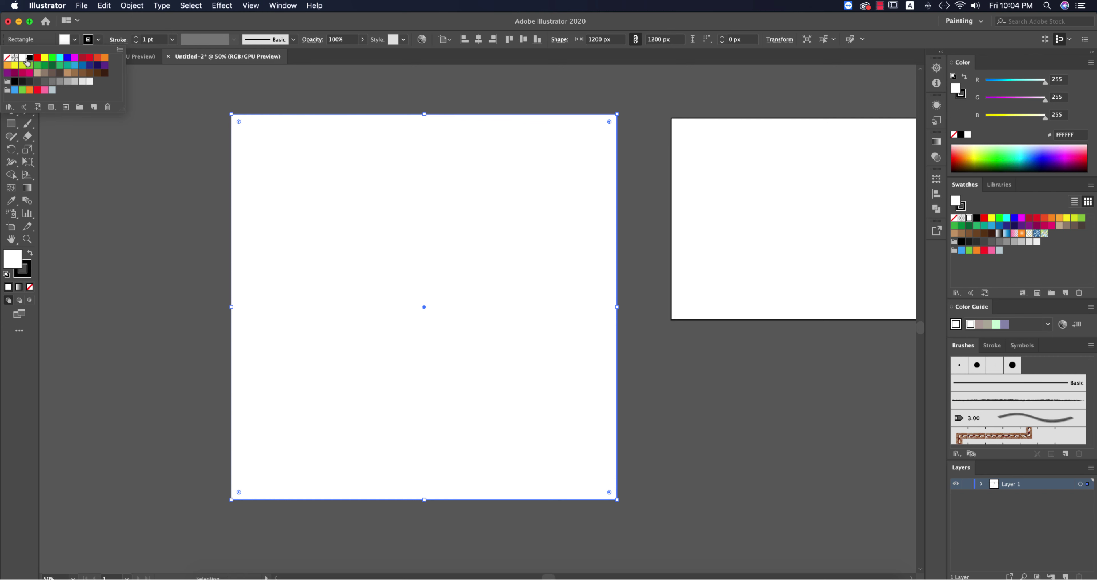
pyautogui.click(10, 60)
pyautogui.click(659, 312)
pyautogui.click(754, 246)
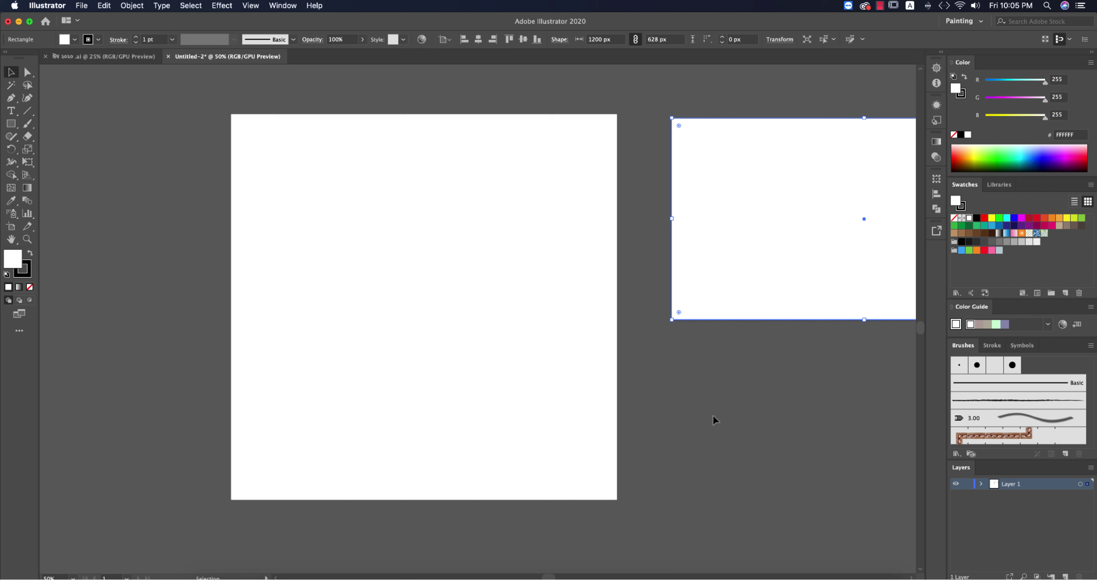
pyautogui.click(593, 368)
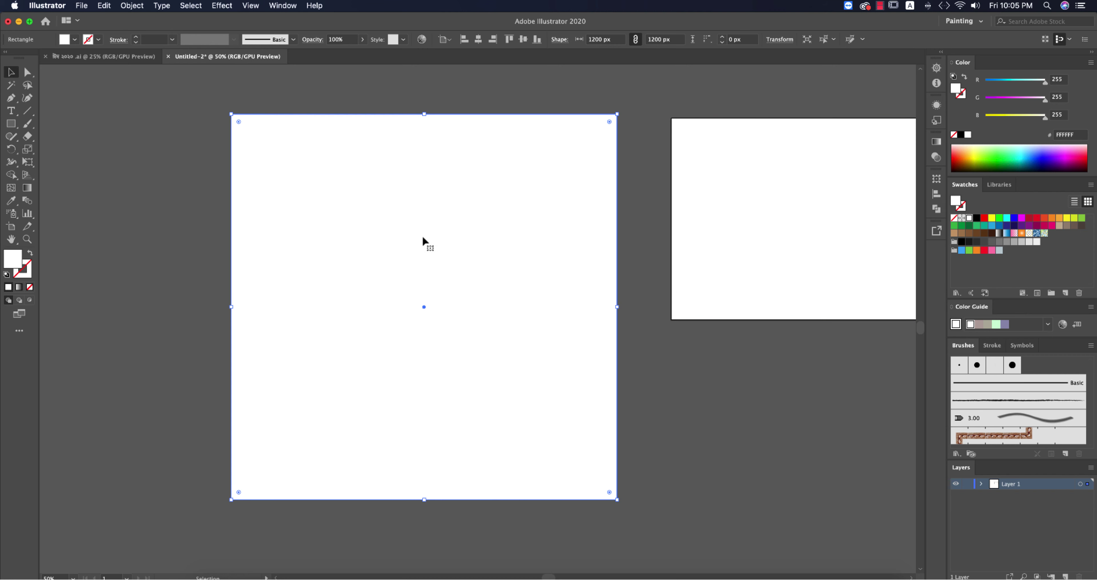
# Step: Fill the square dark navy, HSB 244.7, 79.69, 25.1
pyautogui.click(1013, 226)
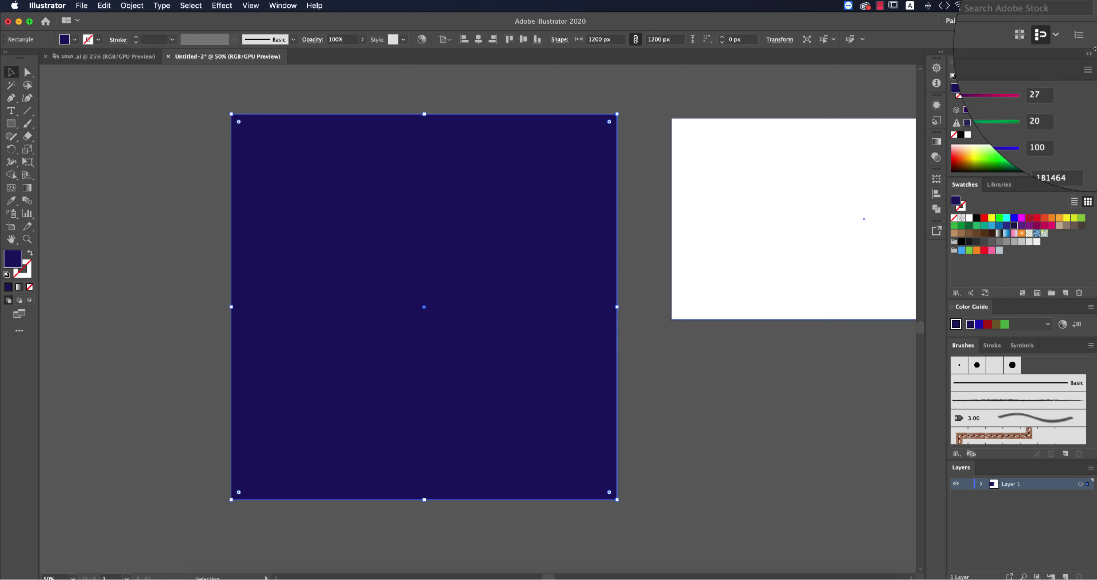
pyautogui.click(1090, 64)
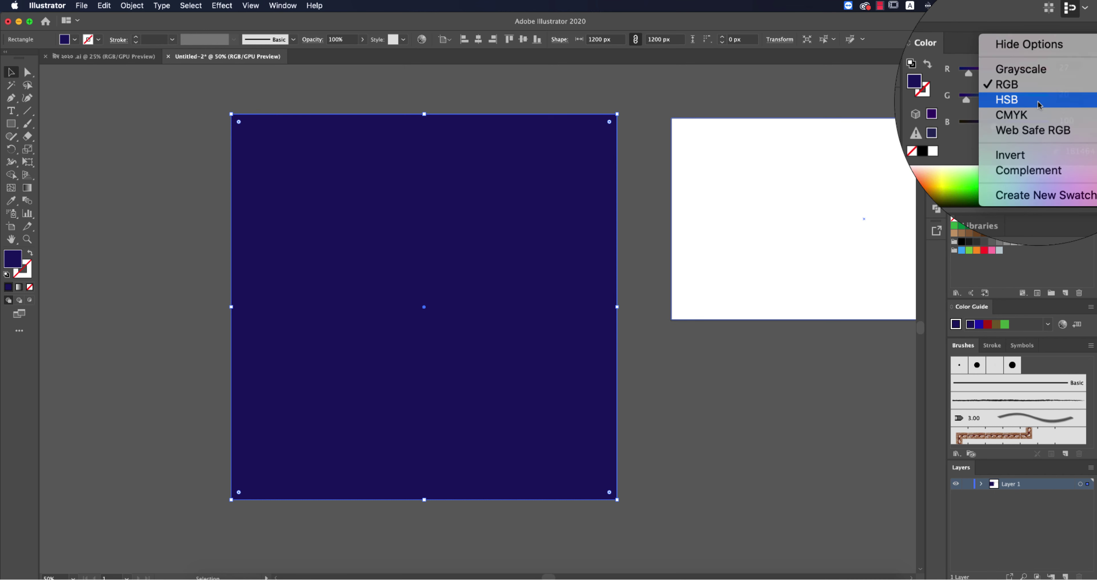
pyautogui.click(1037, 98)
pyautogui.moveTo(994, 127); pyautogui.dragTo(1000, 121)
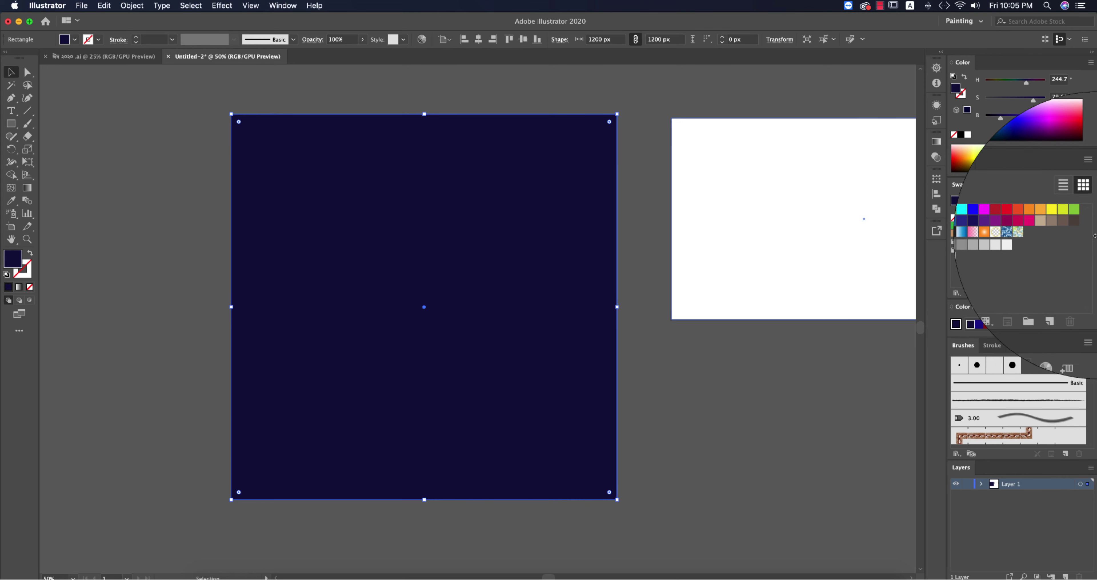
# Step: Keep the Painting workspace, restore the HSB colour sliders, and deselect the square
pyautogui.click(963, 21)
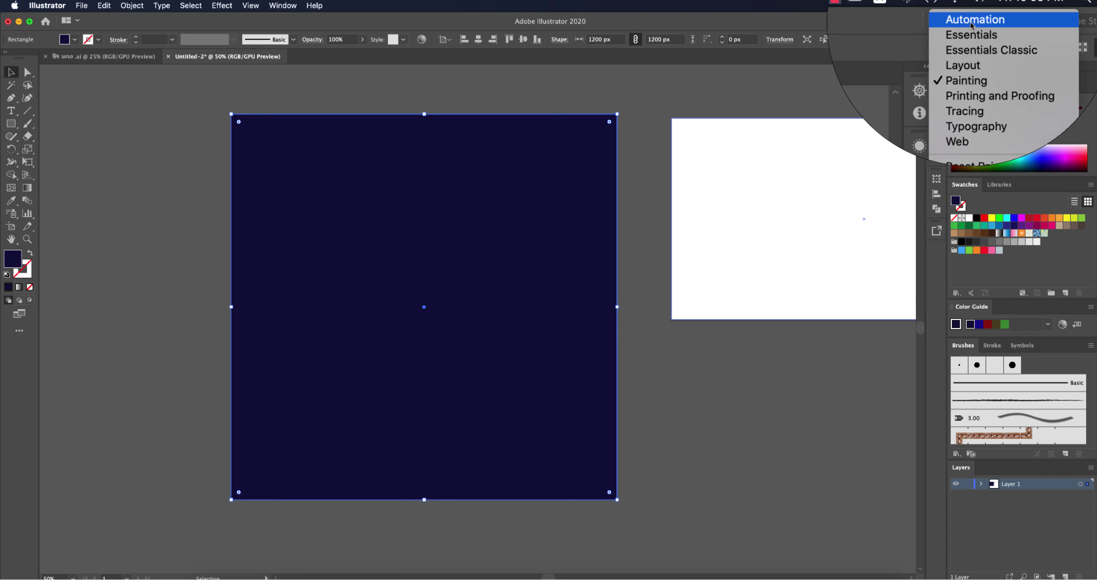
pyautogui.click(968, 49)
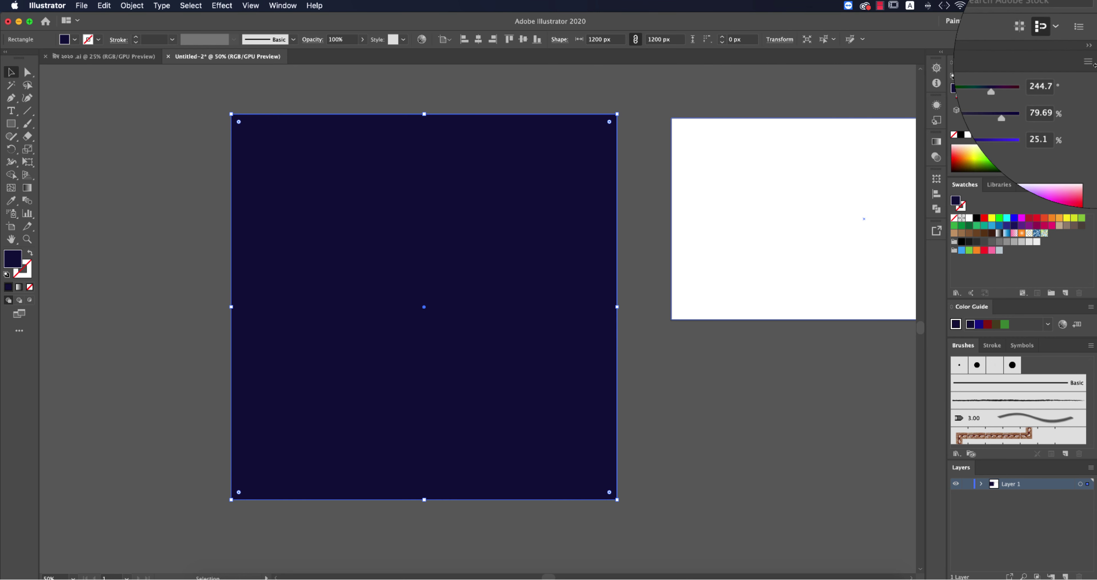
pyautogui.click(1089, 63)
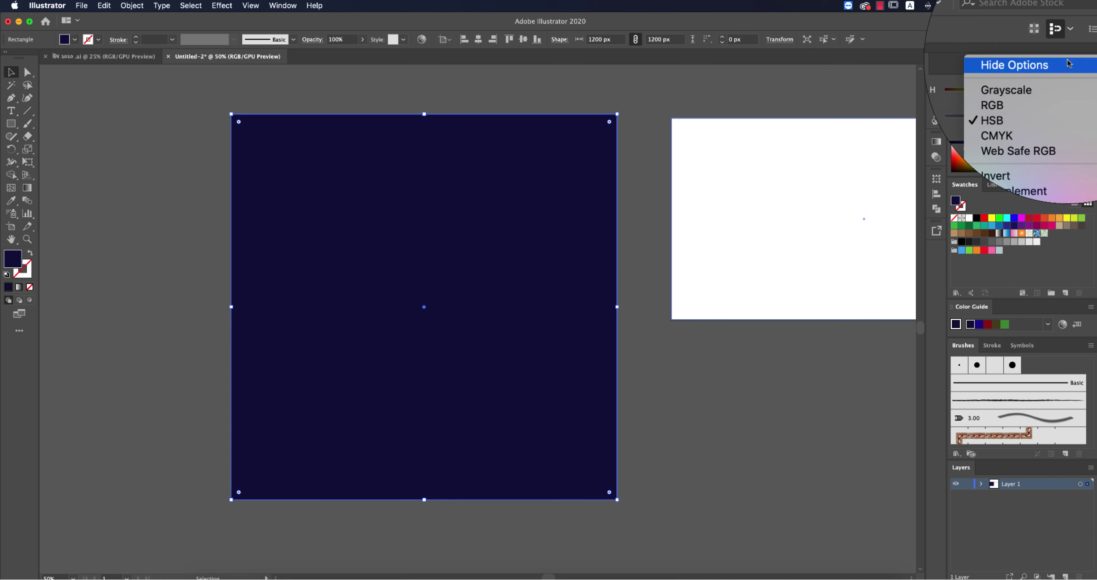
pyautogui.click(1018, 68)
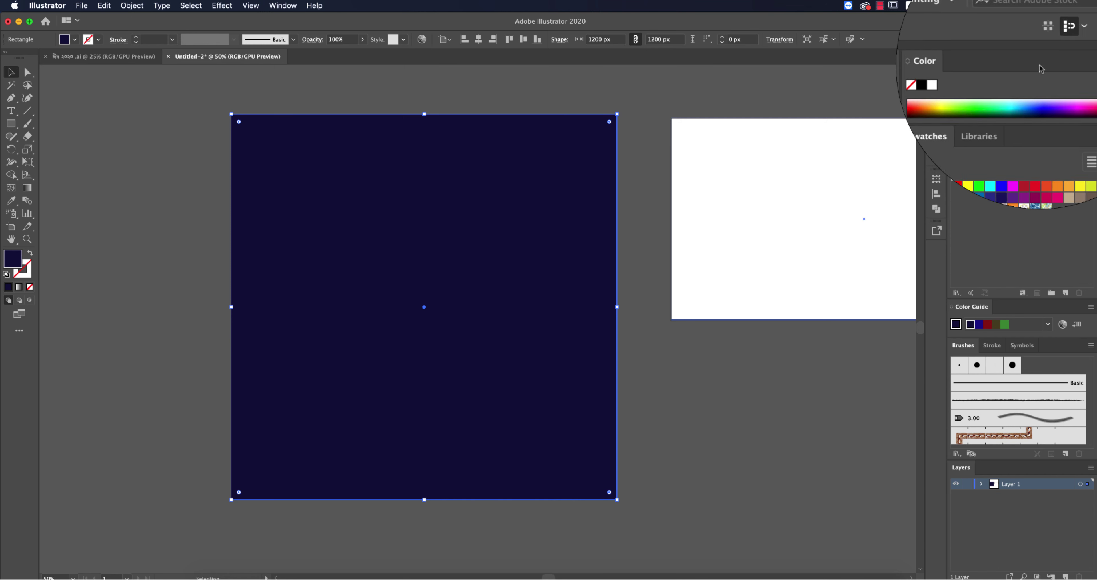
pyautogui.click(1089, 63)
pyautogui.click(1082, 64)
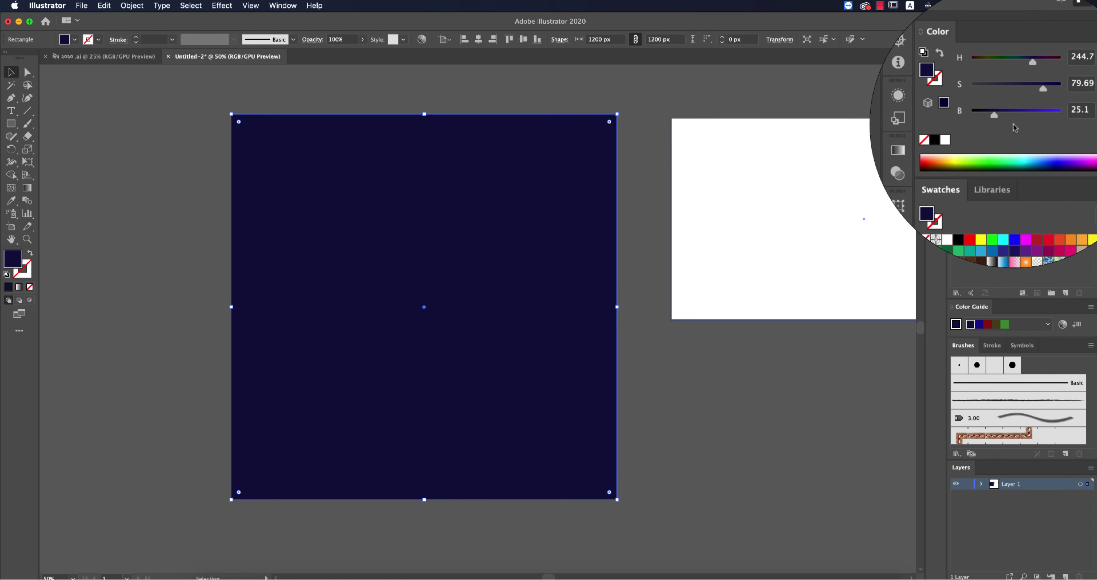
pyautogui.click(634, 273)
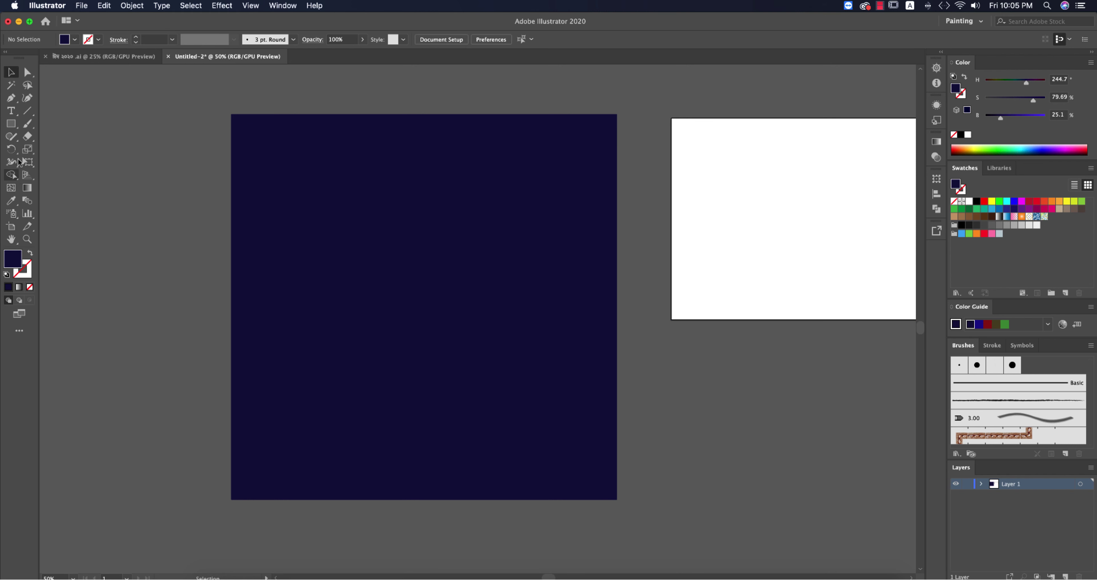
pyautogui.hscroll(-5, 729, 406)
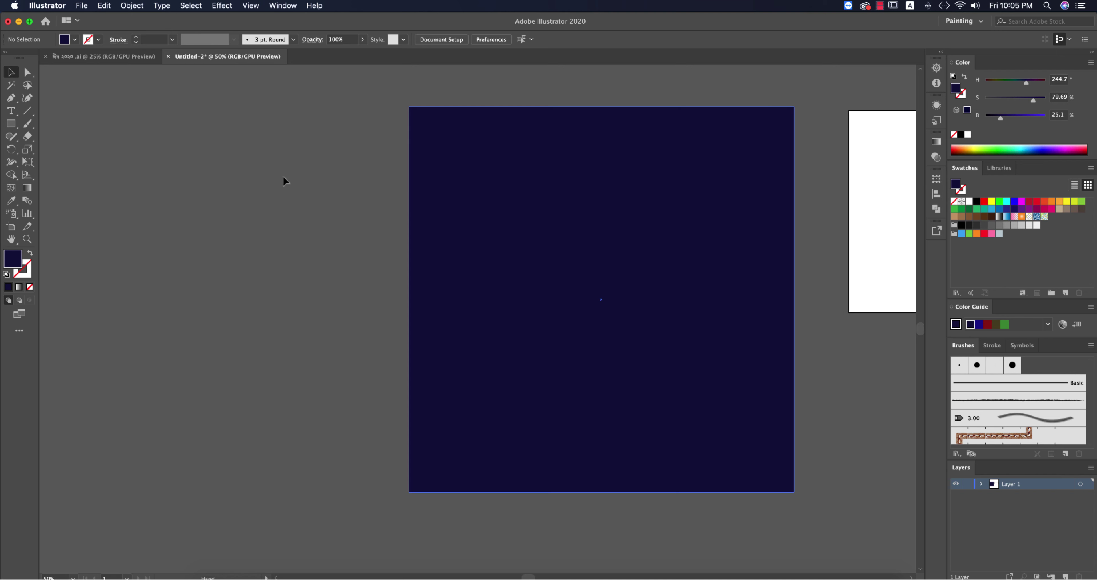
# Step: Place 'Lorem ipsum' text beside the navy square, scale it to about 131.63 pt, select its contents
pyautogui.click(11, 111)
pyautogui.click(158, 201)
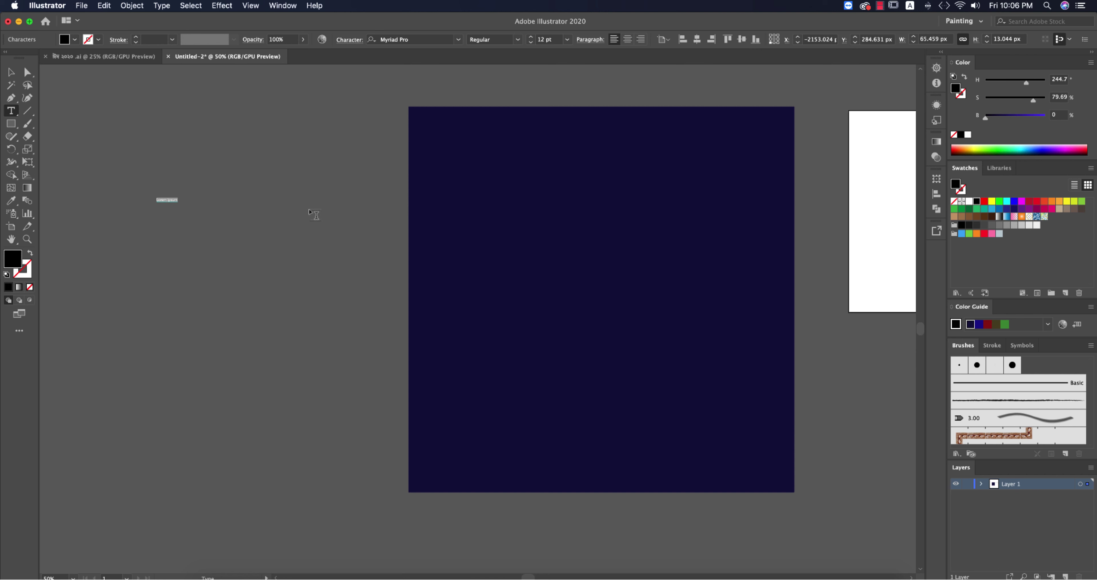
pyautogui.click(10, 73)
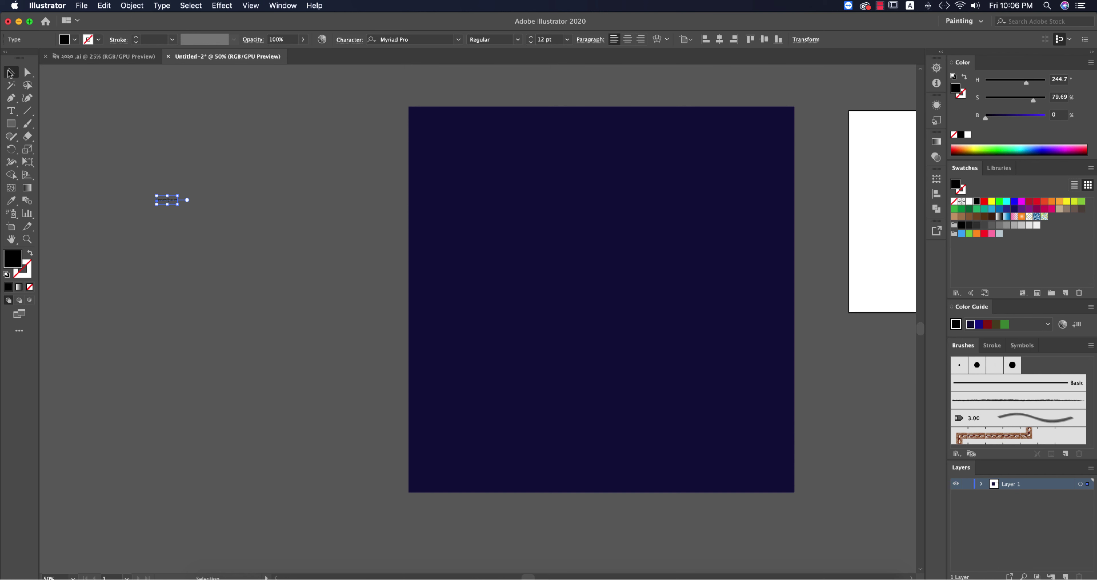
pyautogui.moveTo(183, 208); pyautogui.dragTo(392, 248)
pyautogui.moveTo(312, 229); pyautogui.dragTo(315, 270)
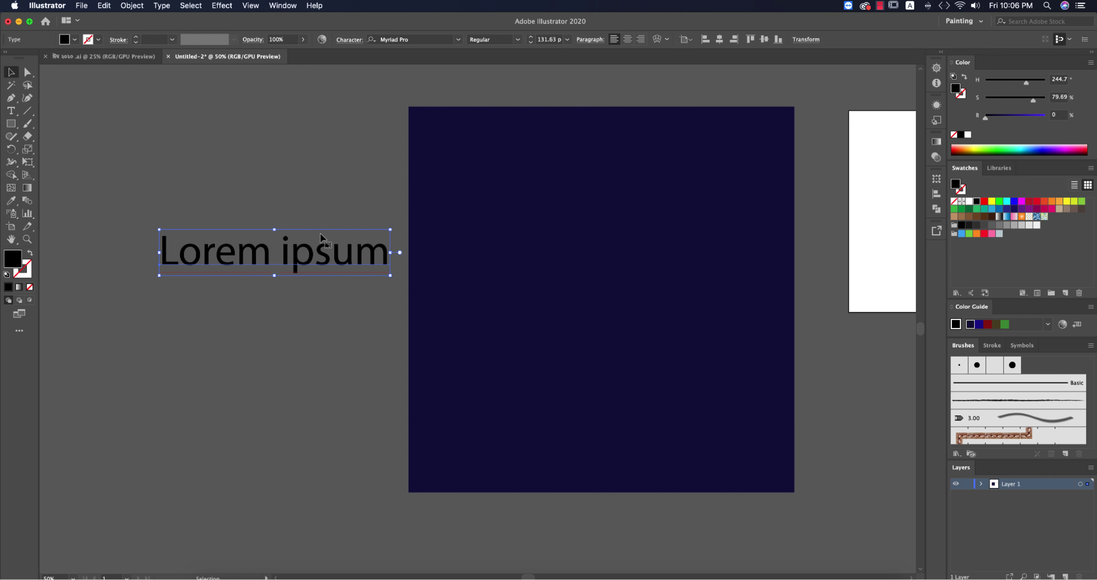
pyautogui.doubleClick(324, 249)
pyautogui.press('super+a')
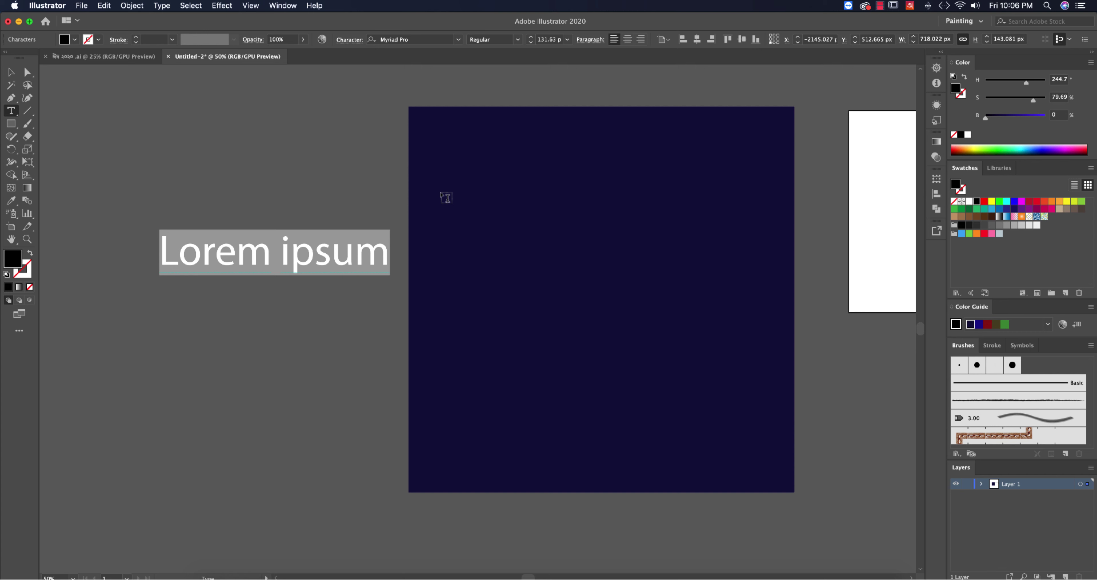
# Step: Type the Bengali words ঈদ মোবারক and apply the Padmo UNICODE font
pyautogui.write('ईद')
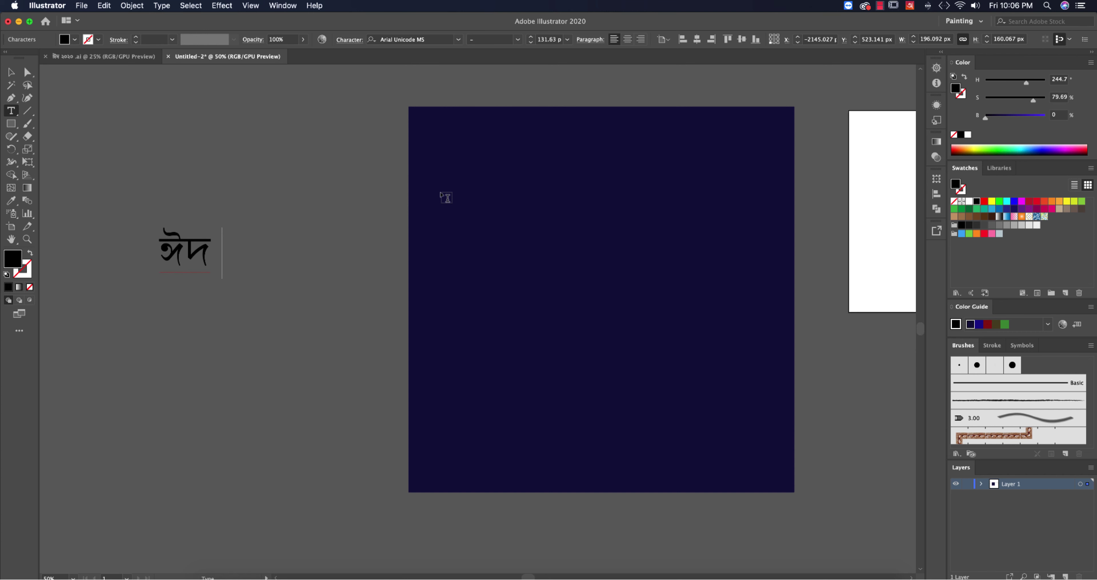
pyautogui.write(' mOra')
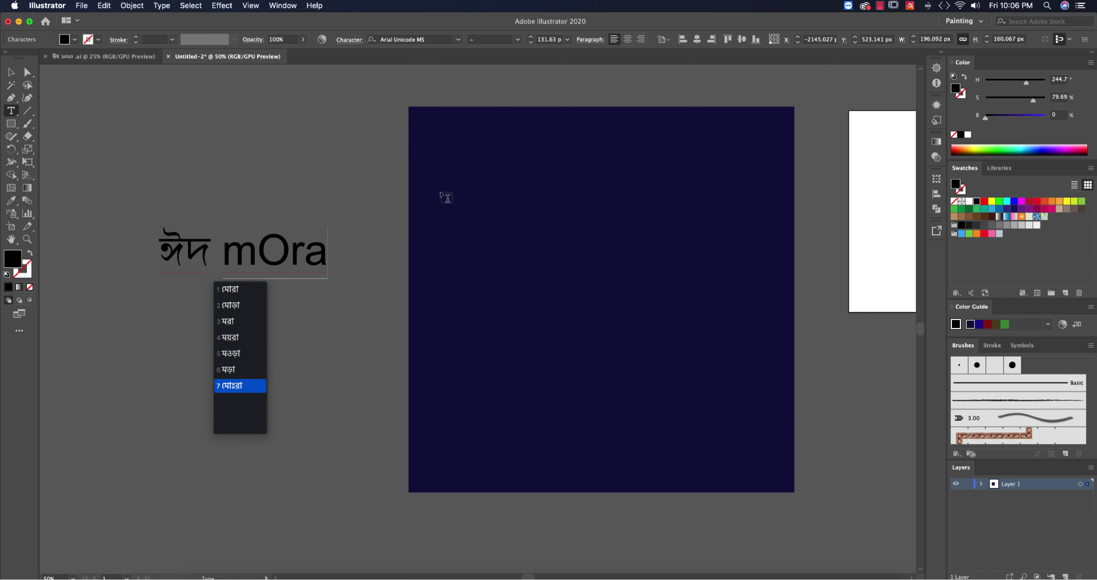
pyautogui.write('rak')
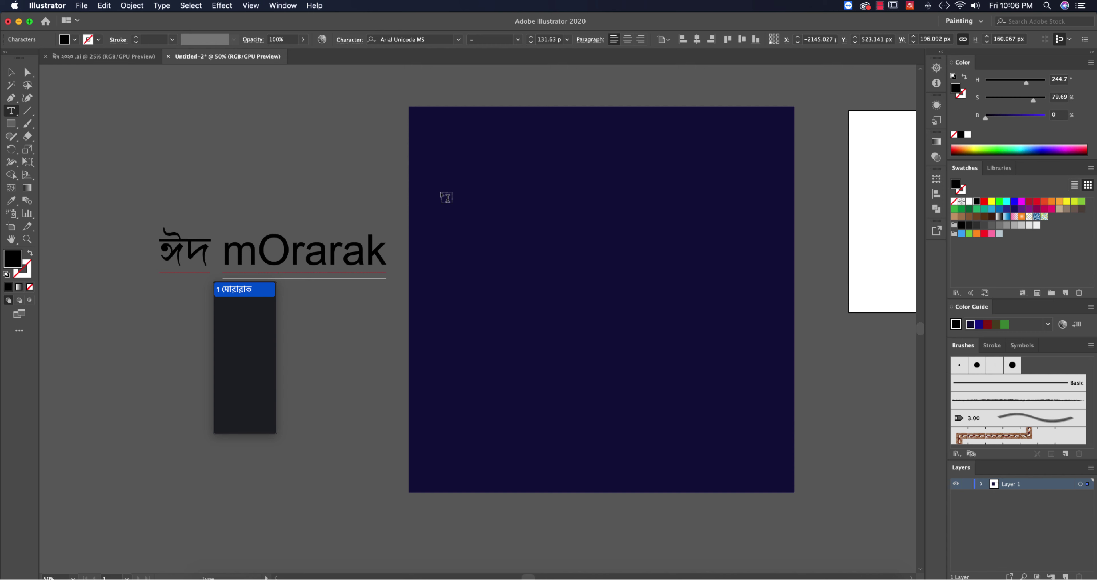
pyautogui.press('Return')
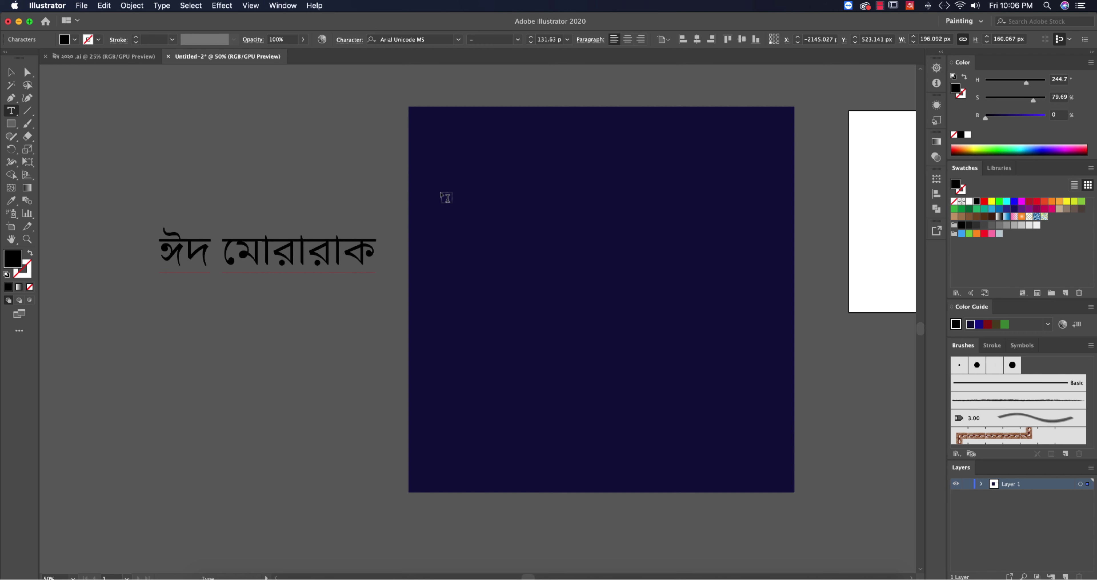
pyautogui.press('Escape')
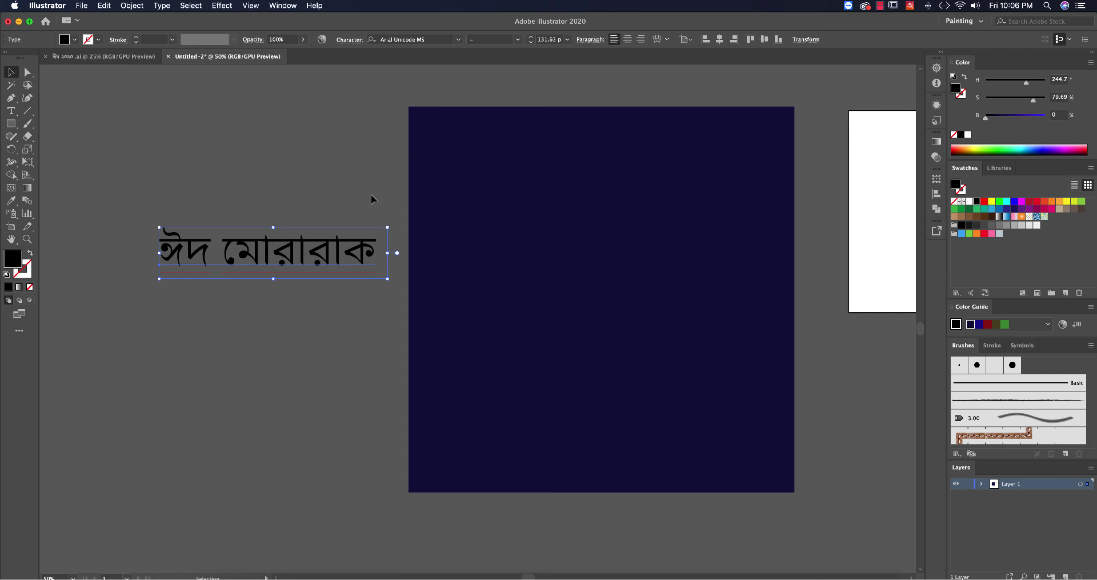
pyautogui.click(458, 39)
pyautogui.moveTo(627, 320); pyautogui.dragTo(628, 95)
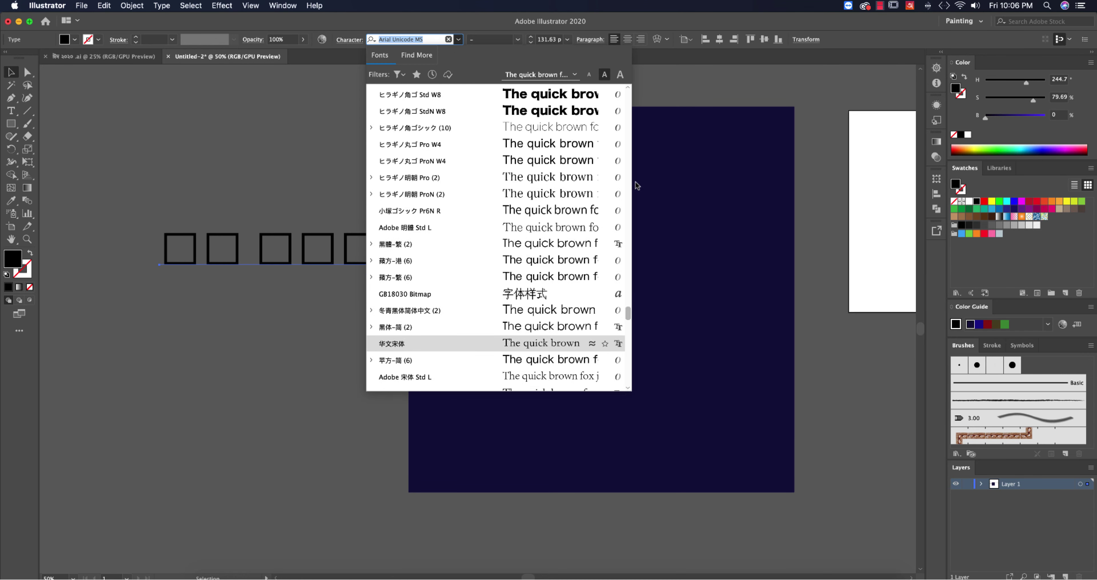
pyautogui.click(535, 98)
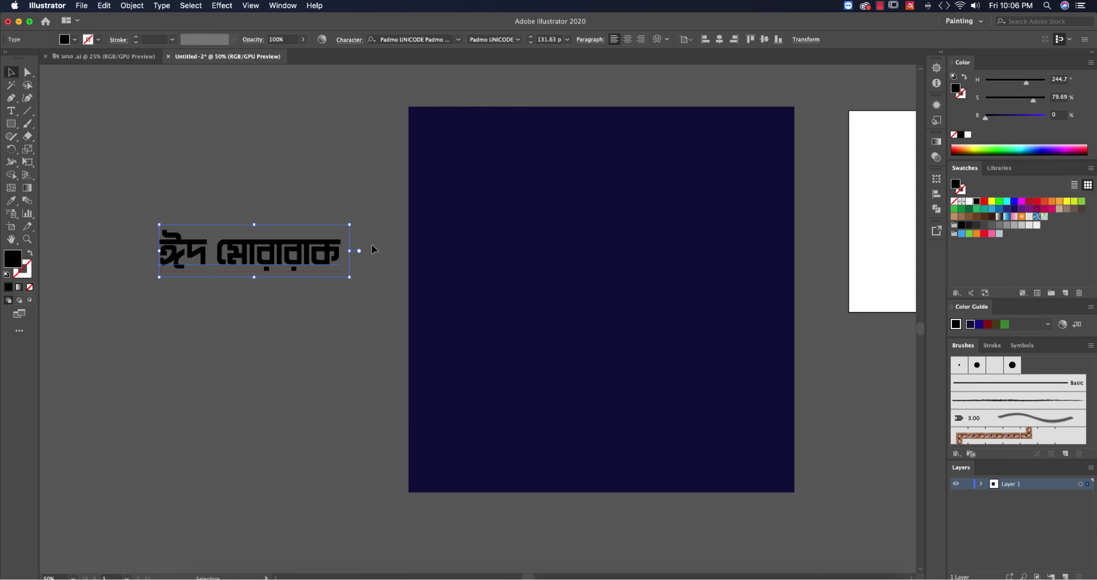
# Step: Correct the wrong letter in মোবারক to ব
pyautogui.doubleClick(275, 253)
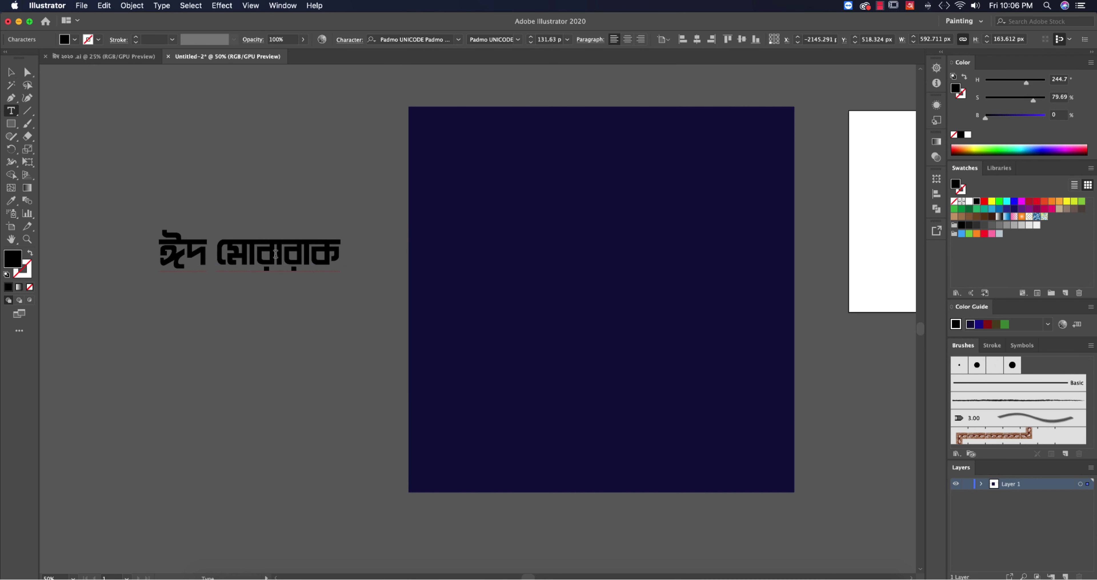
pyautogui.moveTo(282, 251); pyautogui.dragTo(263, 252)
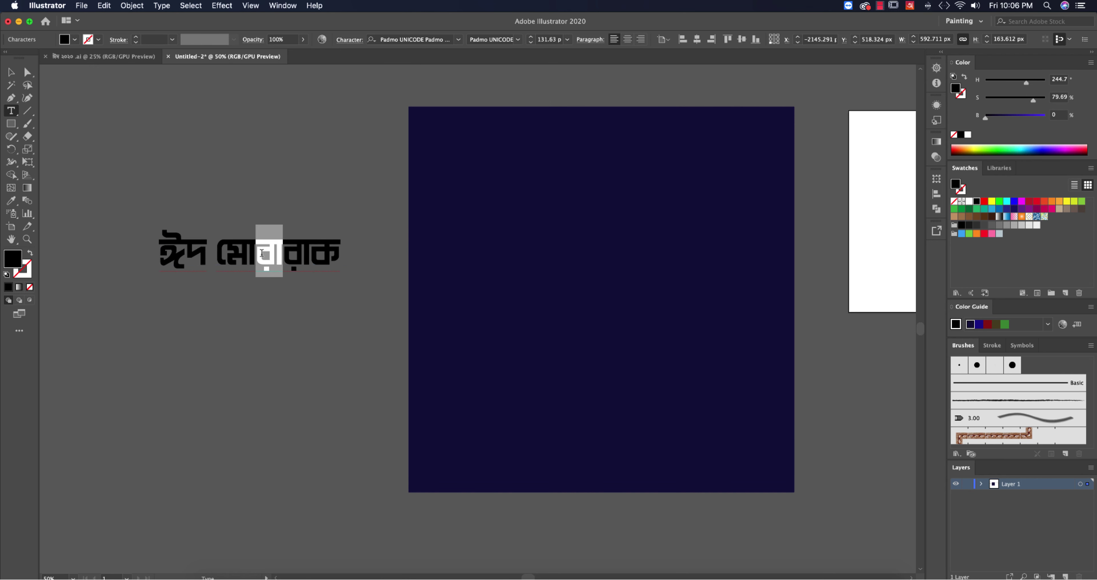
pyautogui.write('b')
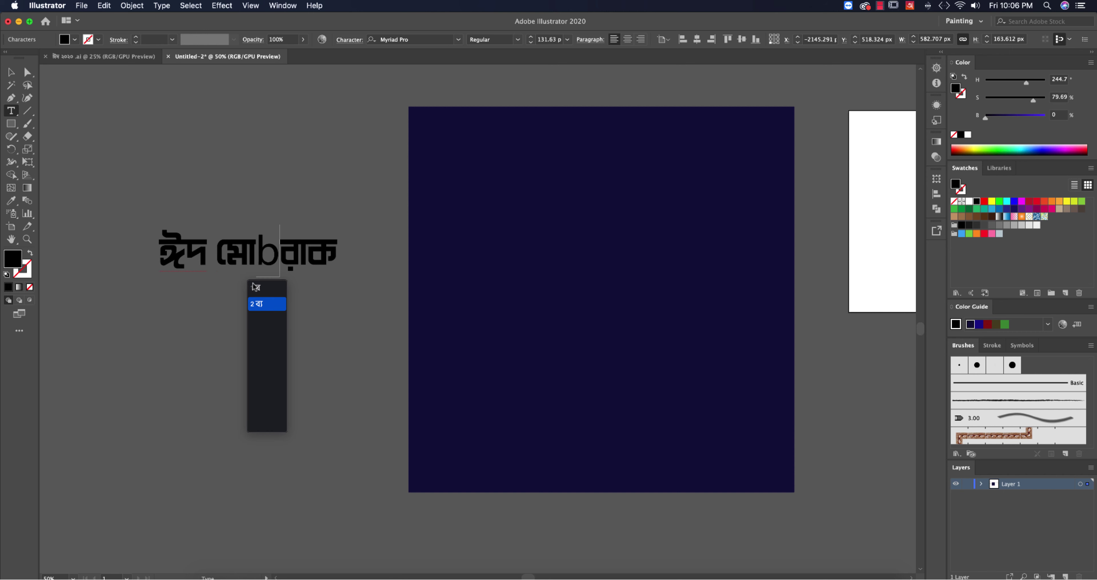
pyautogui.click(256, 287)
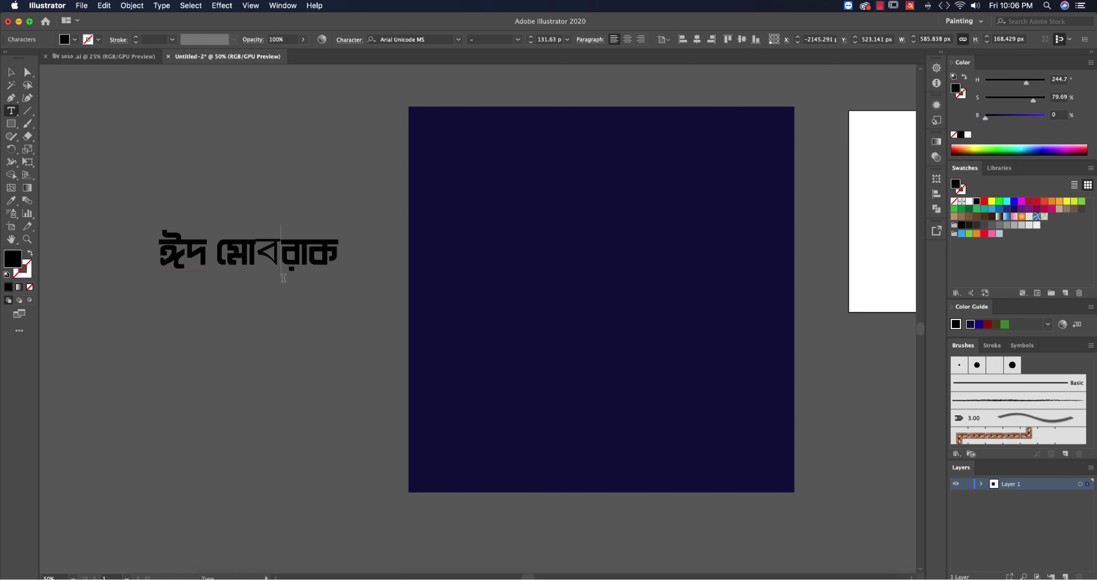
pyautogui.press('Escape')
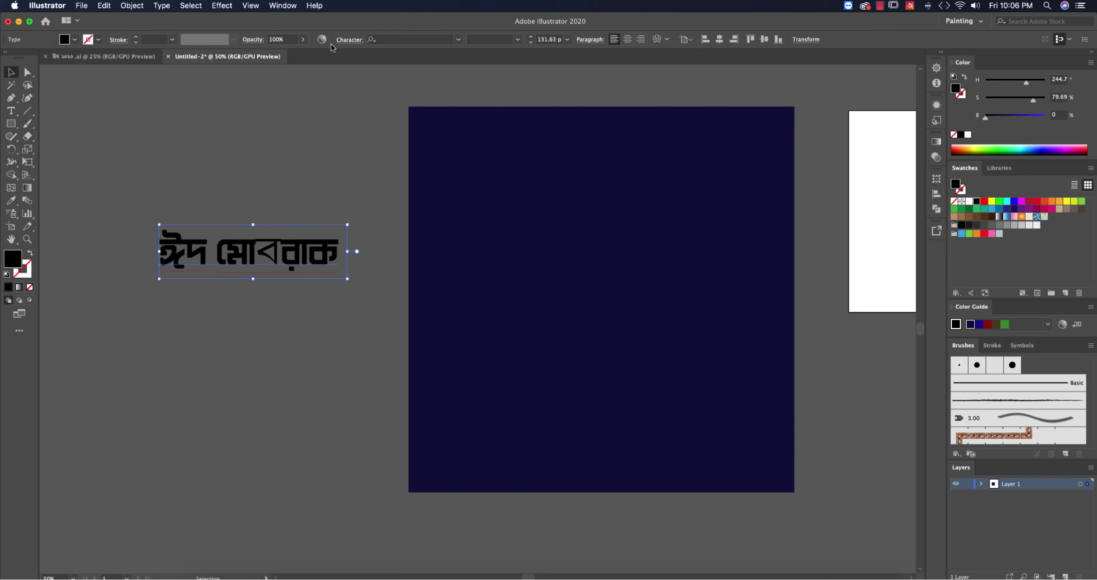
# Step: Convert the Bengali lettering to outlines and ungroup it
pyautogui.rightClick(250, 276)
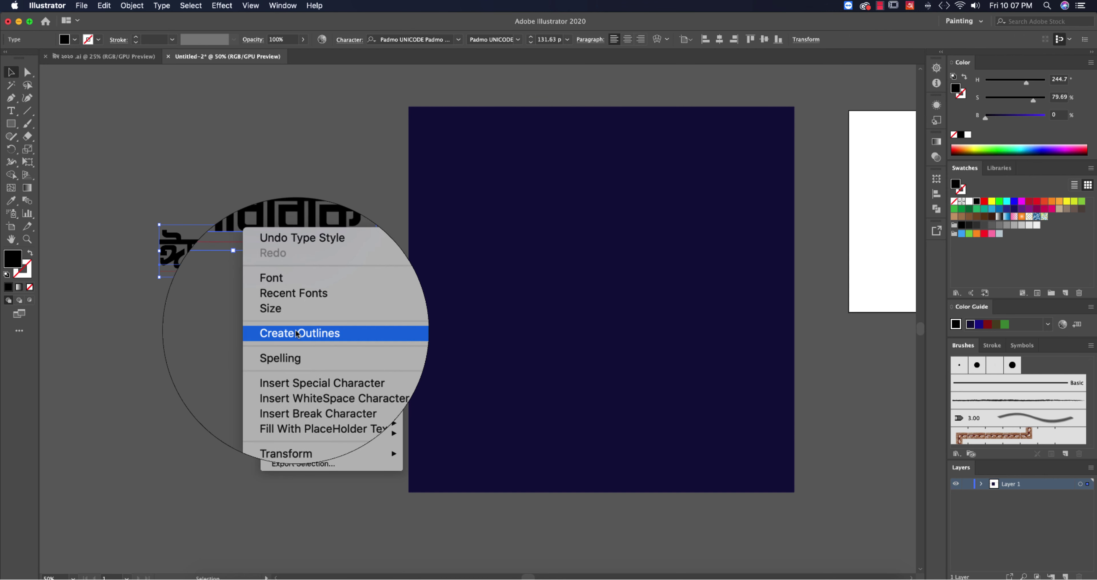
pyautogui.click(297, 333)
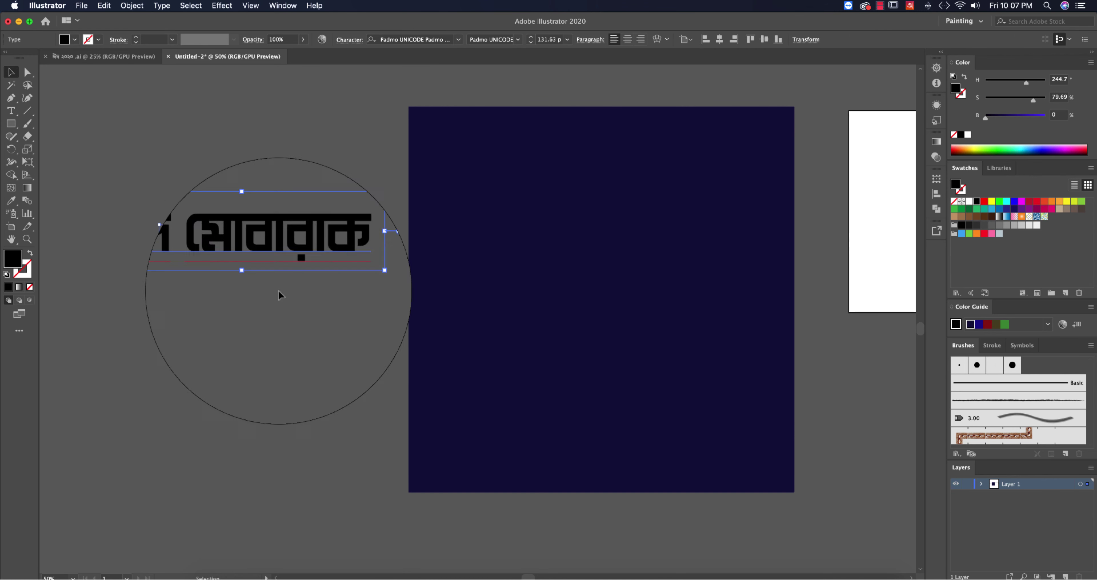
pyautogui.rightClick(278, 261)
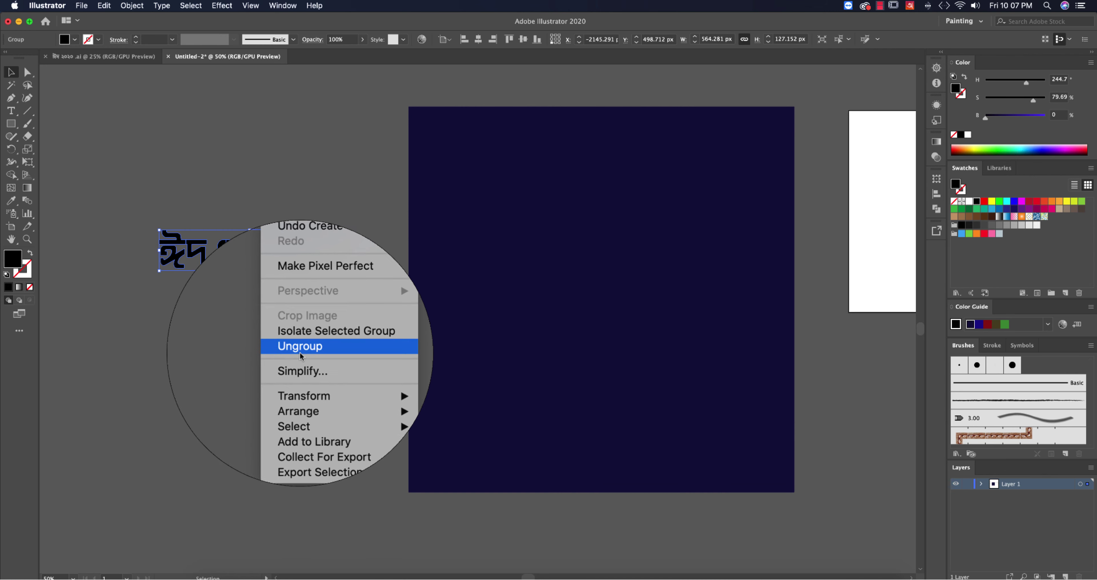
pyautogui.click(297, 350)
# Step: Group the letters of মোবারক and of ঈদ into separate word groups
pyautogui.click(216, 232)
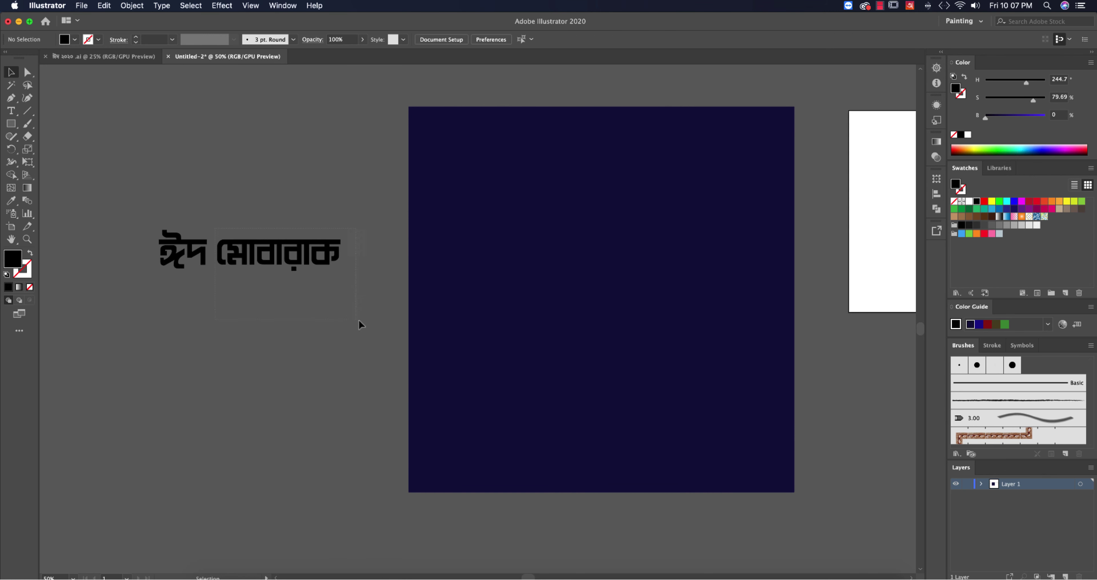
pyautogui.moveTo(215, 230); pyautogui.dragTo(361, 320)
pyautogui.press('super+g')
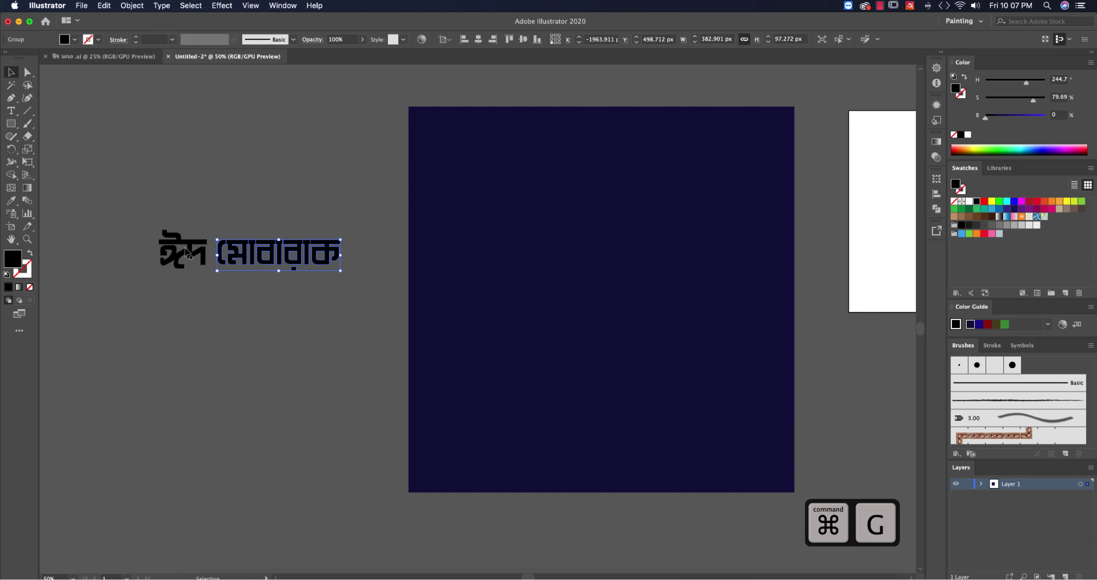
pyautogui.moveTo(208, 315); pyautogui.dragTo(149, 221)
pyautogui.press('super+g')
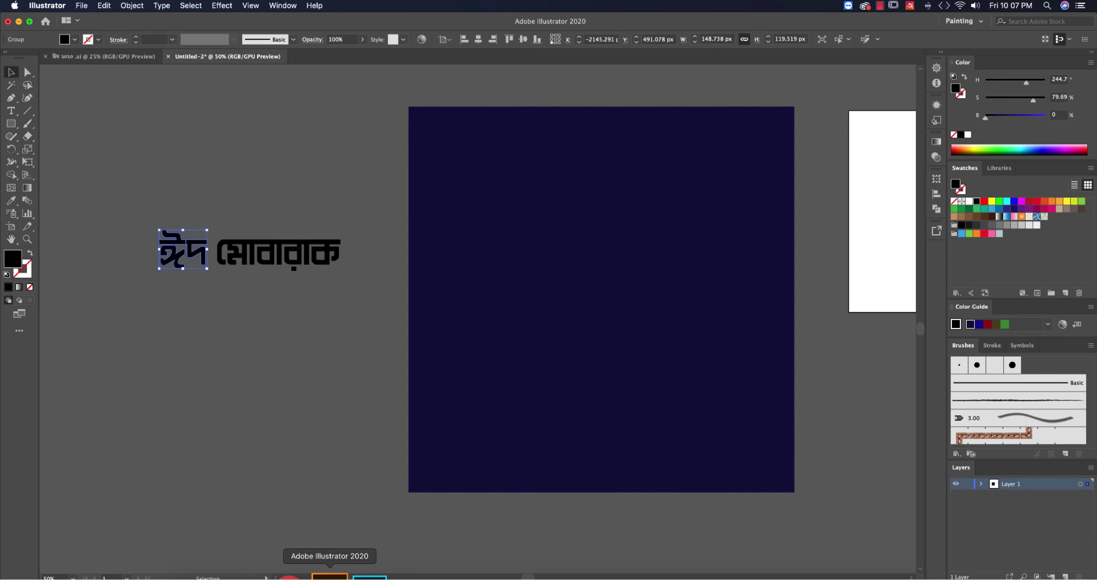
# Step: Search Google Images for 'knife' in a new Chrome tab and browse the results
pyautogui.click(301, 574)
pyautogui.click(570, 25)
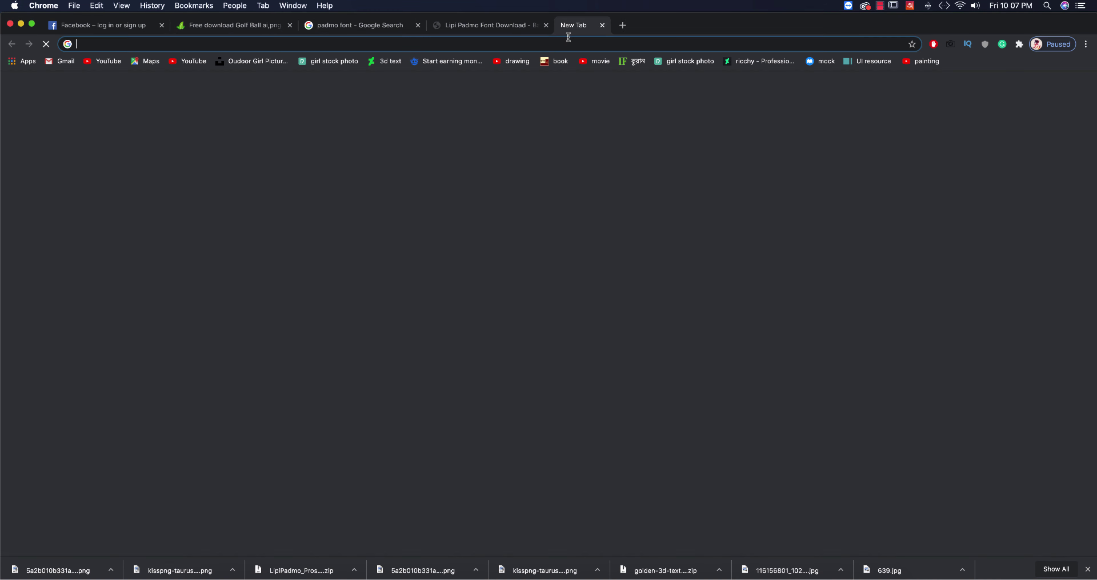
pyautogui.write('knife')
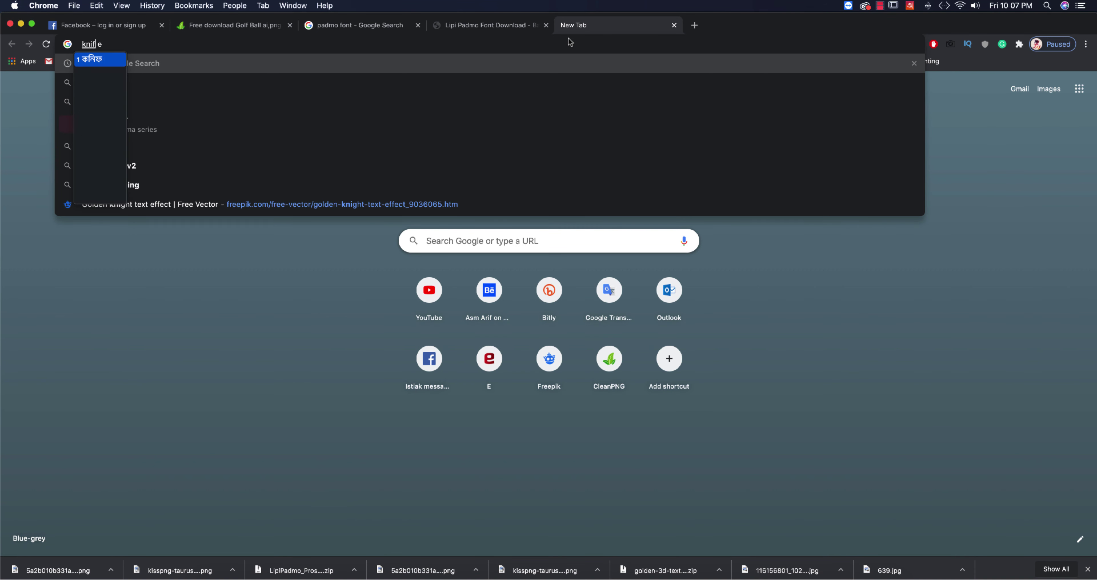
pyautogui.press('Return')
pyautogui.press('Return')
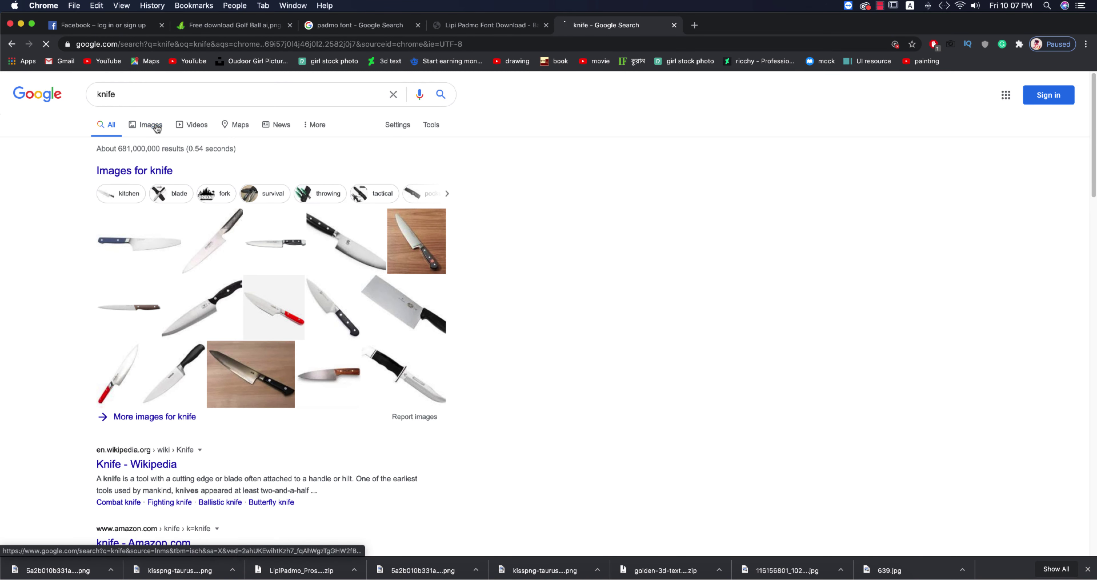
pyautogui.click(150, 123)
pyautogui.scroll(-10, 739, 359)
pyautogui.scroll(-3, 739, 358)
pyautogui.scroll(-8, 740, 359)
pyautogui.scroll(-8, 740, 359)
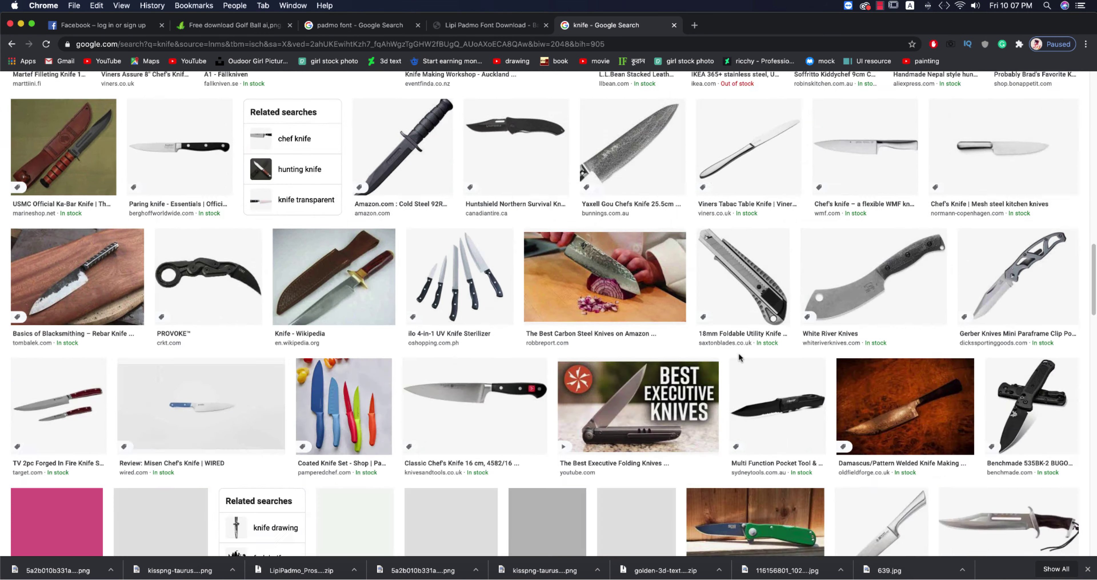
pyautogui.scroll(-5, 740, 359)
pyautogui.scroll(-5, 739, 359)
pyautogui.scroll(-3, 740, 358)
pyautogui.scroll(-3, 740, 359)
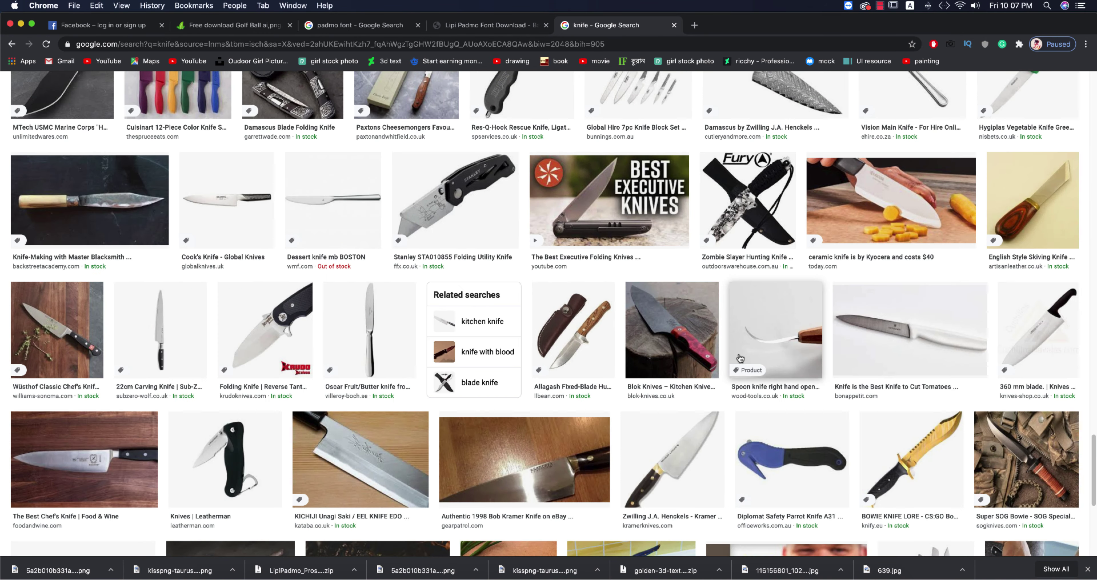
pyautogui.scroll(-5, 740, 358)
pyautogui.scroll(-3, 740, 359)
pyautogui.scroll(-5, 739, 358)
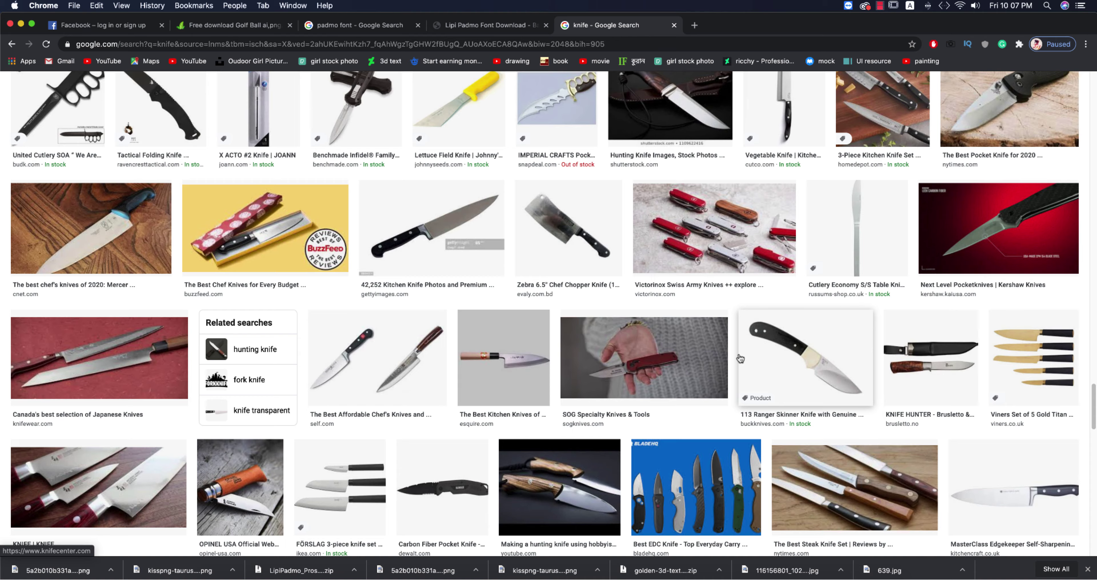
pyautogui.scroll(-3, 740, 358)
pyautogui.scroll(-5, 703, 358)
pyautogui.scroll(-5, 703, 357)
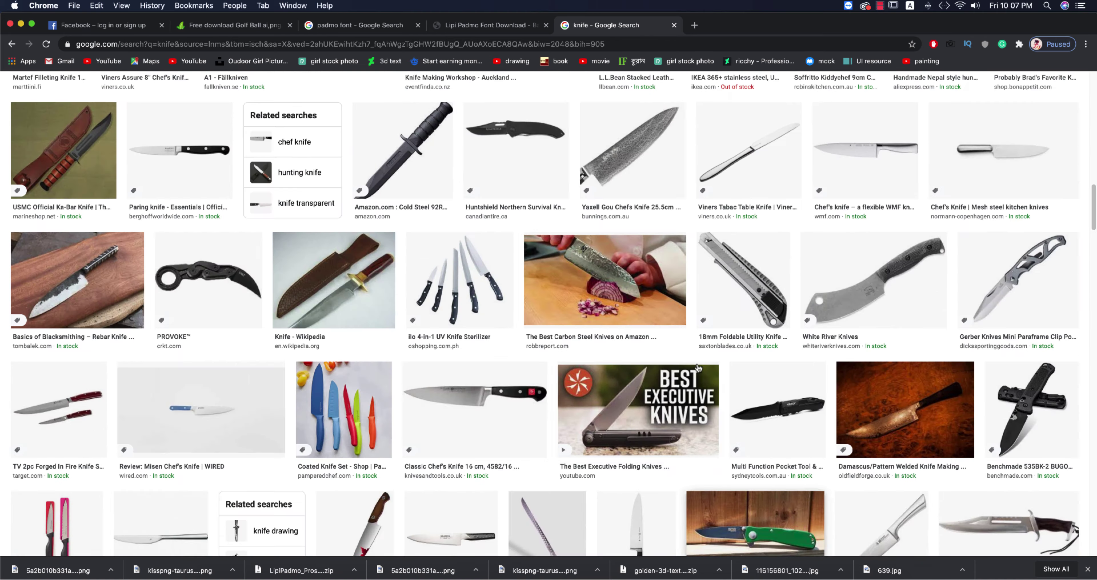
pyautogui.scroll(-5, 698, 368)
pyautogui.scroll(15, 699, 368)
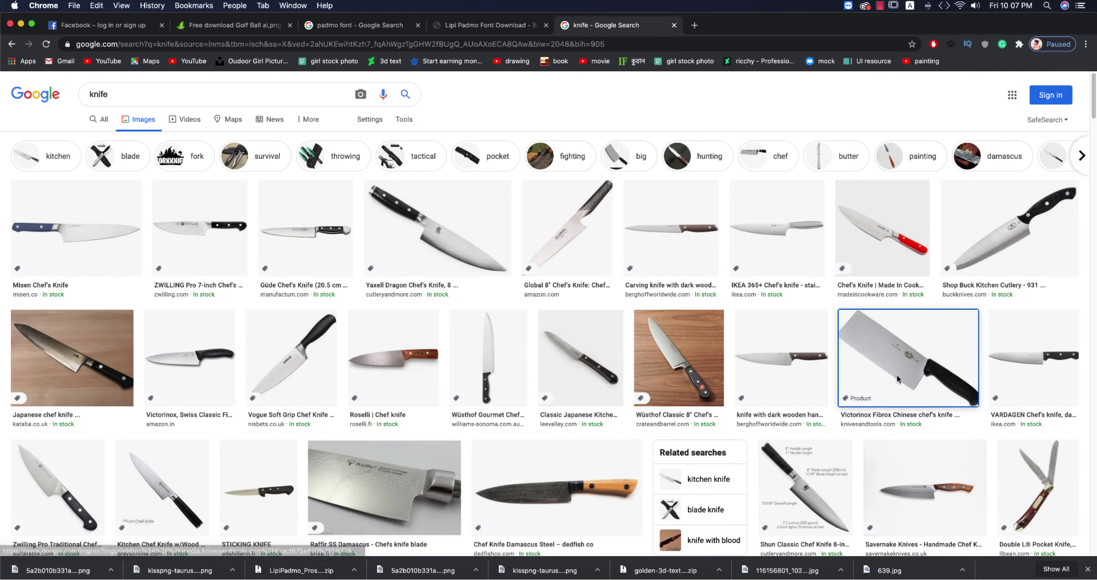
# Step: Preview the cleaver results and view the Victorinox Rosewood 7" Meat Cleaver image on its own
pyautogui.click(898, 380)
pyautogui.scroll(-5, 898, 380)
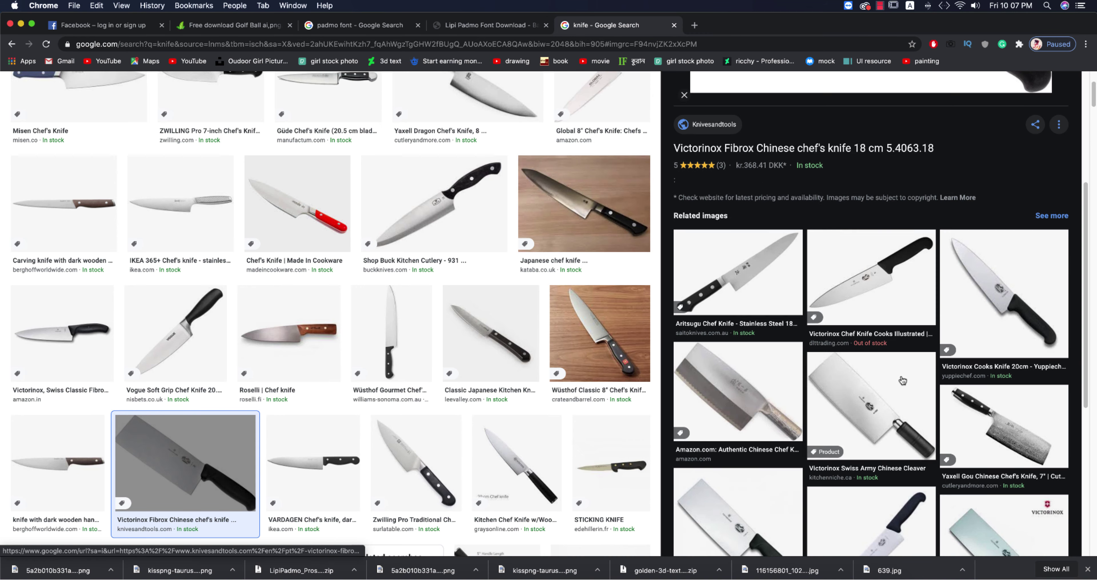
pyautogui.click(890, 380)
pyautogui.scroll(-5, 891, 380)
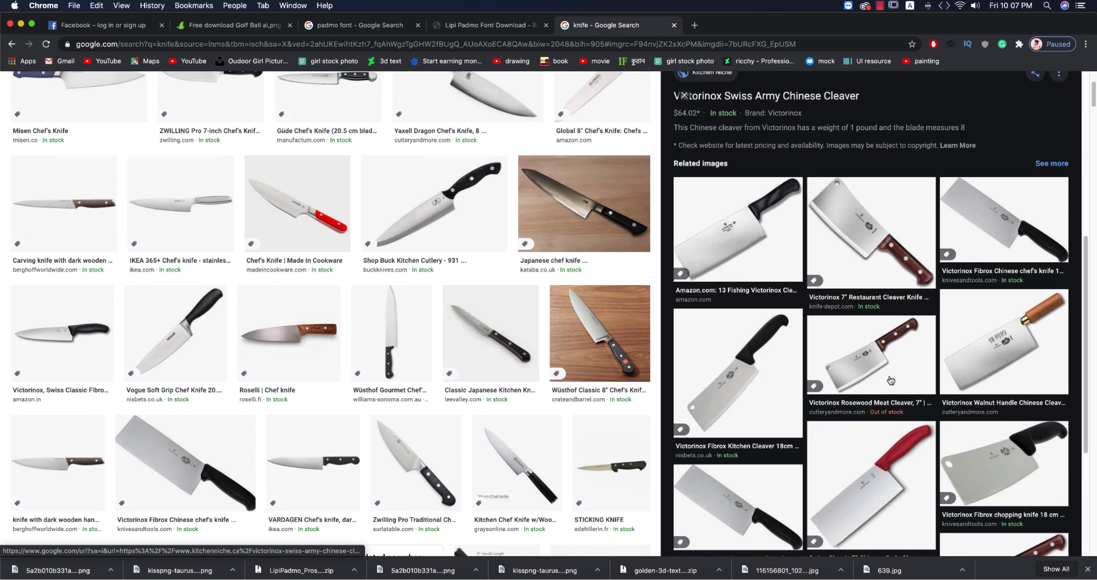
pyautogui.scroll(-5, 891, 380)
pyautogui.click(880, 216)
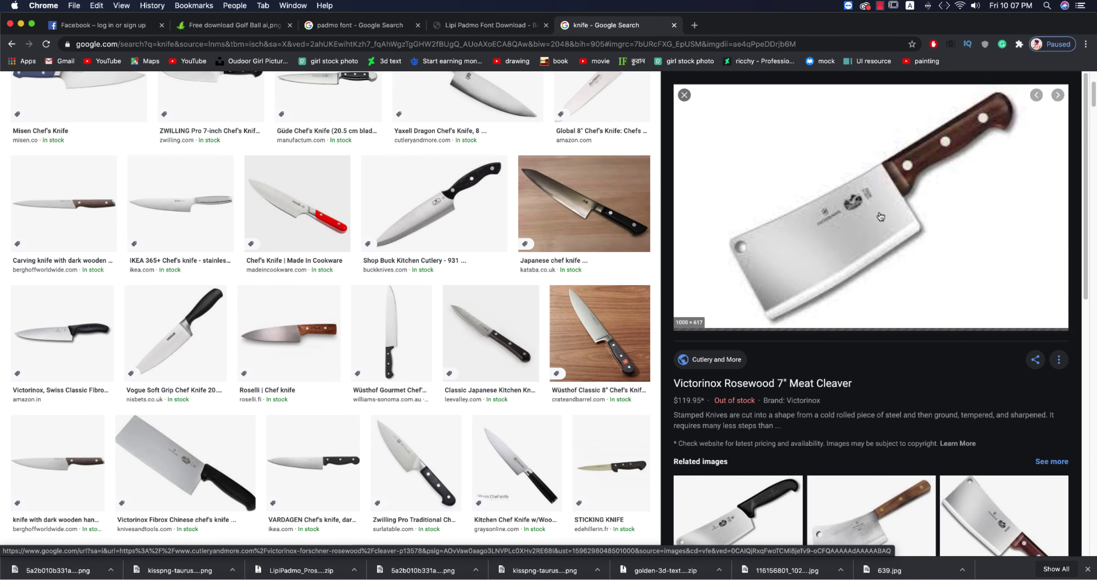
pyautogui.scroll(-3, 958, 319)
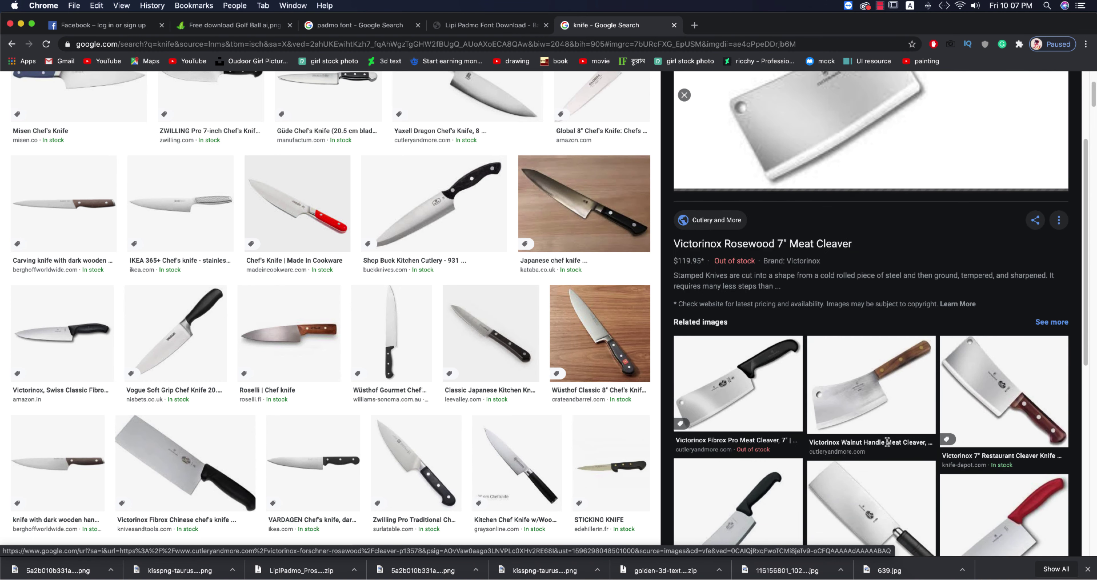
pyautogui.scroll(3, 787, 230)
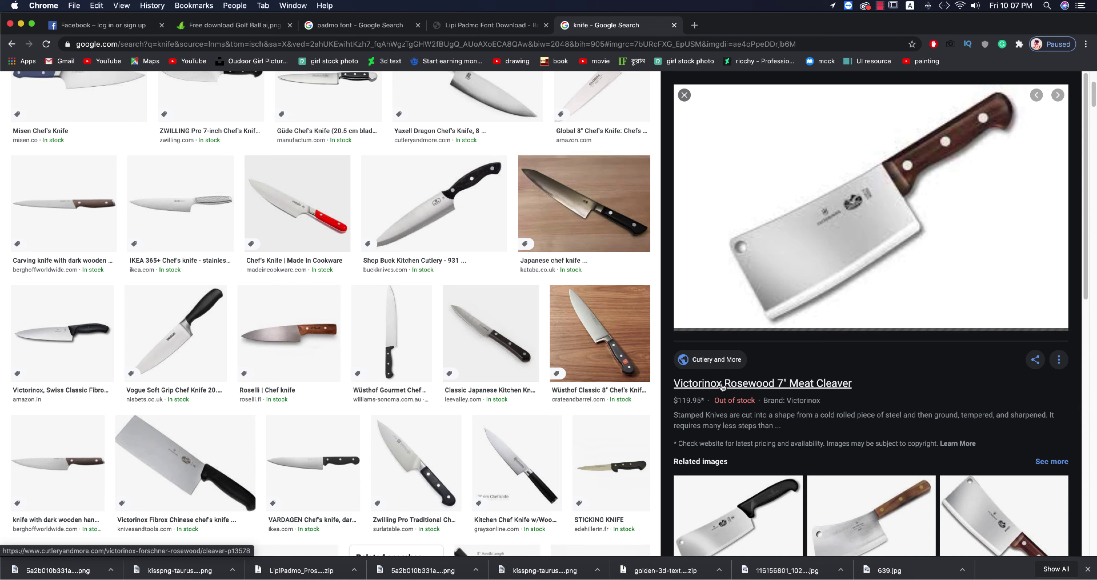
pyautogui.rightClick(784, 207)
pyautogui.click(811, 275)
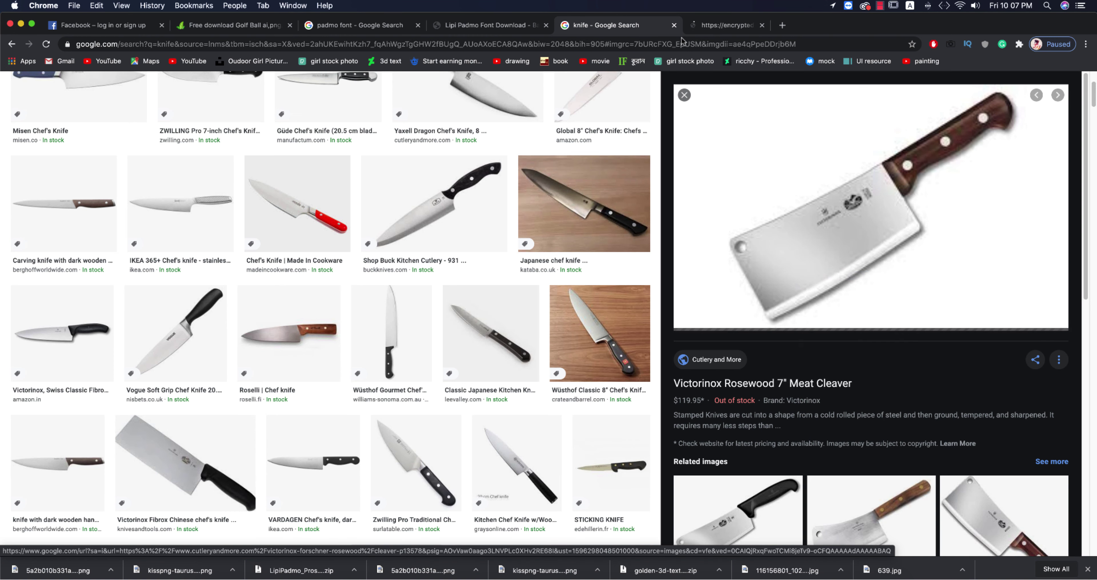
pyautogui.click(735, 26)
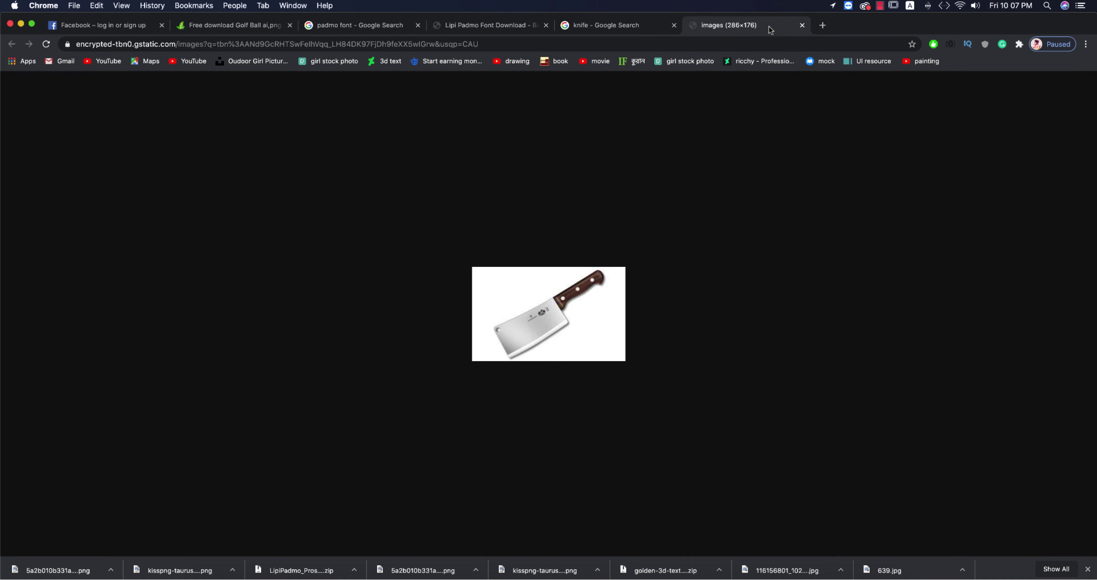
pyautogui.click(802, 25)
pyautogui.scroll(2, 253, 376)
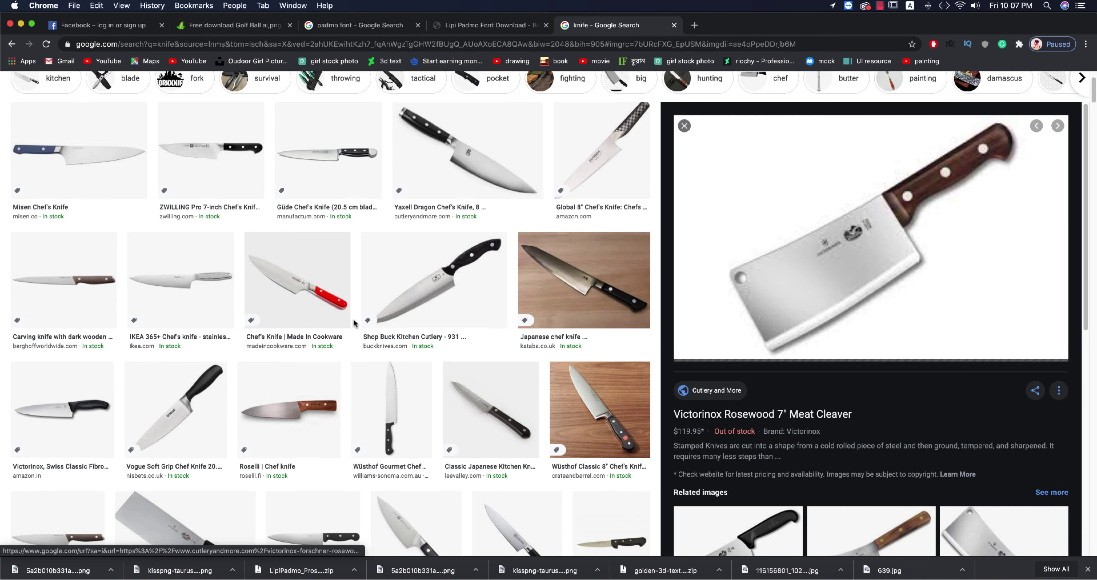
pyautogui.scroll(2, 252, 376)
pyautogui.scroll(-5, 333, 381)
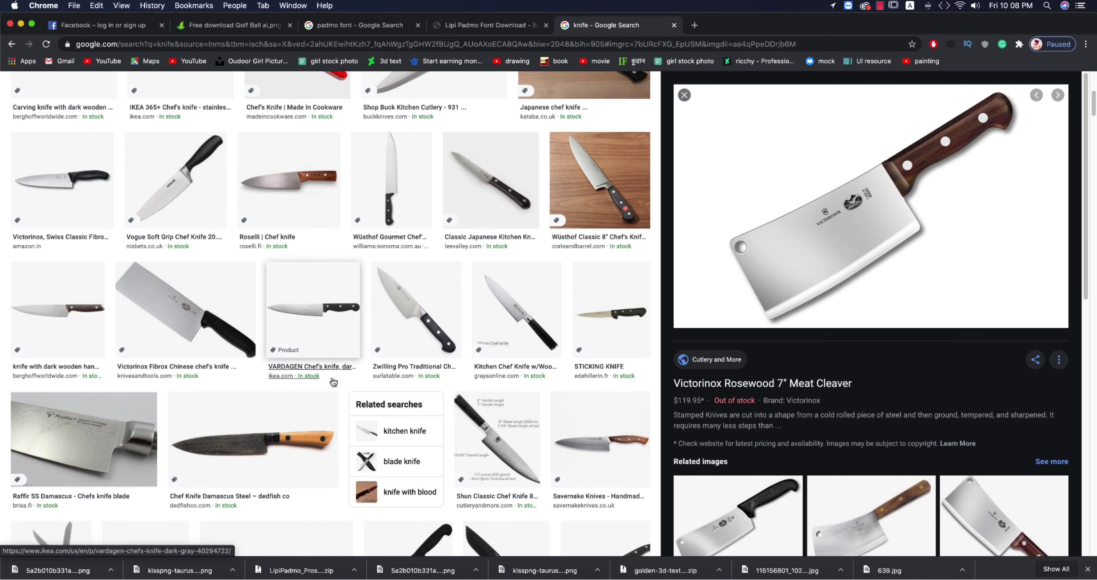
pyautogui.scroll(-3, 333, 382)
pyautogui.scroll(-5, 856, 456)
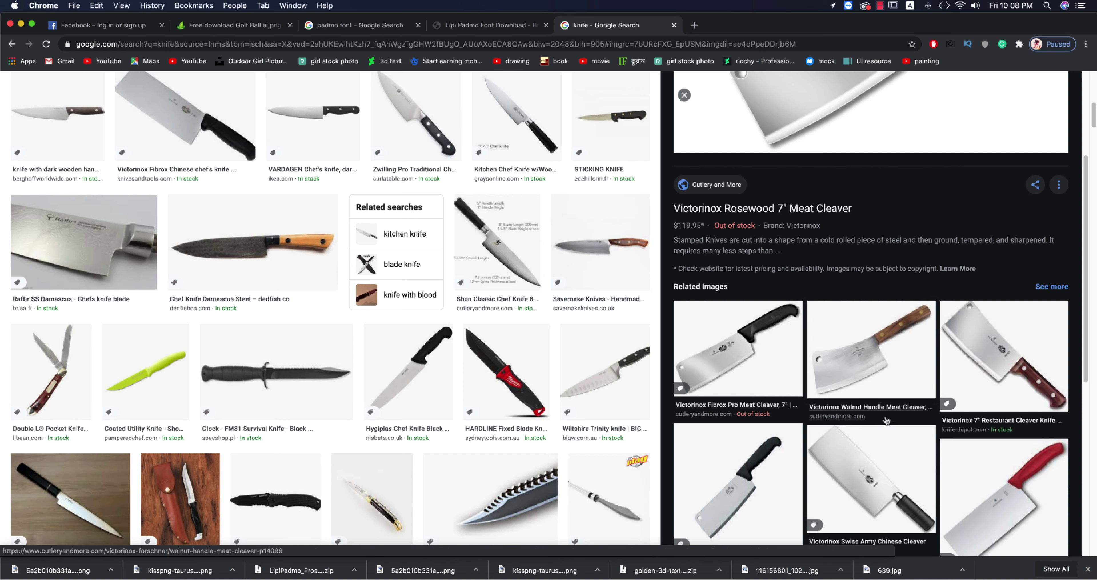
pyautogui.scroll(-4, 856, 457)
# Step: Save the Rosewood cleaver photo from its source product page as 3578.jpg
pyautogui.click(796, 452)
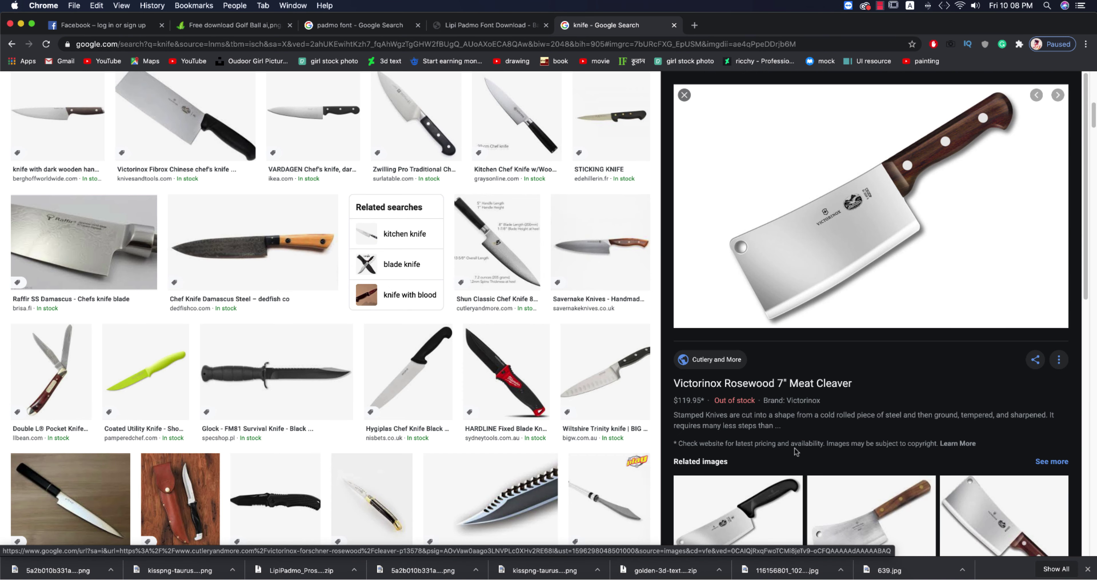
pyautogui.click(867, 262)
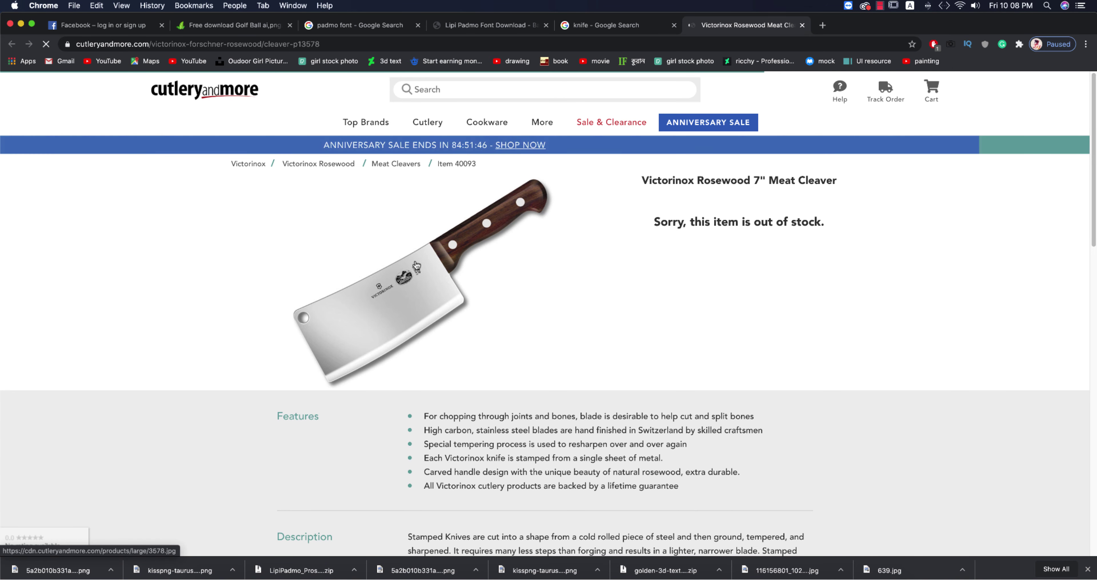
pyautogui.click(417, 265)
pyautogui.rightClick(417, 260)
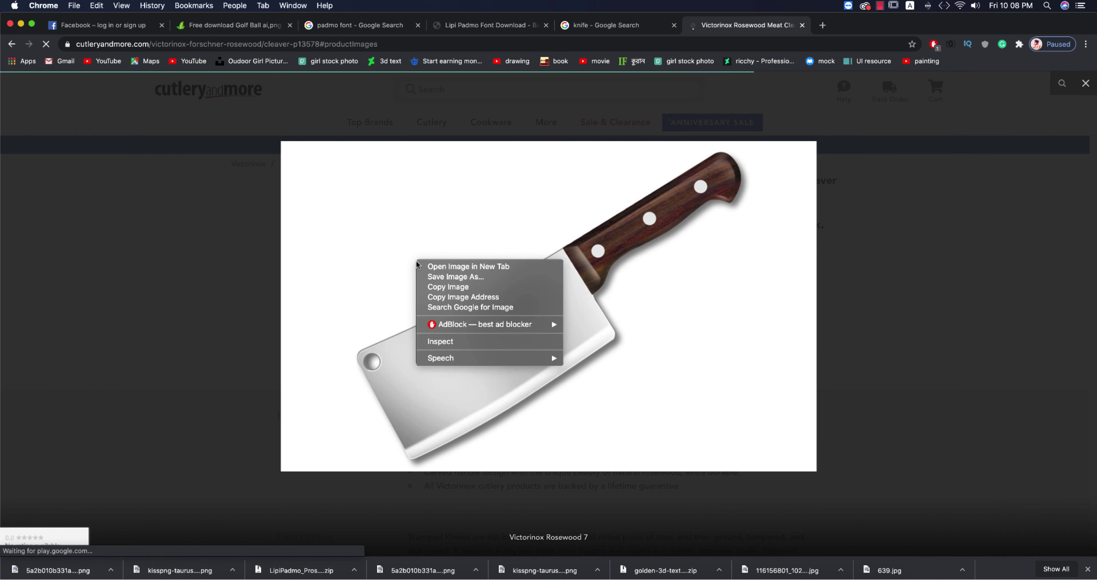
pyautogui.click(444, 277)
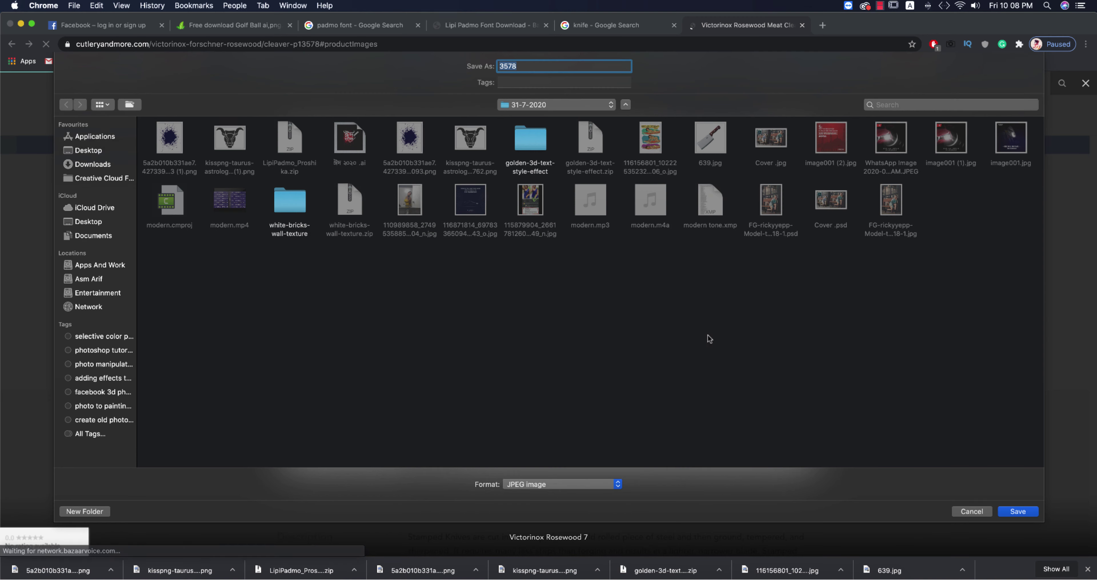
pyautogui.press('Return')
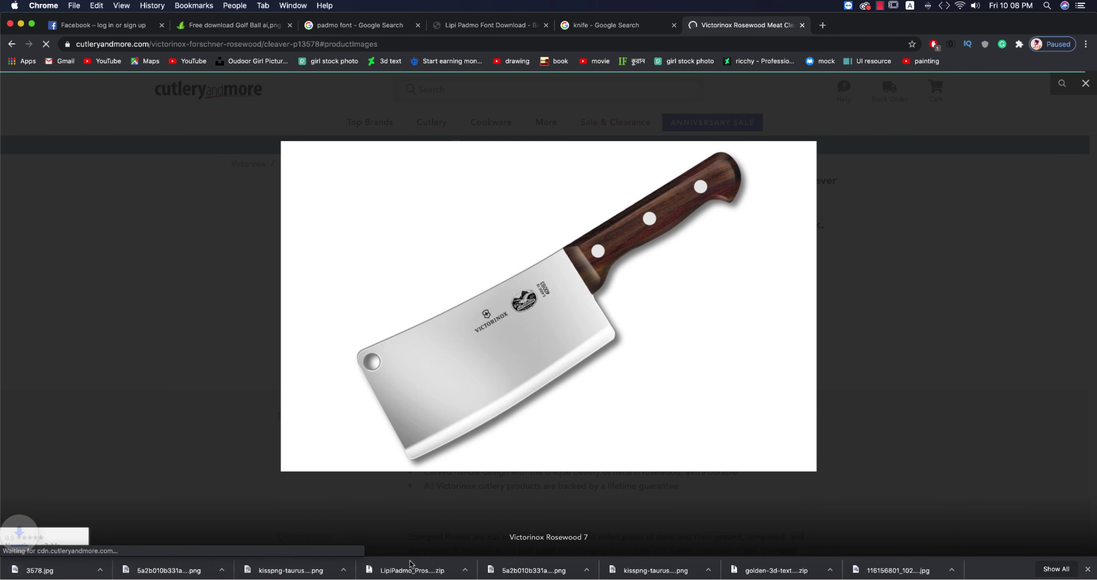
pyautogui.press('super+Tab')
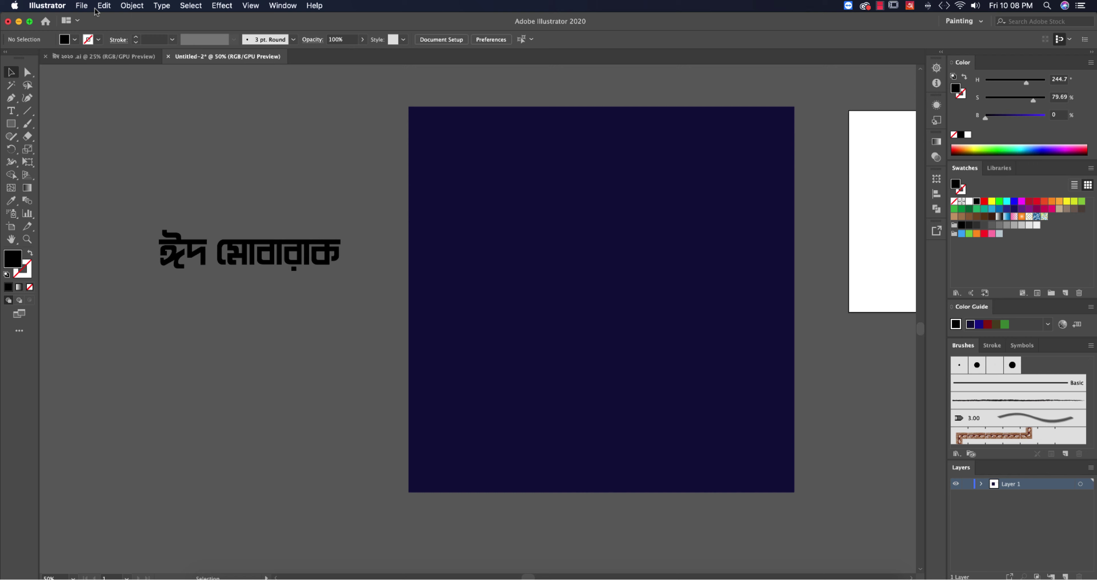
# Step: Place the 639.jpg cleaver photo onto the canvas
pyautogui.click(82, 5)
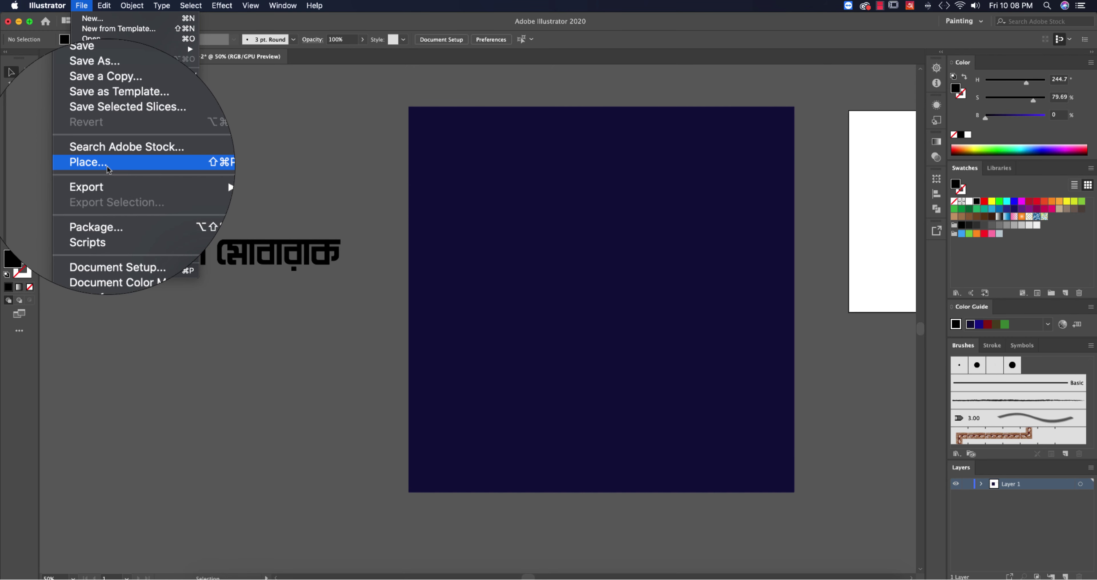
pyautogui.click(107, 168)
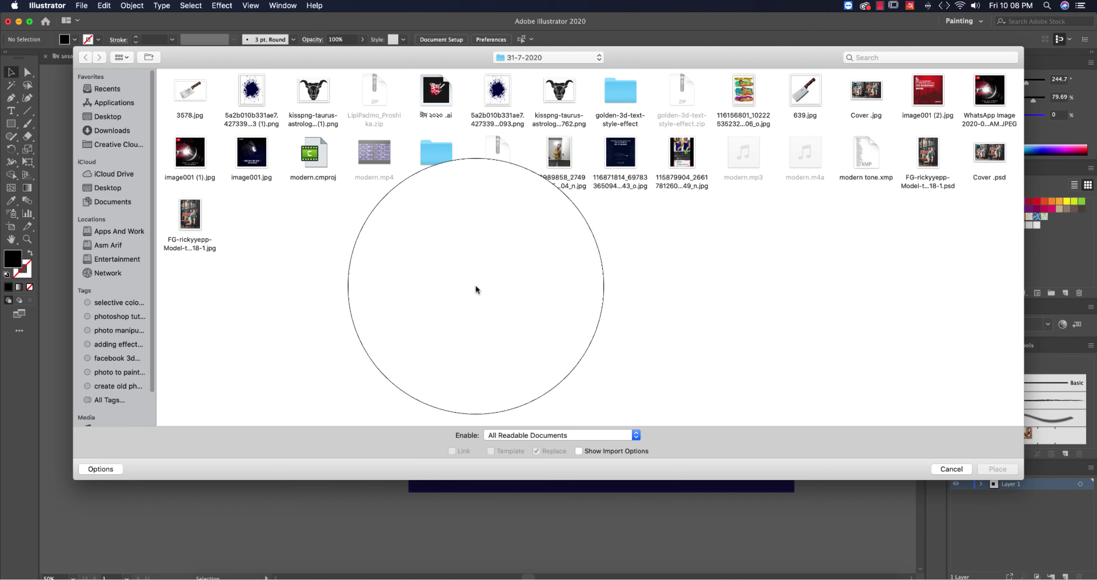
pyautogui.click(809, 90)
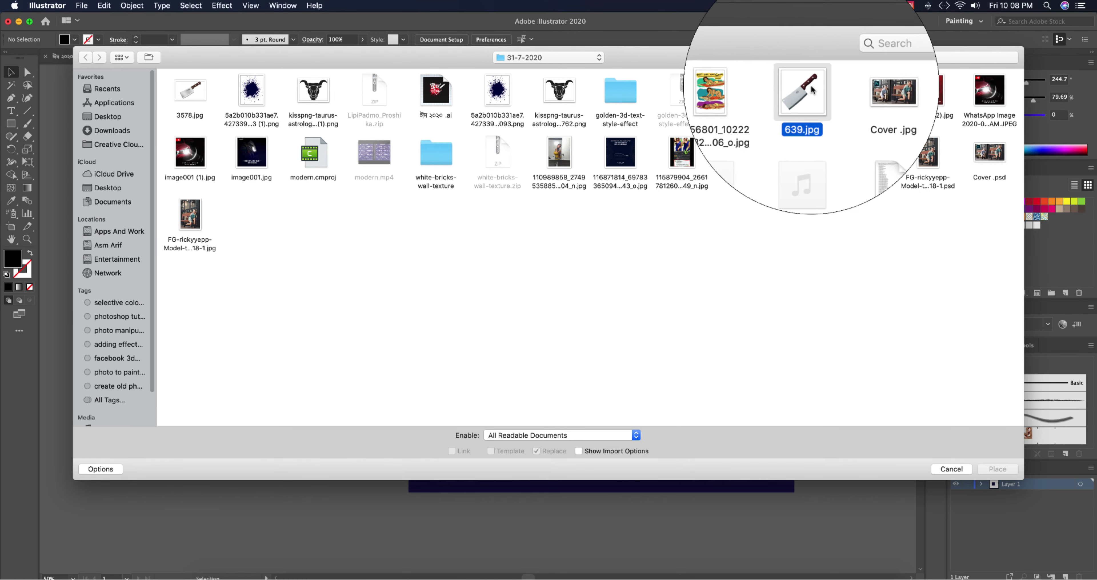
pyautogui.click(998, 469)
pyautogui.click(149, 324)
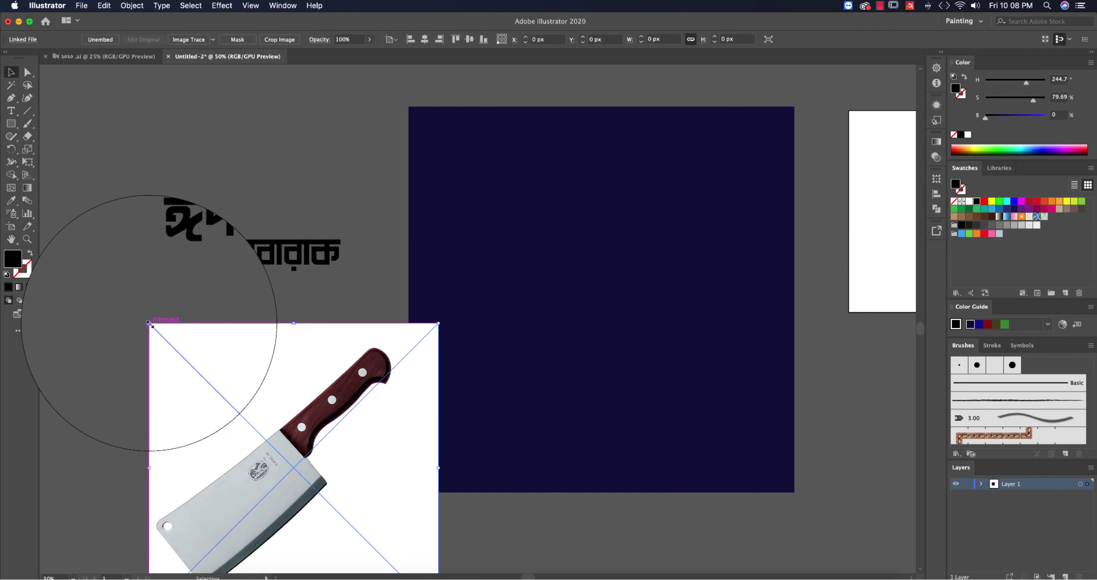
# Step: Move the cleaver left of the artboard, tilt it, then Image Trace and Expand it
pyautogui.scroll(-5, 532, 319)
pyautogui.moveTo(568, 318); pyautogui.dragTo(409, 319)
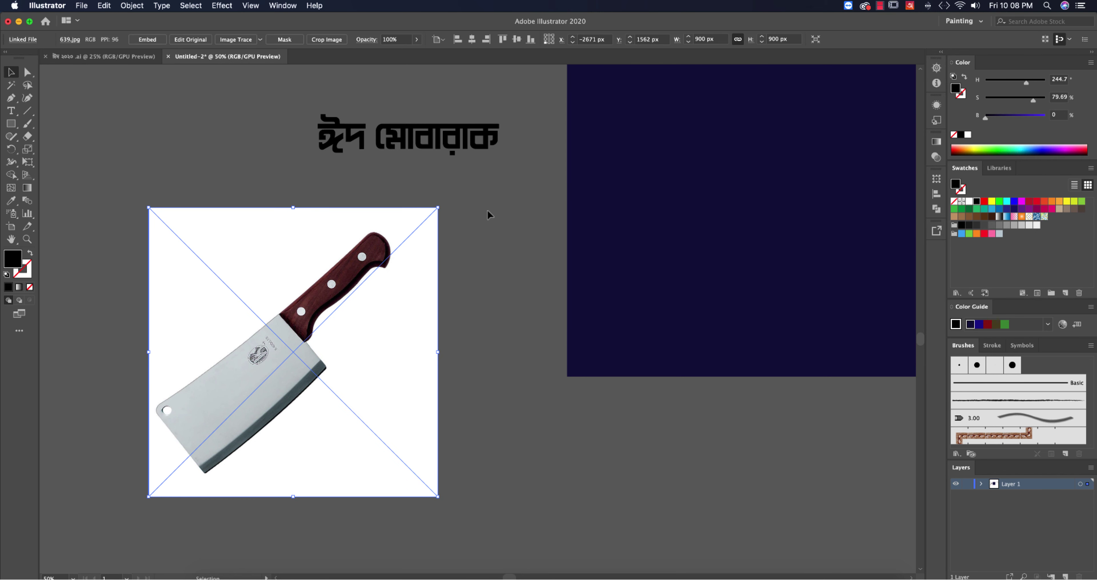
pyautogui.moveTo(442, 208); pyautogui.dragTo(477, 245)
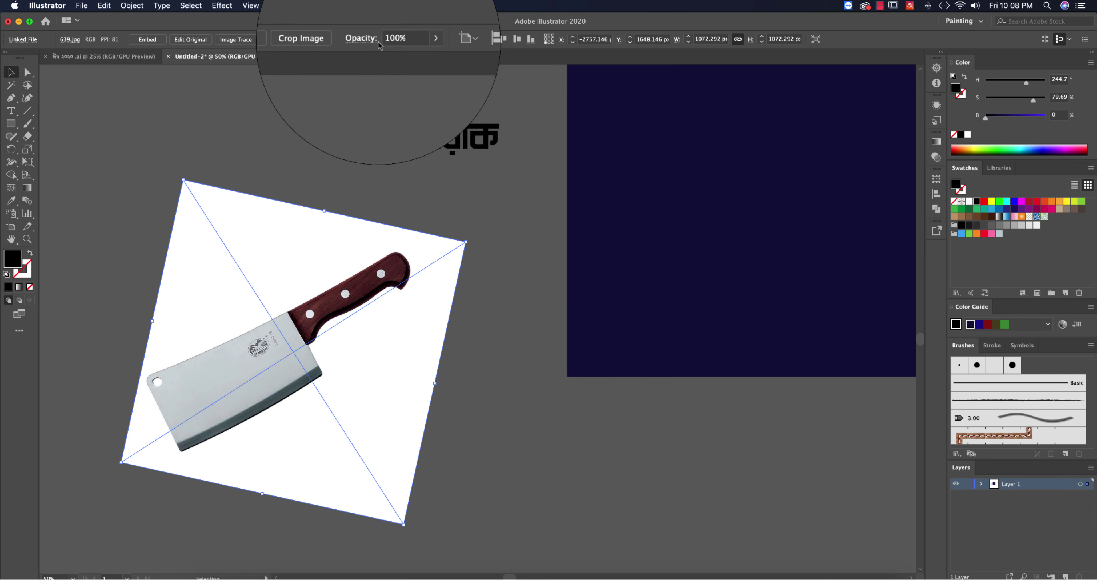
pyautogui.click(217, 41)
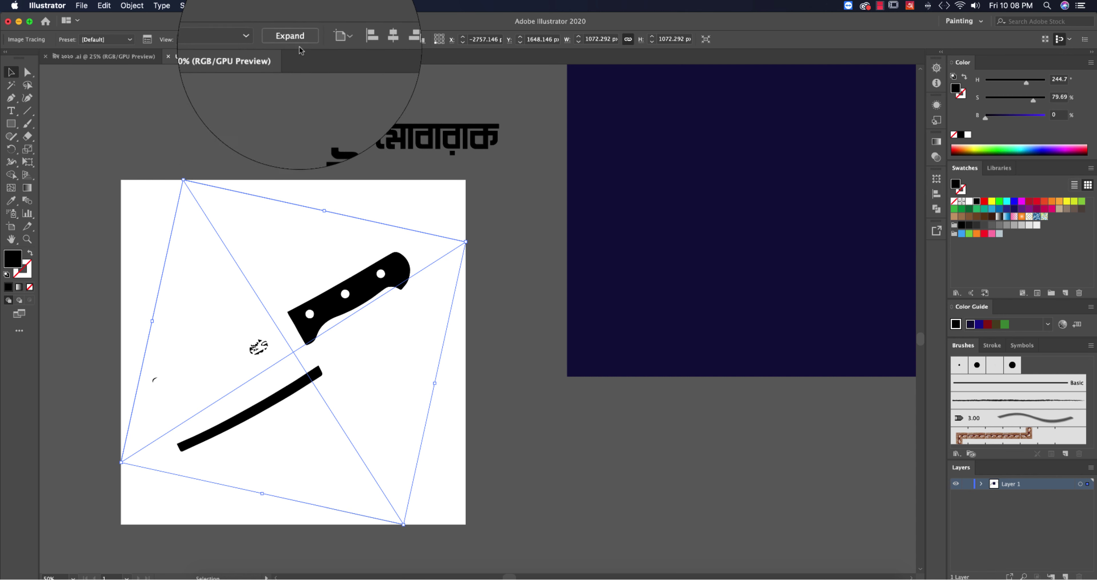
pyautogui.click(294, 39)
# Step: Delete every white-filled piece of the traced cleaver using Select > Same > Fill Color
pyautogui.click(415, 285)
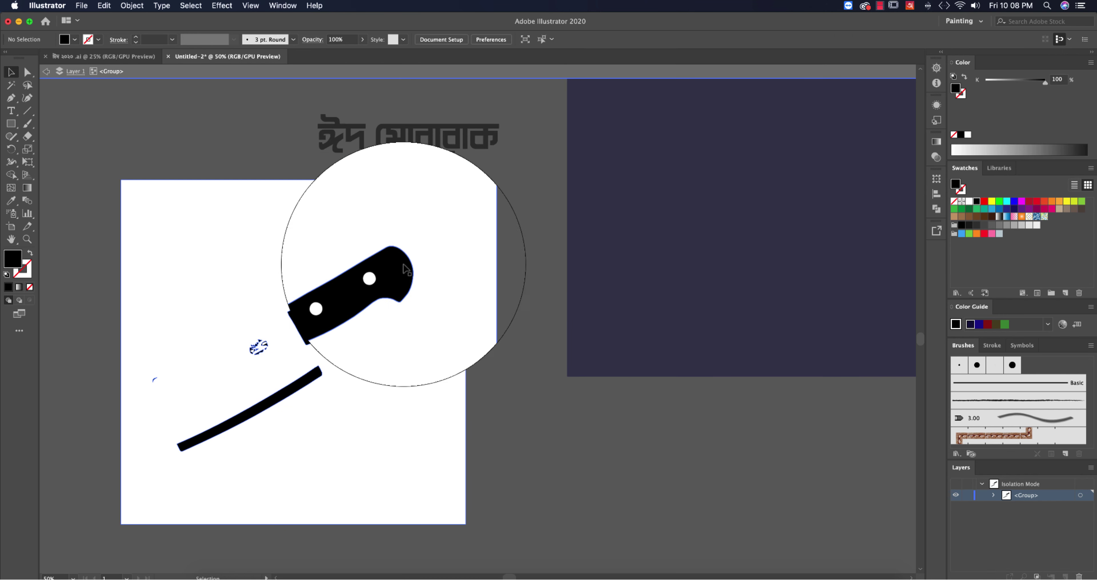
pyautogui.doubleClick(444, 327)
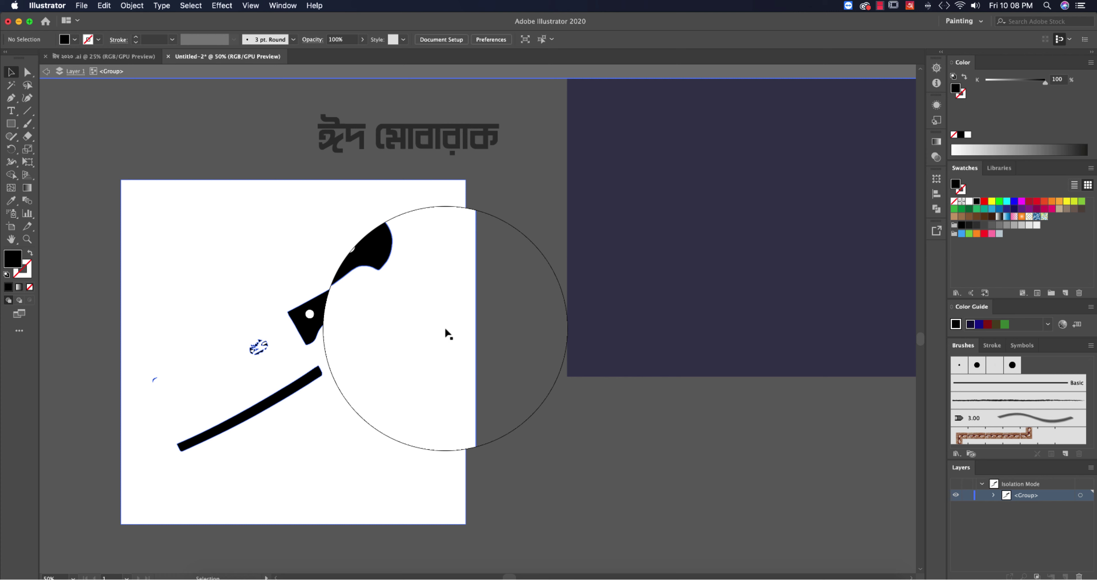
pyautogui.click(456, 336)
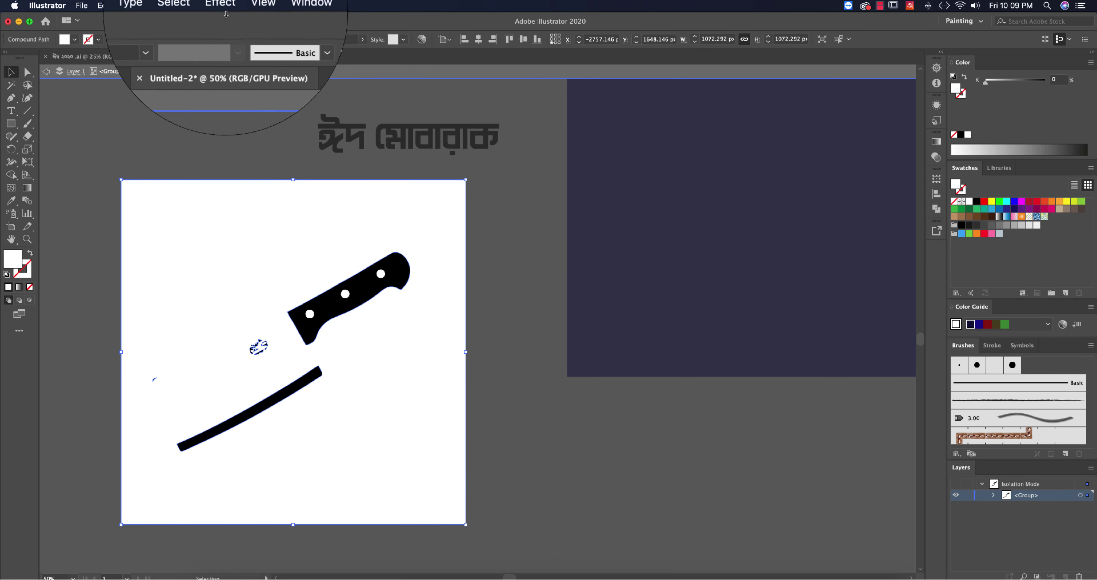
pyautogui.click(190, 5)
pyautogui.moveTo(196, 112)
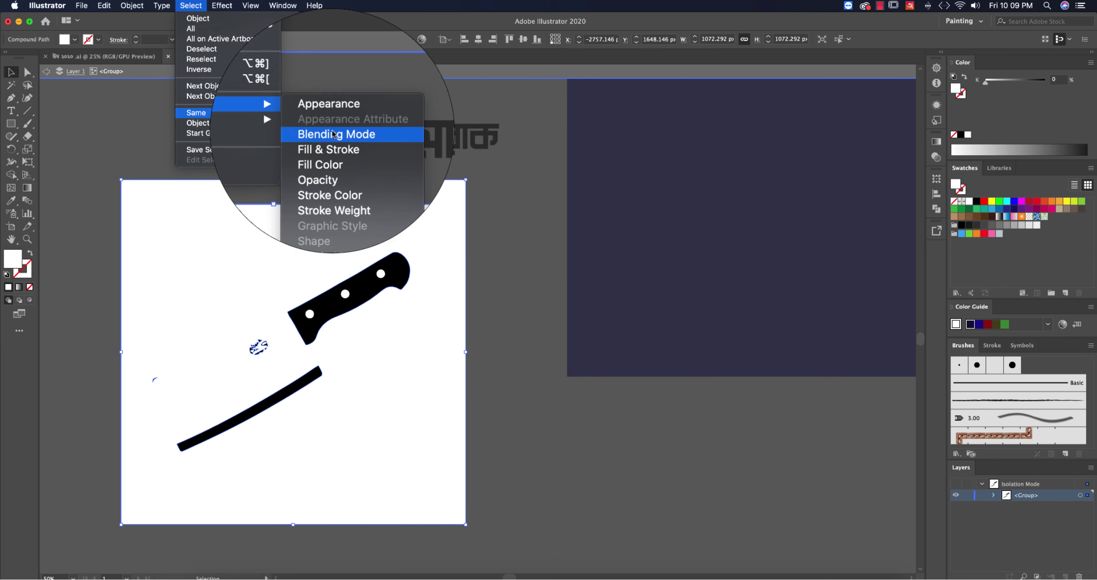
pyautogui.click(337, 158)
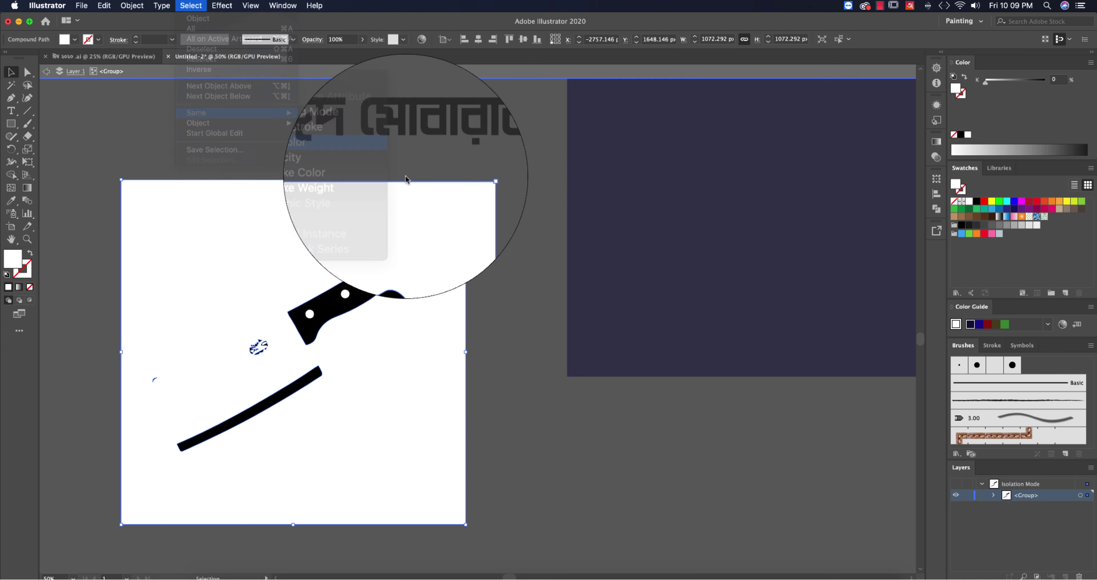
pyautogui.press('Delete')
# Step: Exit isolation mode, ungroup the knife artwork, and clear the stray specks
pyautogui.press('\\')
pyautogui.click(501, 267)
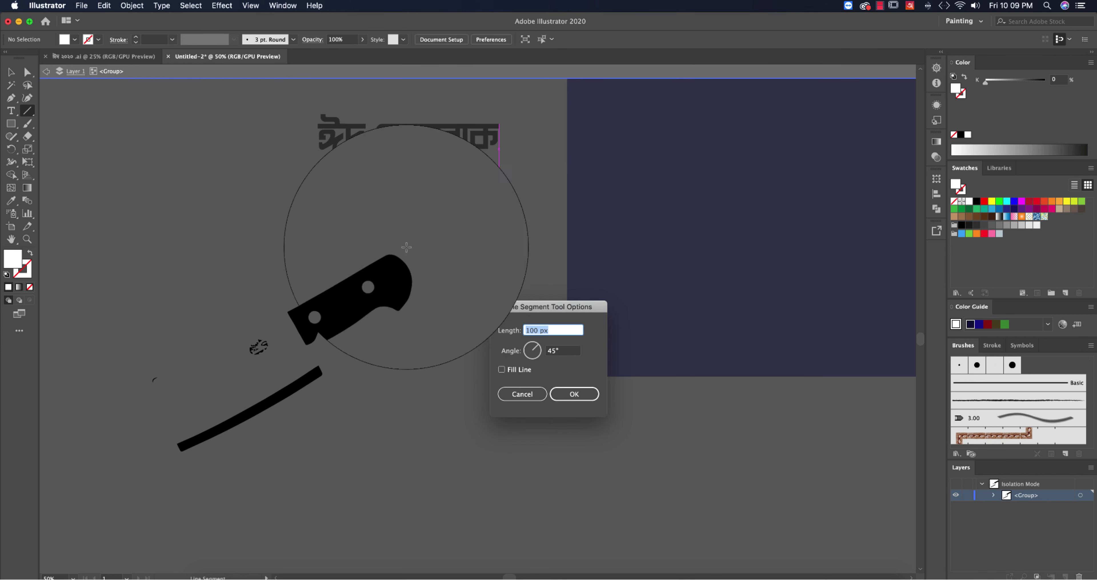
pyautogui.press('Escape')
pyautogui.click(11, 72)
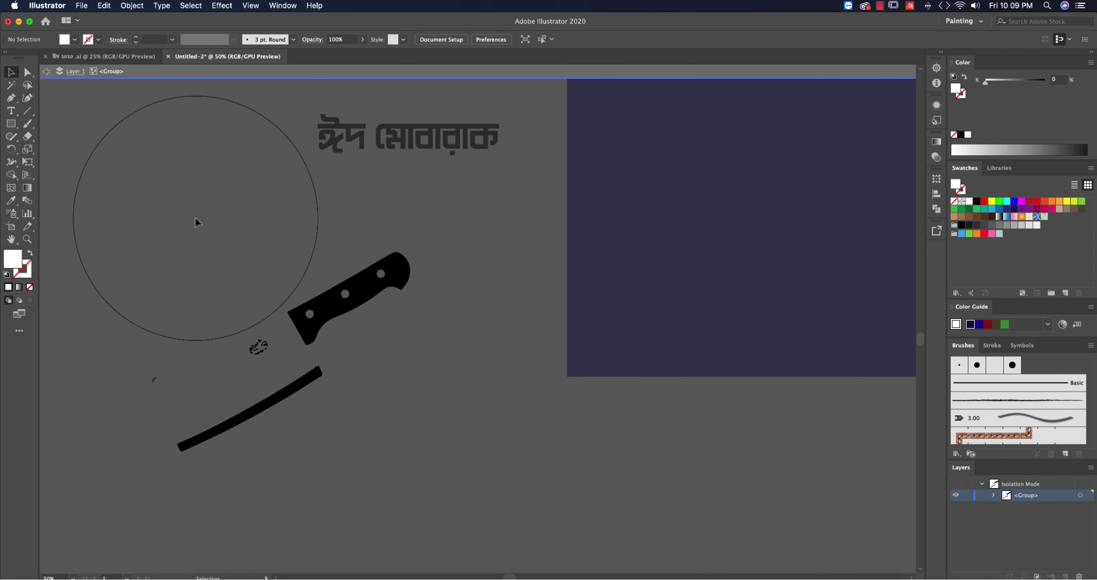
pyautogui.doubleClick(195, 217)
pyautogui.click(263, 345)
pyautogui.rightClick(263, 344)
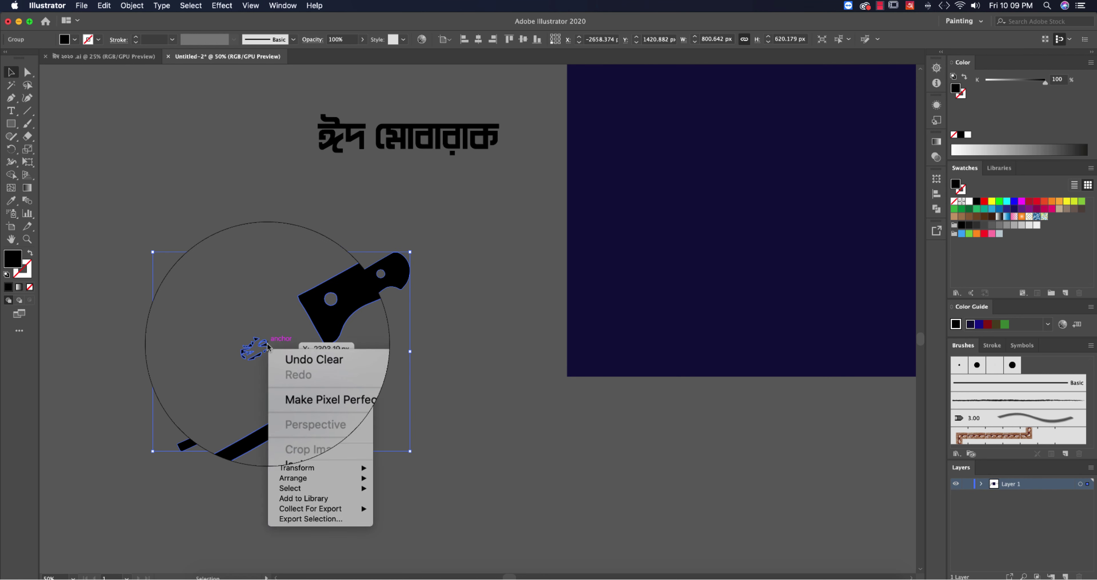
pyautogui.click(284, 433)
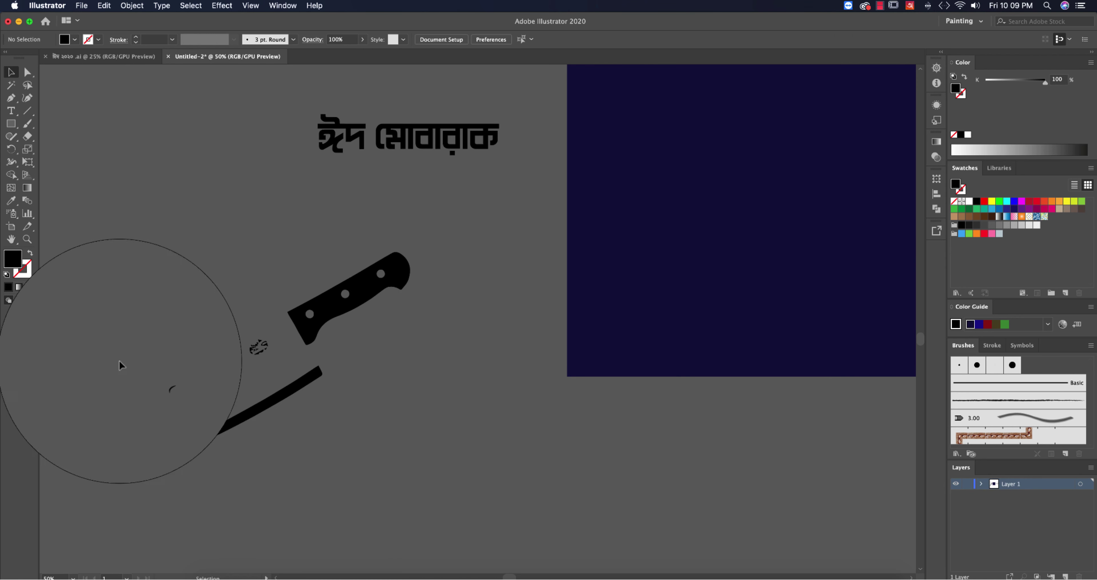
pyautogui.click(247, 327)
pyautogui.click(280, 390)
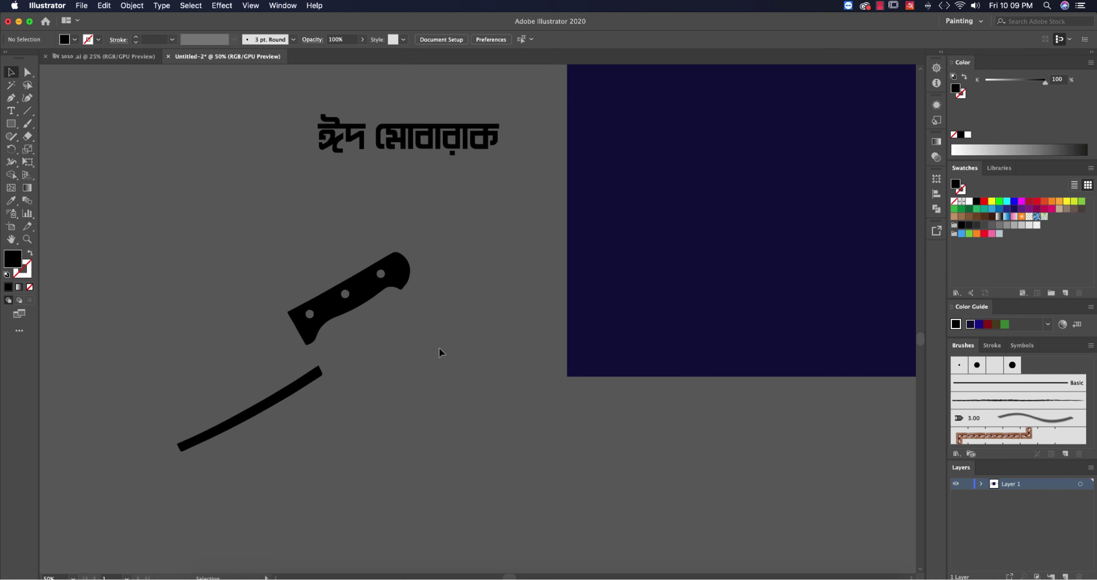
# Step: Move the মোবারক lettering down beside the knife handle
pyautogui.scroll(2, 441, 349)
pyautogui.moveTo(404, 176); pyautogui.dragTo(530, 233)
pyautogui.moveTo(529, 182)
pyautogui.mouseDown()
pyautogui.moveTo(296, 395)
pyautogui.moveTo(337, 381)
pyautogui.moveTo(525, 219)
pyautogui.mouseUp()
pyautogui.scroll(-4, 503, 204)
pyautogui.scroll(6, 486, 193)
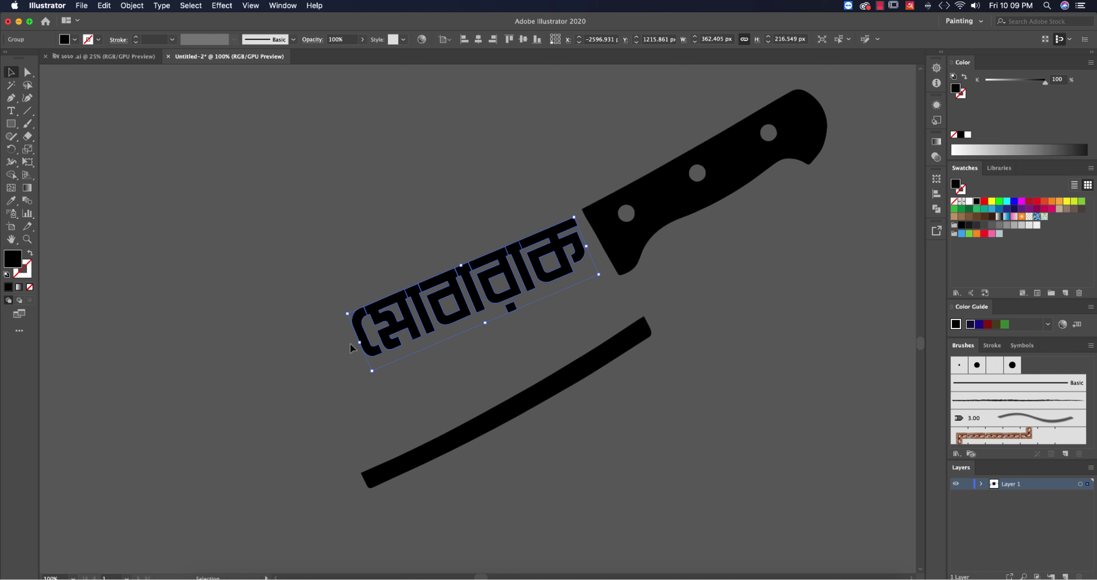
# Step: Rotate মোবারক to match the knife's angle and enlarge it proportionally
pyautogui.press('r')
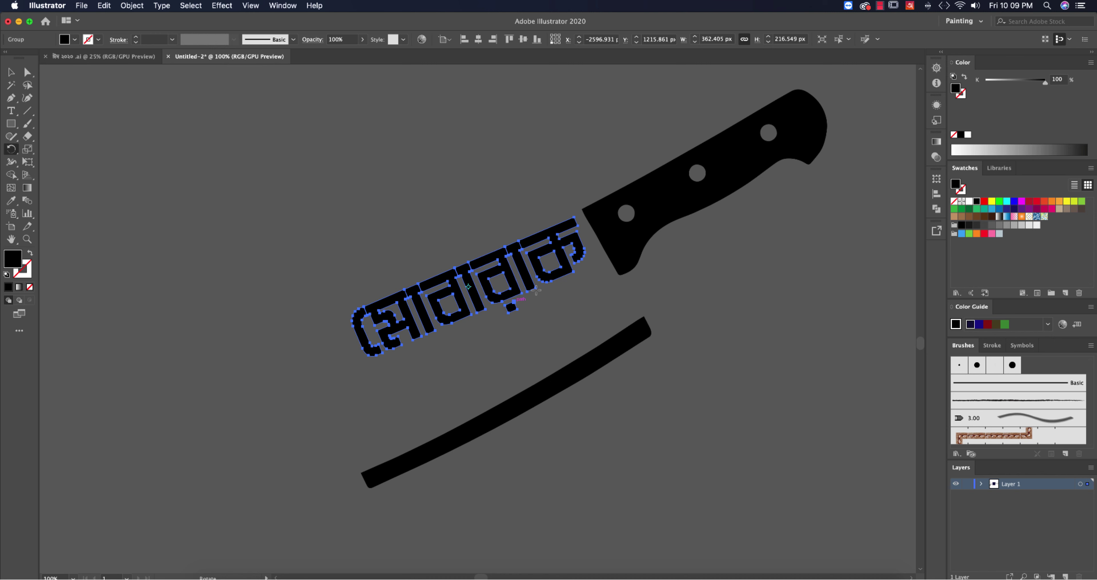
pyautogui.moveTo(470, 254); pyautogui.dragTo(468, 261)
pyautogui.press('v')
pyautogui.moveTo(359, 368); pyautogui.dragTo(301, 404)
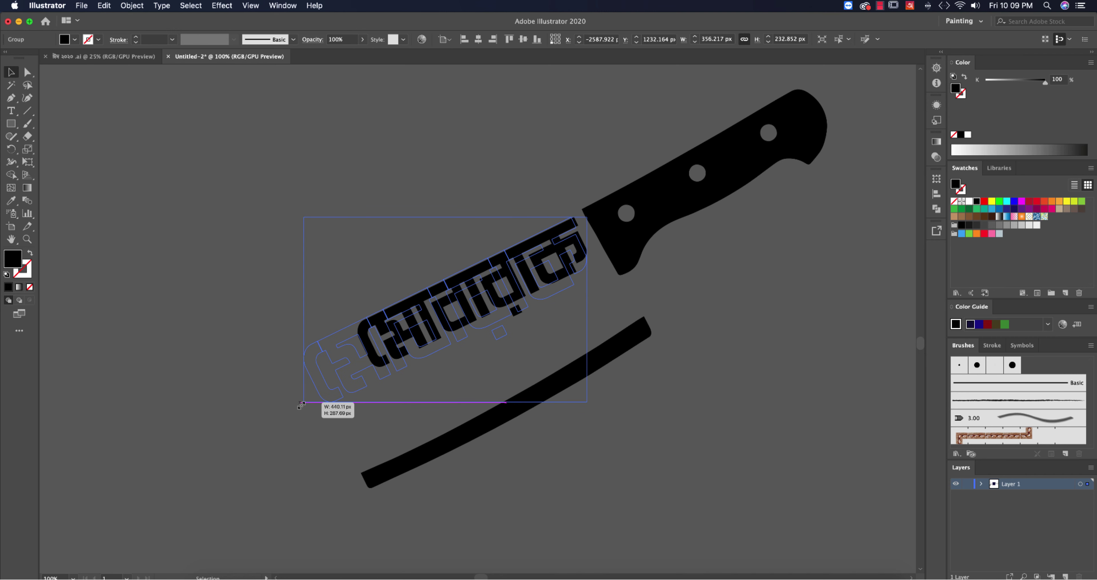
pyautogui.click(573, 436)
pyautogui.scroll(2, 573, 435)
pyautogui.scroll(-3, 573, 436)
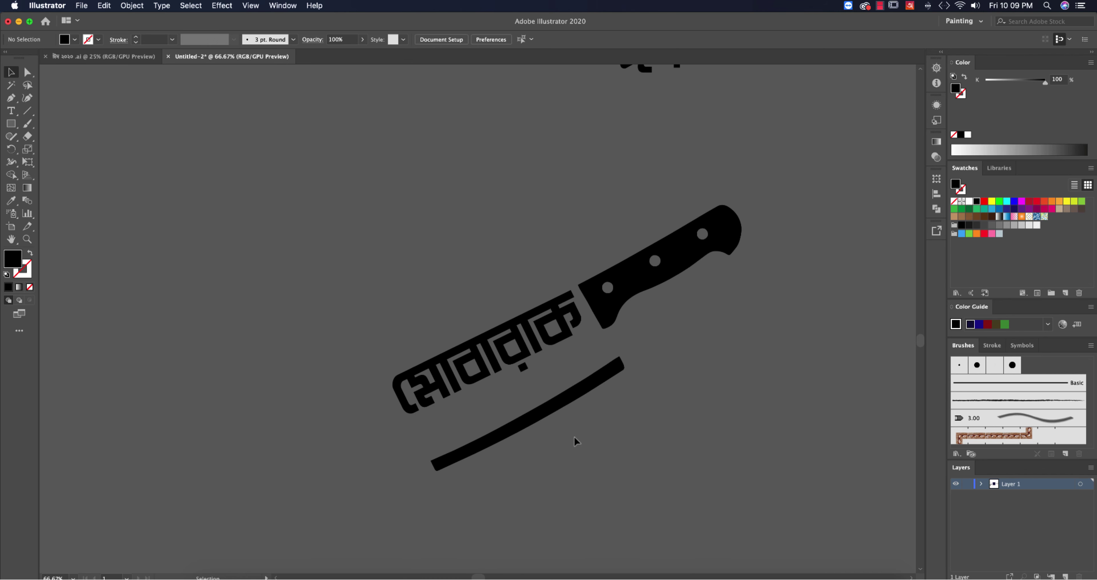
# Step: Simplify the curved blade strip with Corner Point Angle Threshold set to 180°
pyautogui.scroll(2, 638, 451)
pyautogui.hscroll(2, 639, 452)
pyautogui.click(498, 449)
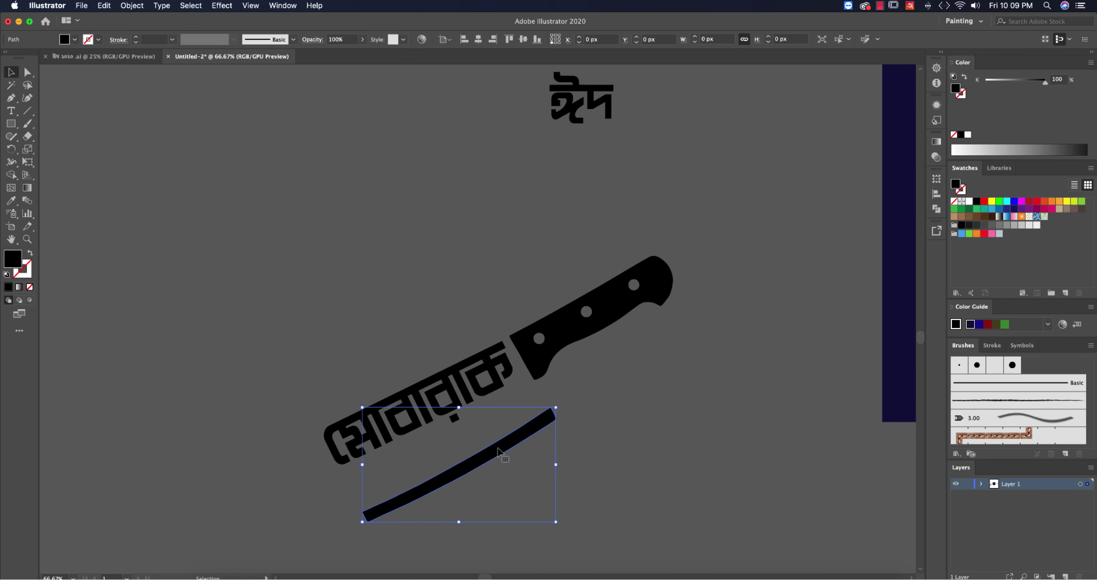
pyautogui.scroll(1, 494, 456)
pyautogui.scroll(1, 460, 453)
pyautogui.scroll(1, 587, 343)
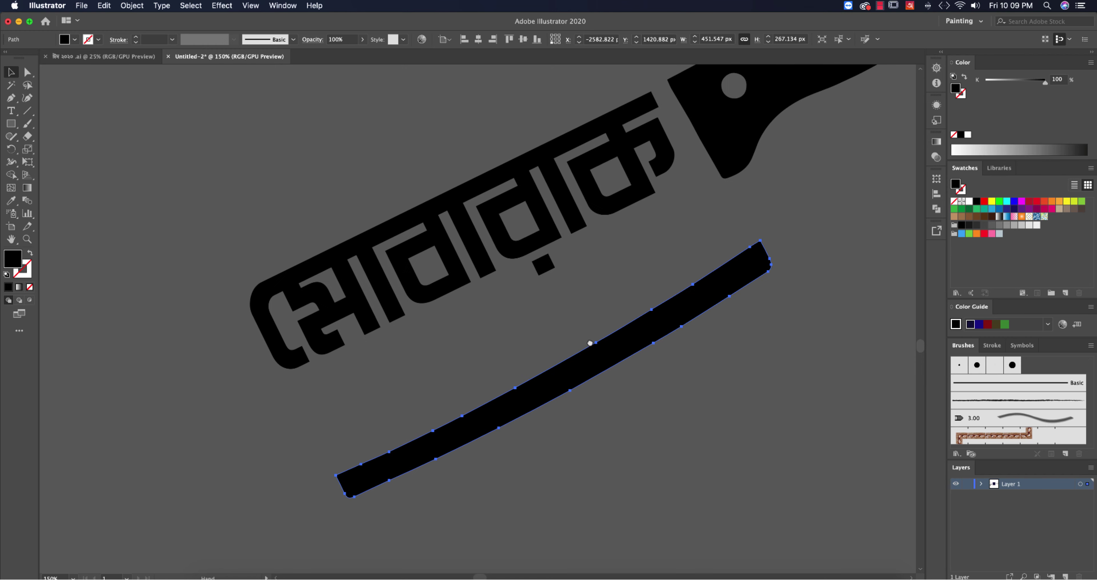
pyautogui.rightClick(545, 383)
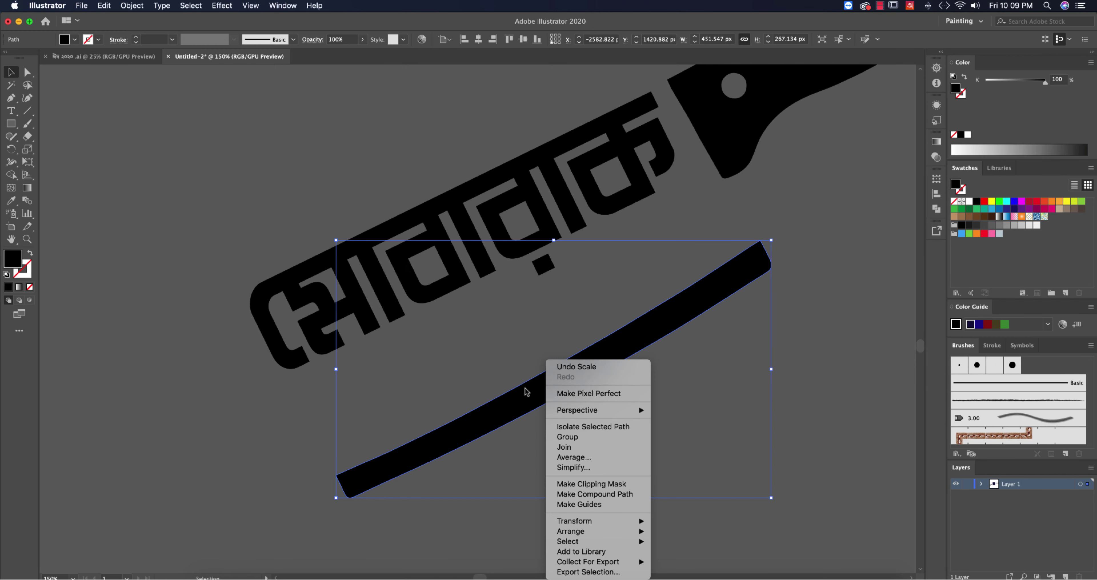
pyautogui.click(587, 467)
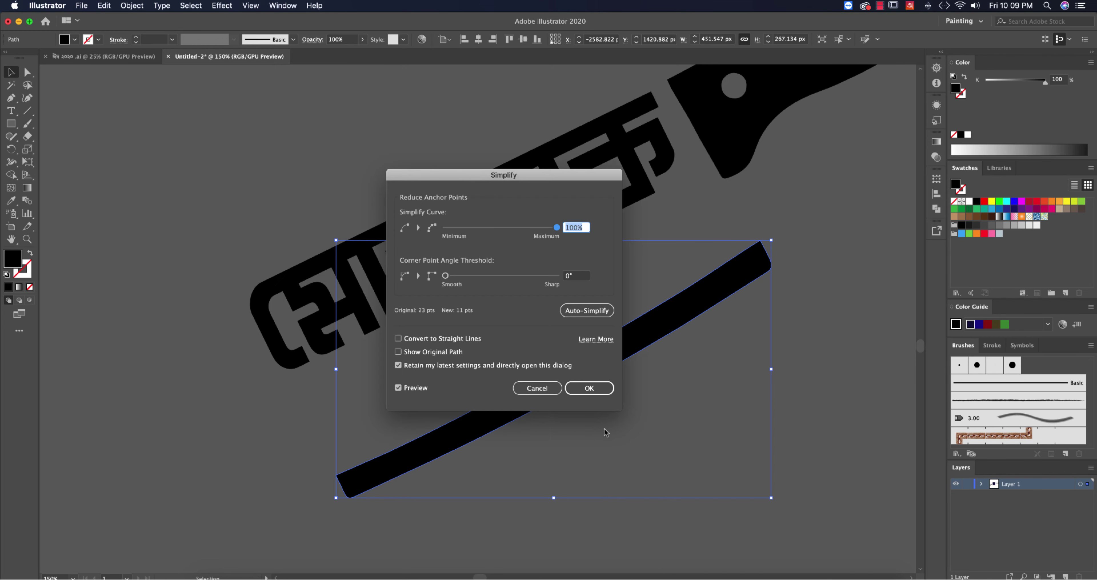
pyautogui.moveTo(446, 276); pyautogui.dragTo(683, 336)
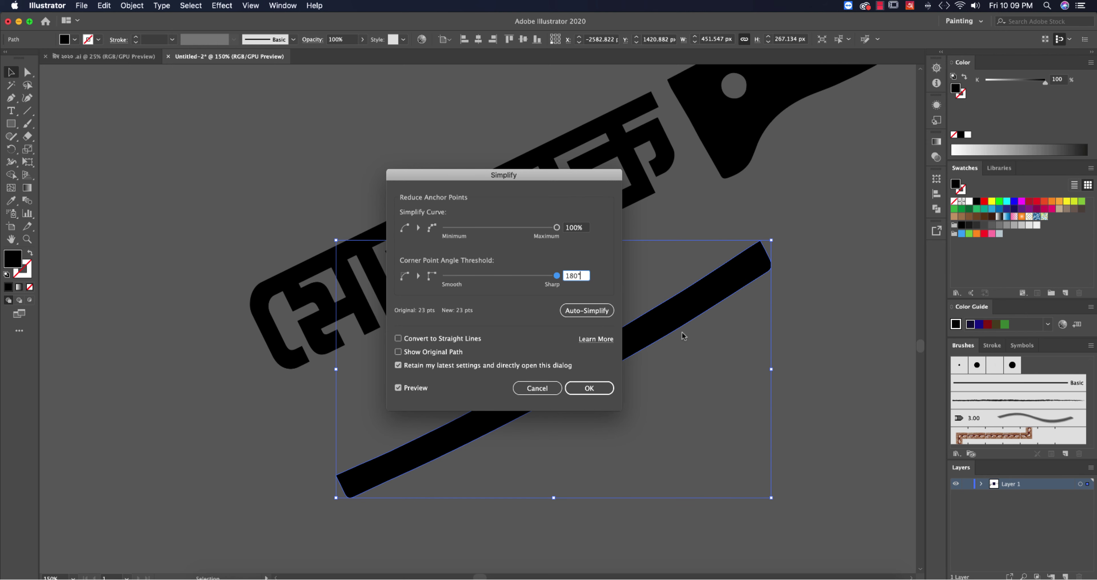
pyautogui.click(592, 389)
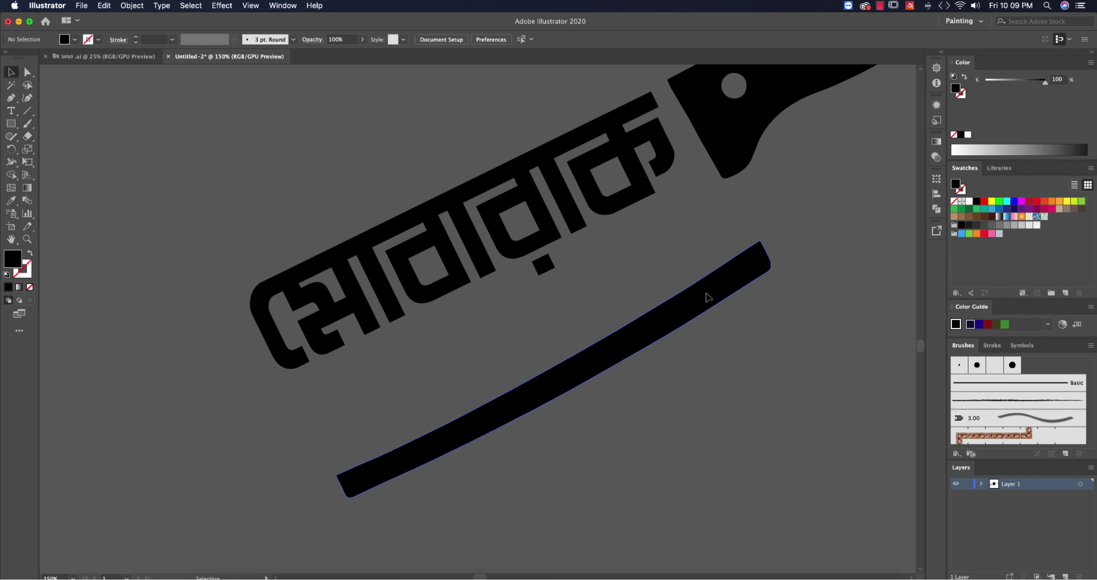
# Step: Inspect the simplified strip's anchor points with the Direct Selection tool
pyautogui.rightClick(684, 312)
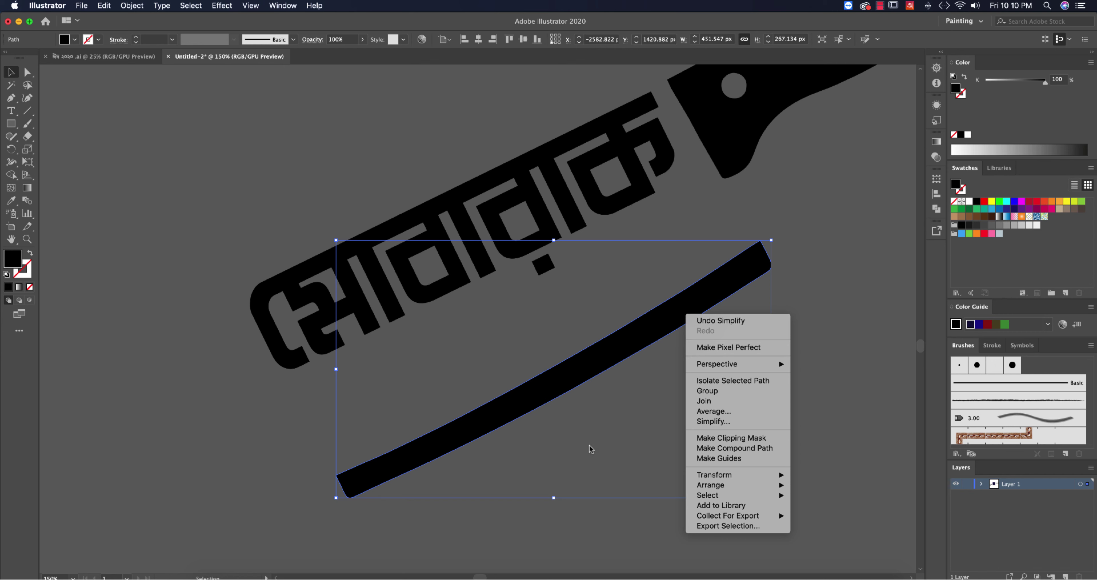
pyautogui.press('Escape')
pyautogui.press('a')
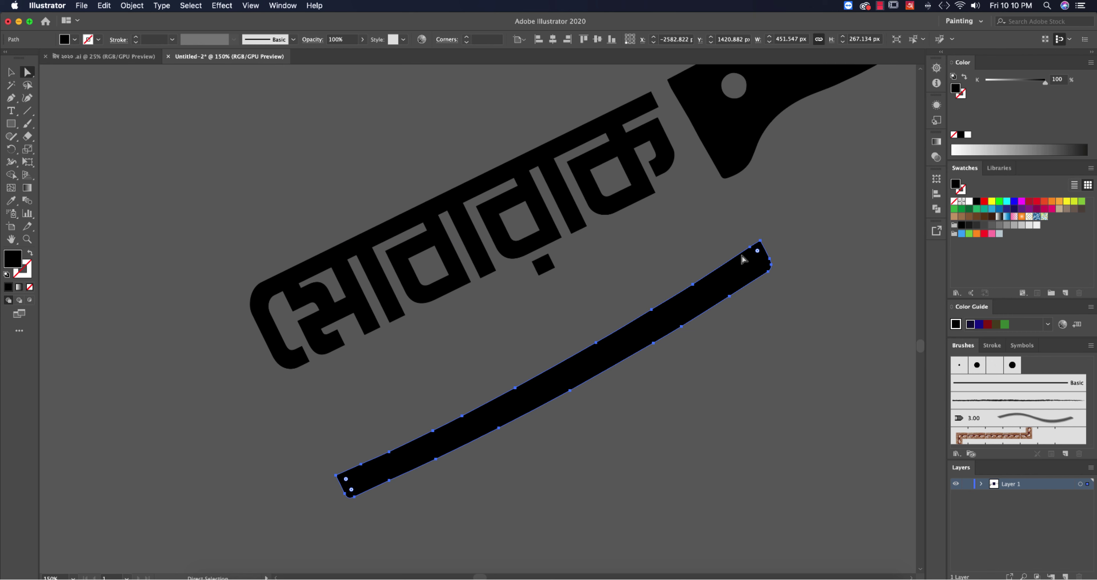
pyautogui.click(596, 342)
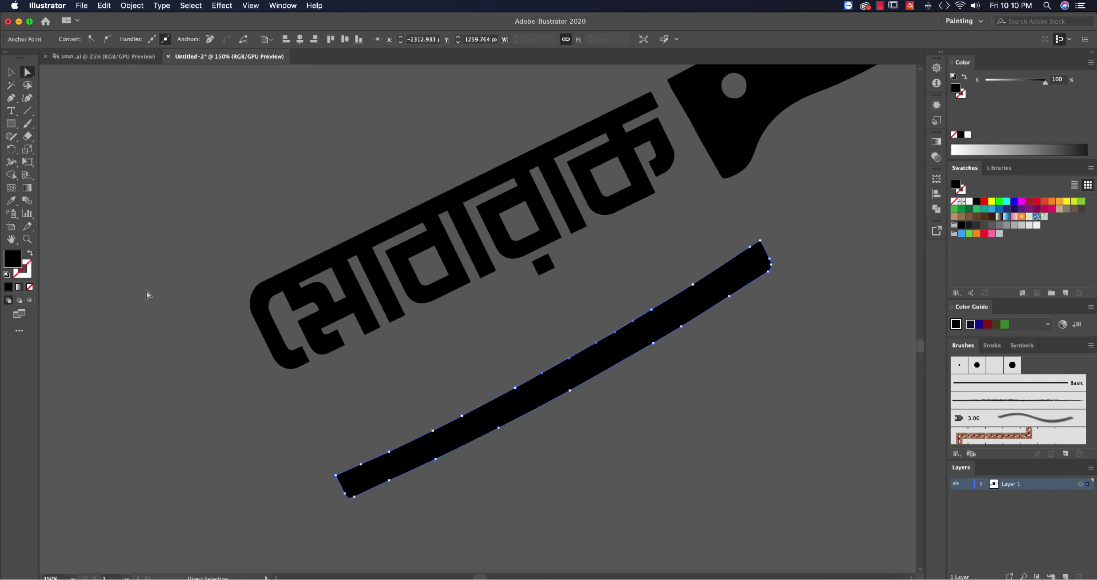
pyautogui.click(137, 210)
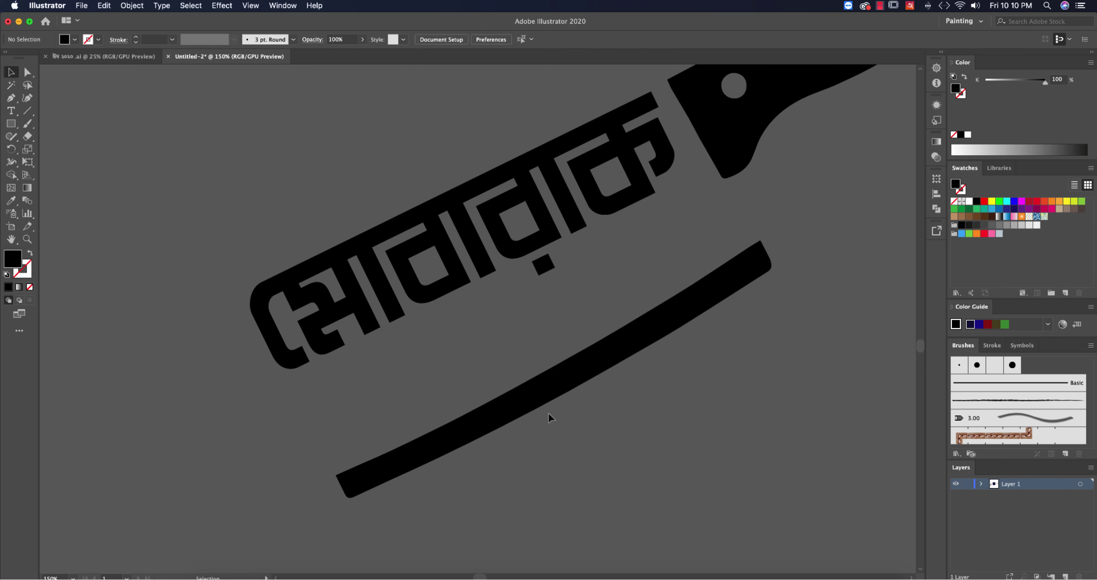
pyautogui.keyDown('alt'); pyautogui.scroll(-2, 548, 412); pyautogui.keyUp('alt')
pyautogui.keyDown('alt'); pyautogui.scroll(-2, 548, 412); pyautogui.keyUp('alt')
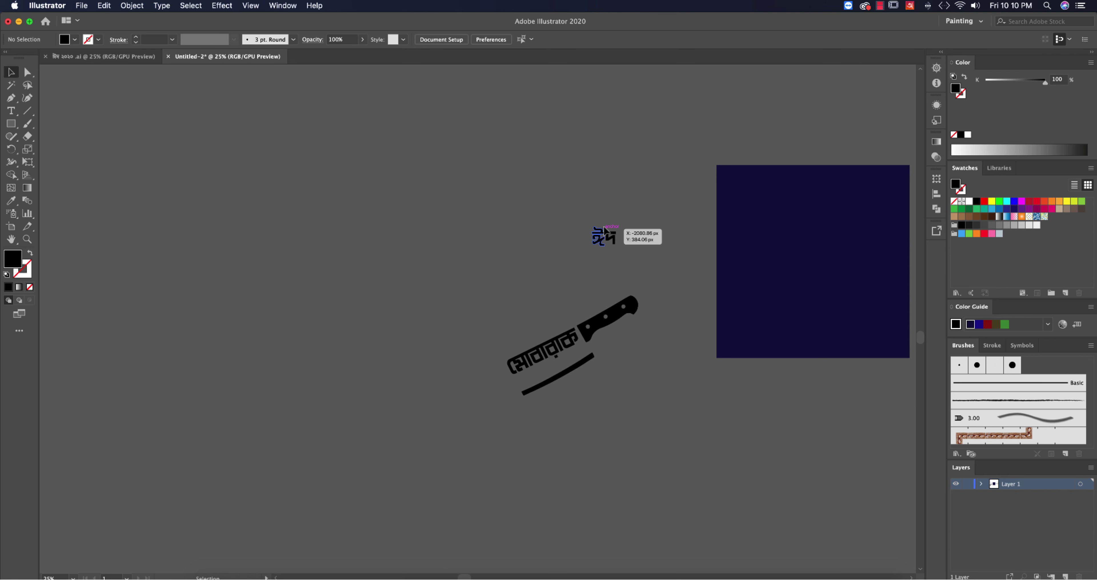
# Step: Place the taurus bull-head PNG, scale it to about 264 × 198 px, and move it beside ঈদ
pyautogui.keyDown('alt'); pyautogui.scroll(3, 603, 226); pyautogui.keyUp('alt')
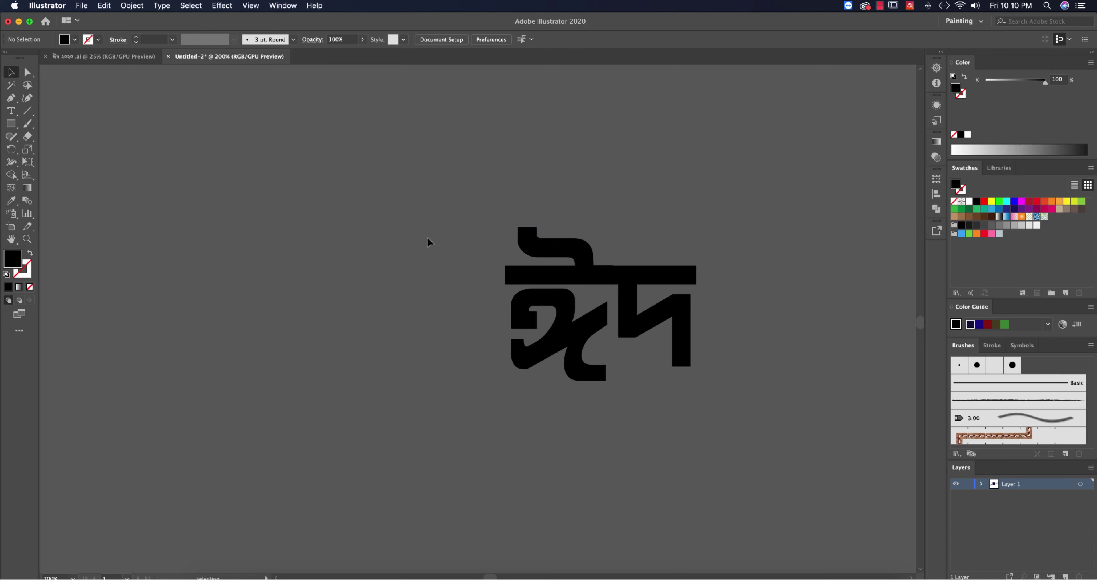
pyautogui.click(82, 5)
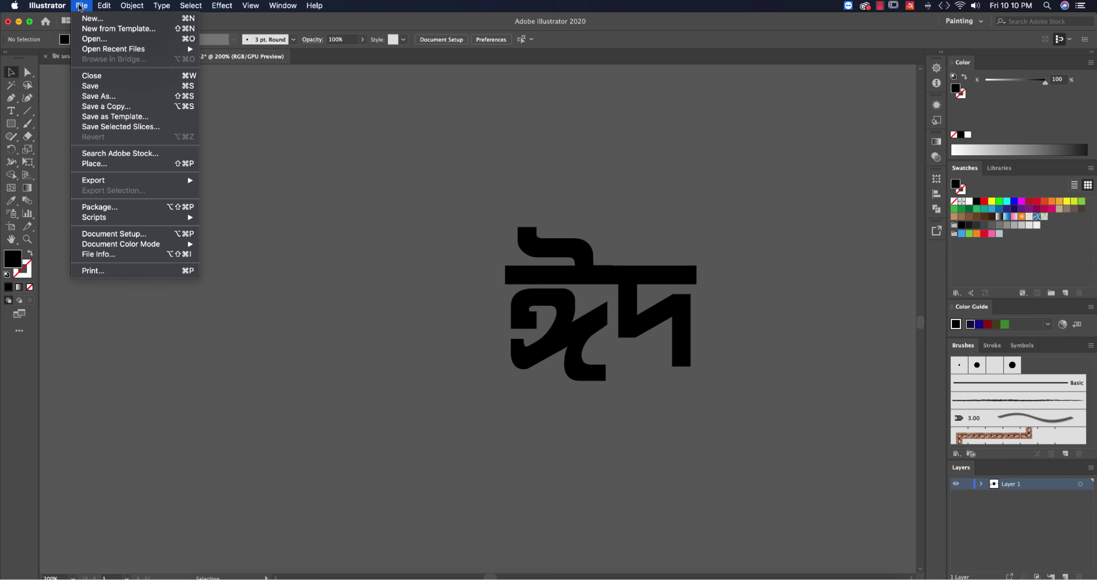
pyautogui.click(106, 164)
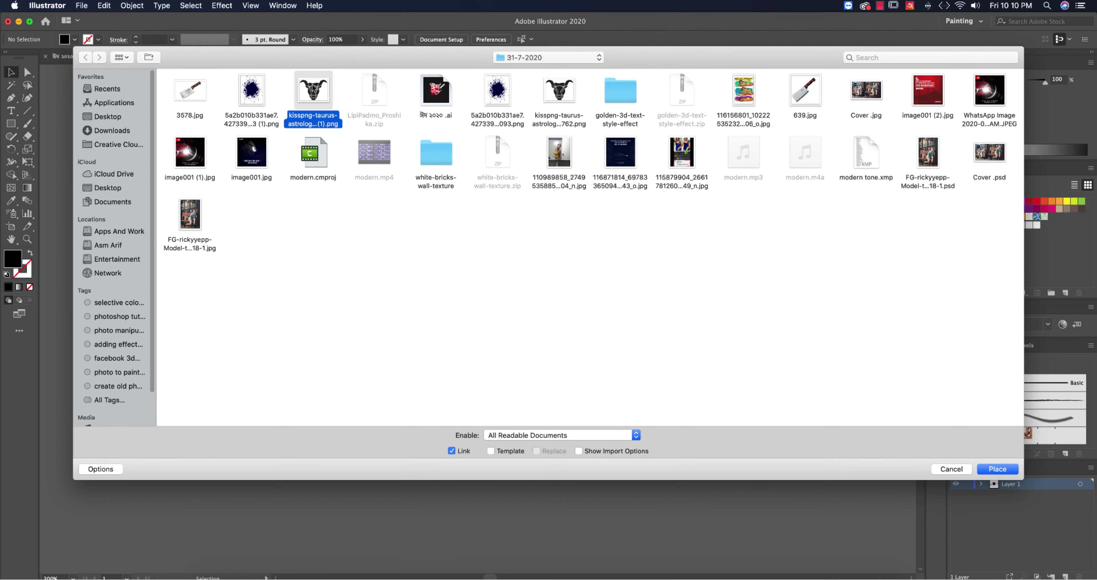
pyautogui.doubleClick(315, 92)
pyautogui.click(151, 141)
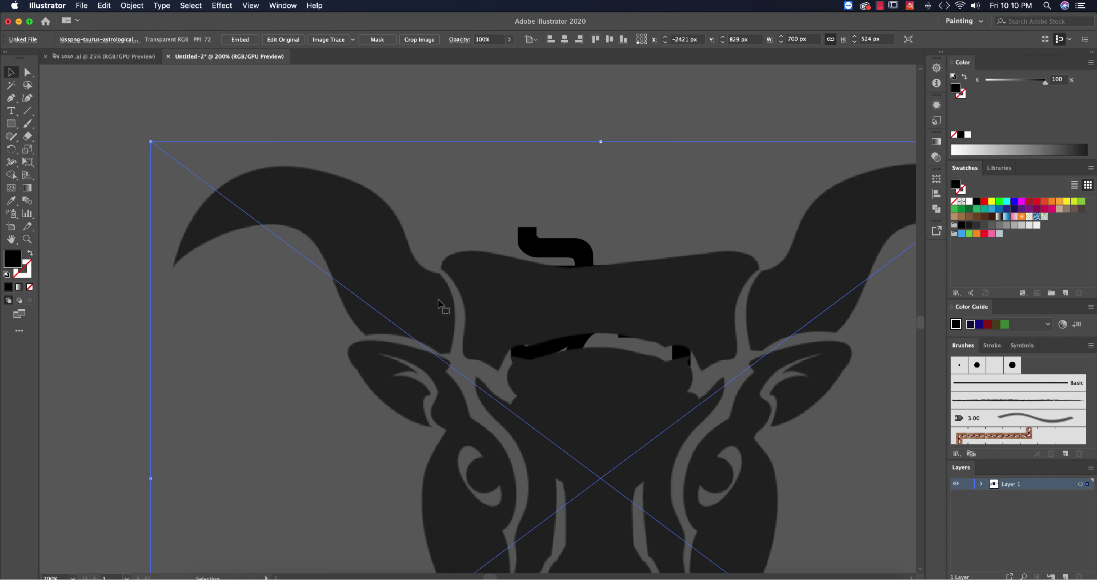
pyautogui.keyDown('alt'); pyautogui.scroll(-3, 313, 258); pyautogui.keyUp('alt')
pyautogui.moveTo(557, 443); pyautogui.dragTo(370, 303)
pyautogui.moveTo(339, 271); pyautogui.dragTo(228, 247)
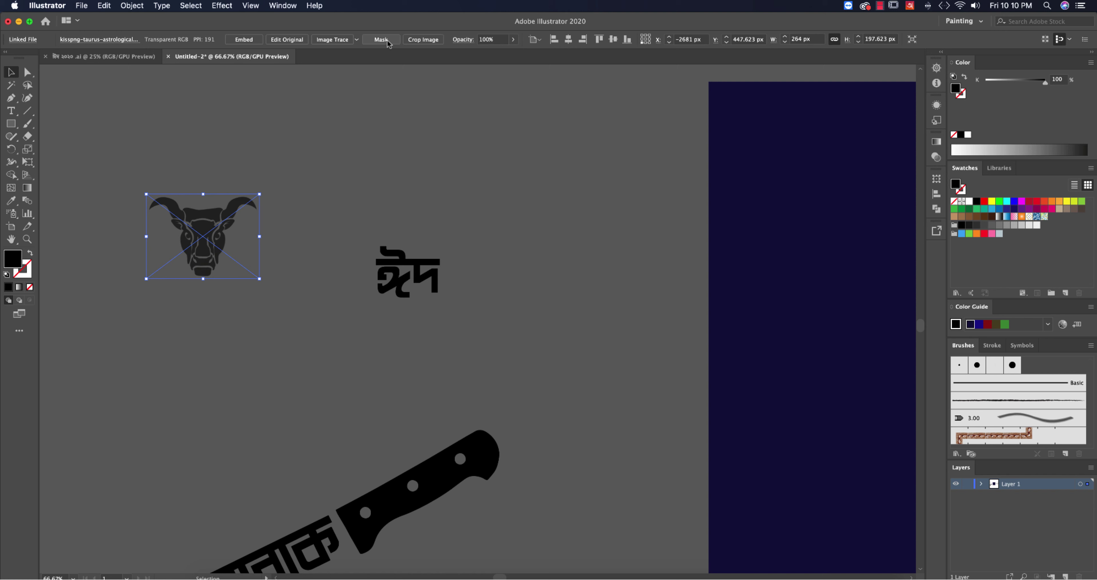
# Step: Image Trace and expand the bull, then delete its white background via Select > Same > Fill Color
pyautogui.click(332, 39)
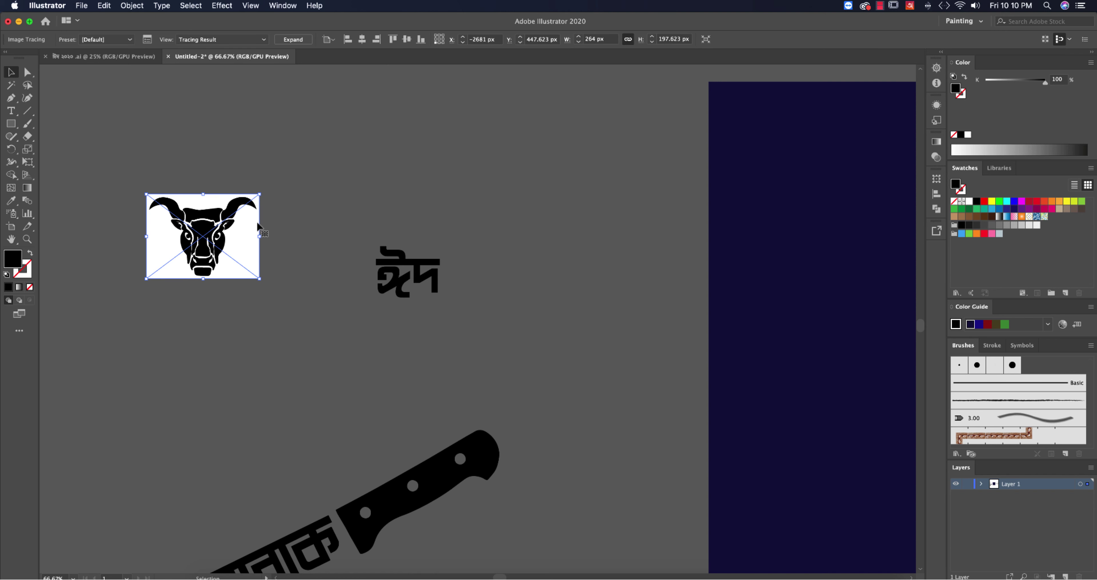
pyautogui.click(289, 40)
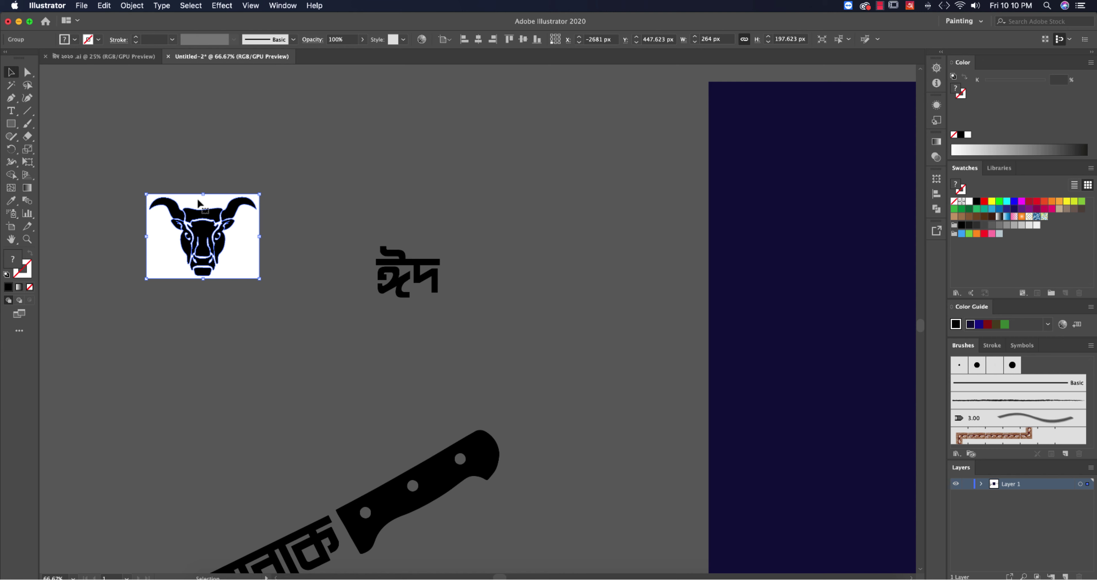
pyautogui.doubleClick(199, 203)
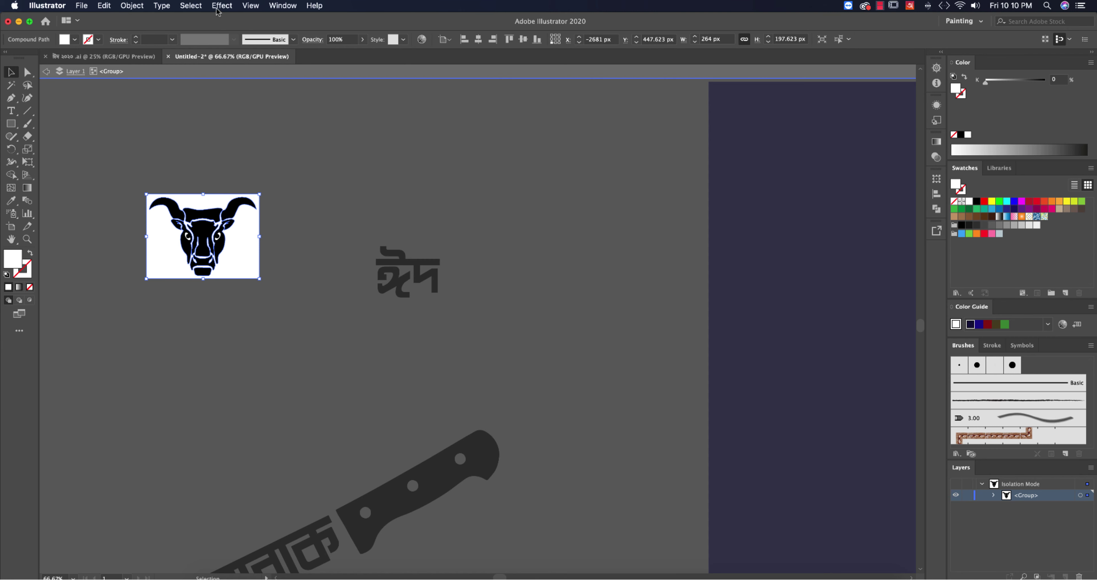
pyautogui.click(187, 6)
pyautogui.moveTo(196, 112)
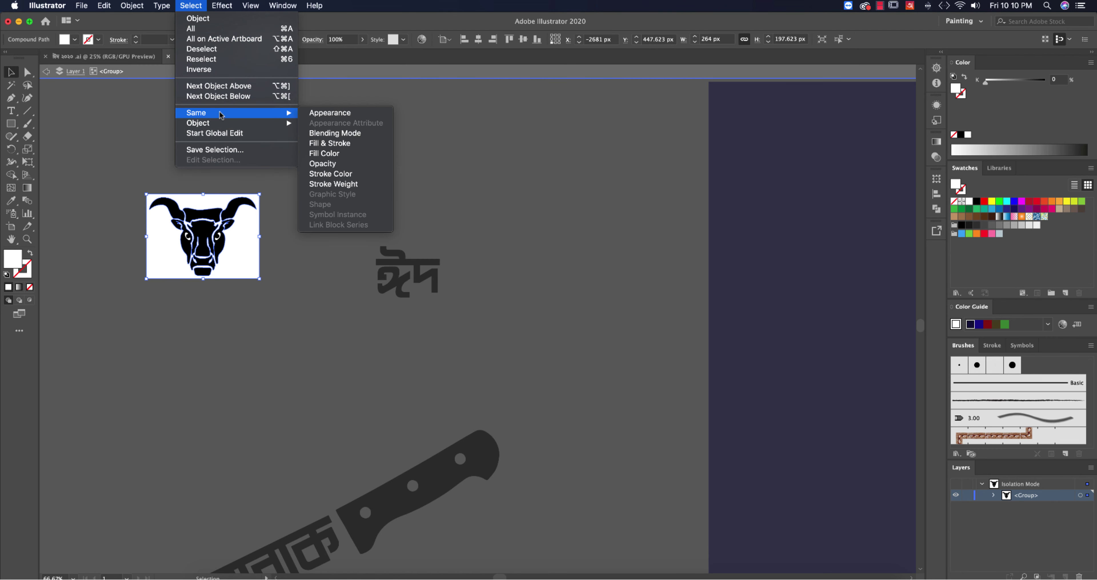
pyautogui.click(334, 153)
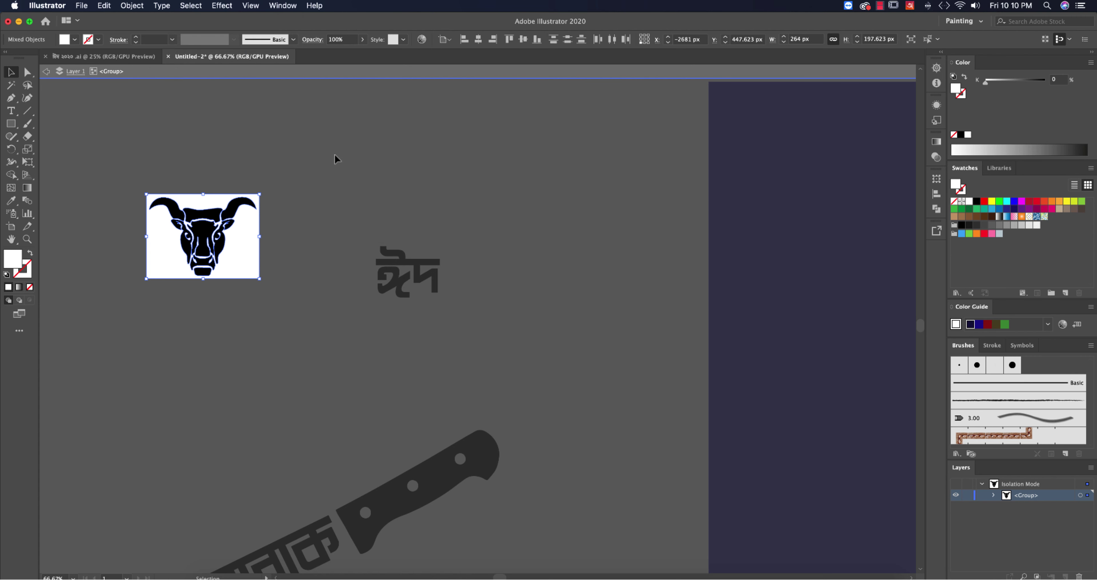
pyautogui.press('Delete')
pyautogui.doubleClick(306, 175)
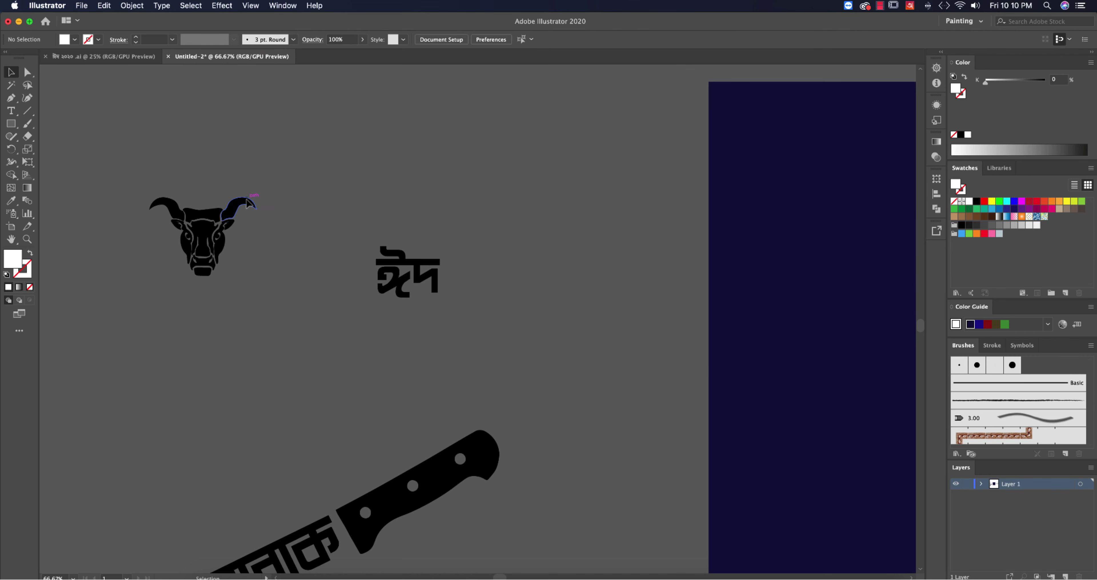
pyautogui.rightClick(248, 202)
# Step: Ungroup the bull and drag one horn onto the right end of ঈদ's top bar
pyautogui.click(280, 291)
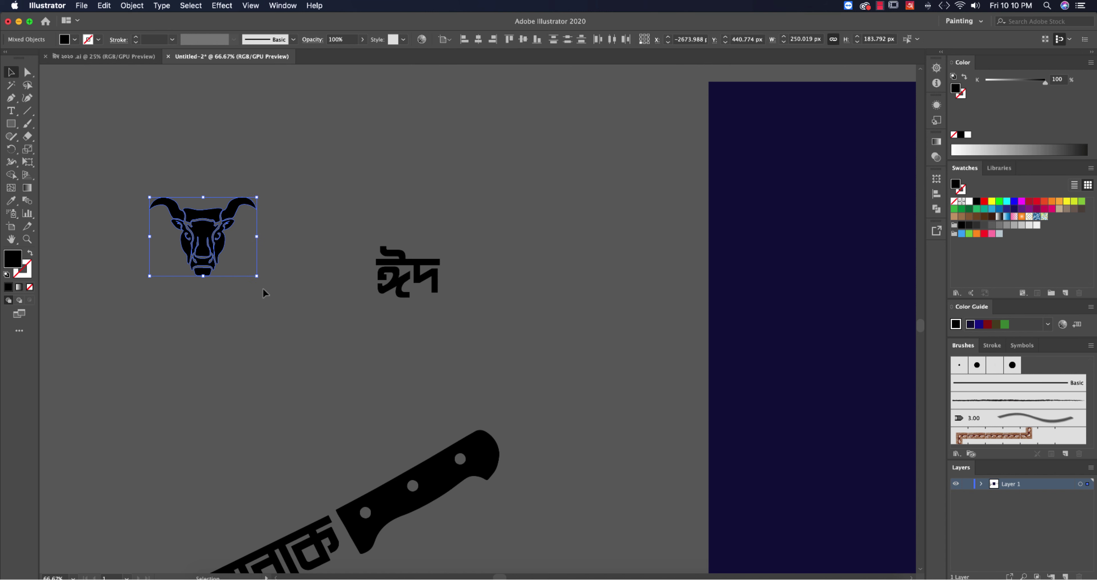
pyautogui.moveTo(253, 198); pyautogui.dragTo(418, 175)
pyautogui.press('super+equal')
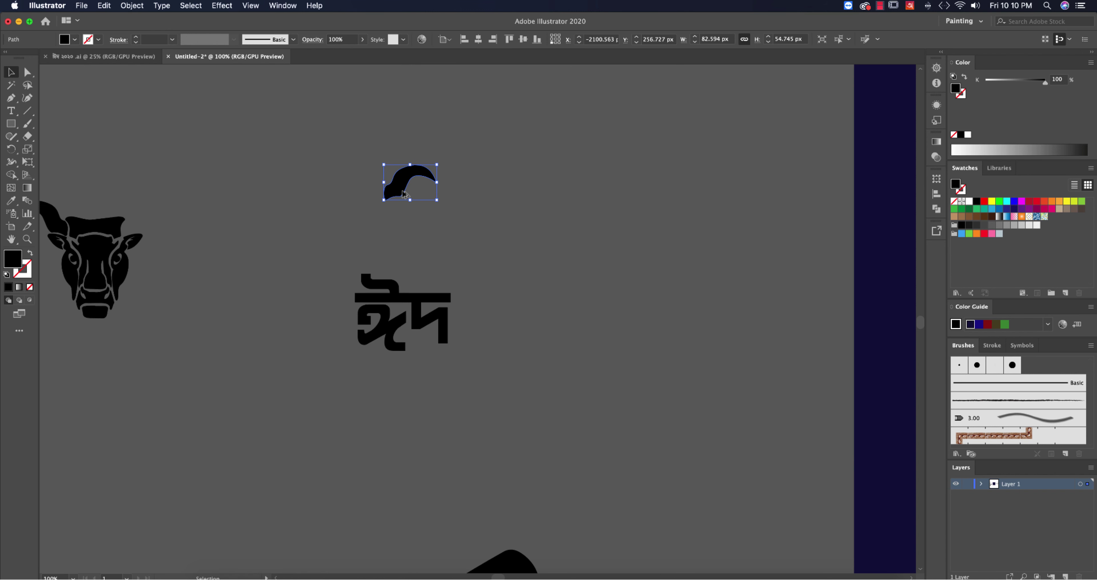
pyautogui.press('super+equal')
pyautogui.press('super+equal')
pyautogui.moveTo(401, 209)
pyautogui.mouseDown()
pyautogui.moveTo(489, 345)
pyautogui.moveTo(493, 403)
pyautogui.mouseUp()
pyautogui.click(590, 411)
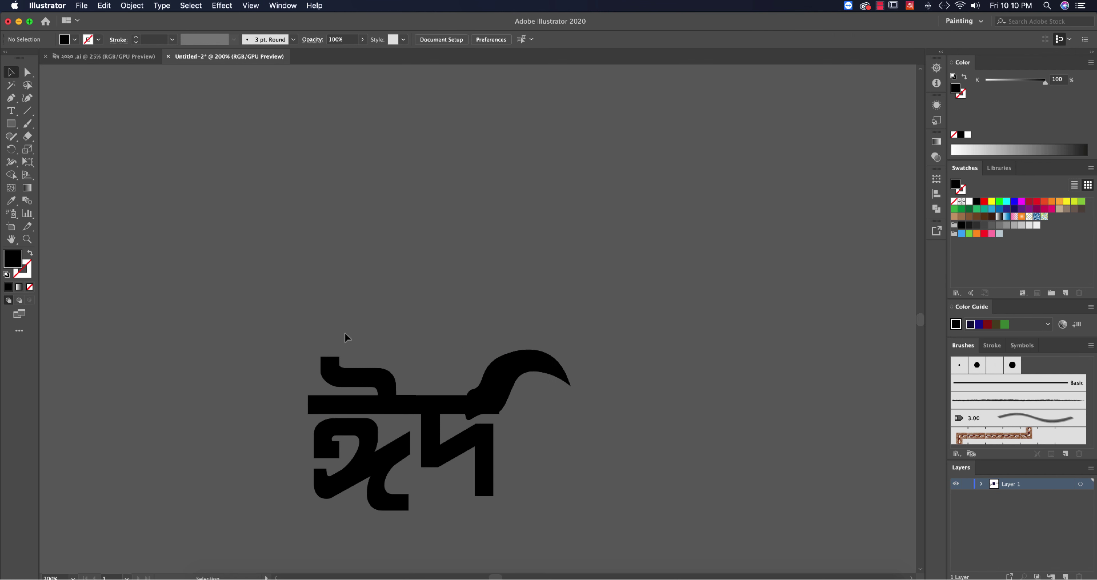
# Step: Undo the horn's accidental flip and bring up Transform > Reflect for it
pyautogui.click(493, 394)
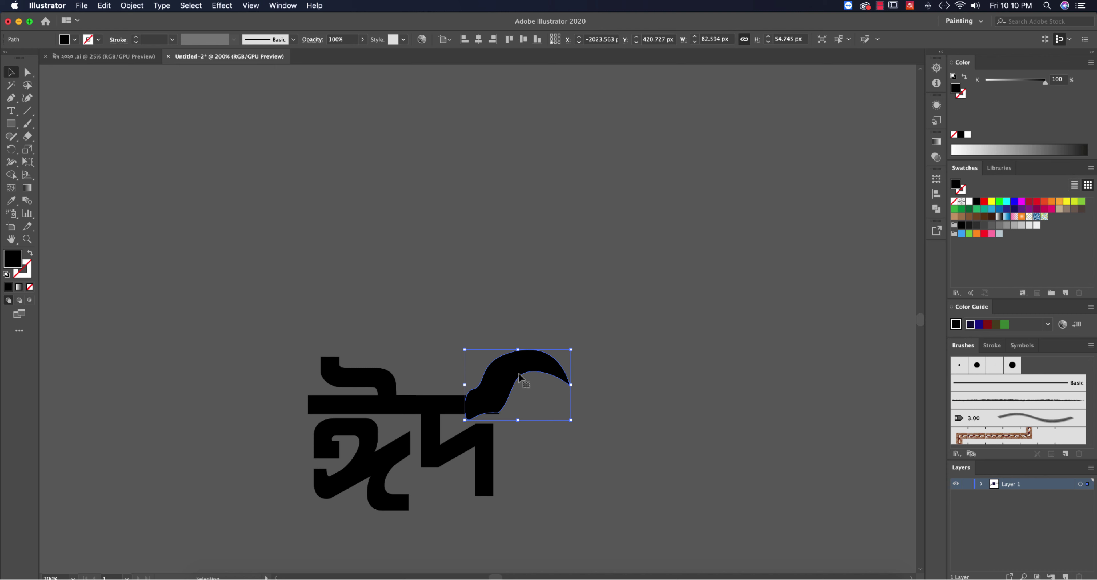
pyautogui.moveTo(577, 391); pyautogui.dragTo(339, 383)
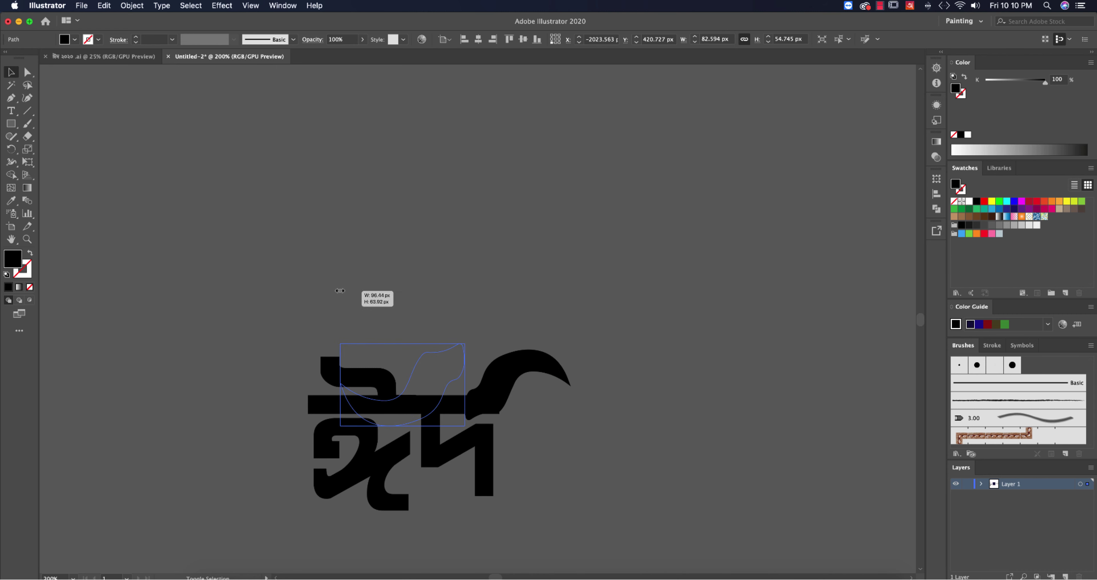
pyautogui.hotkey('ctrl', 'x')
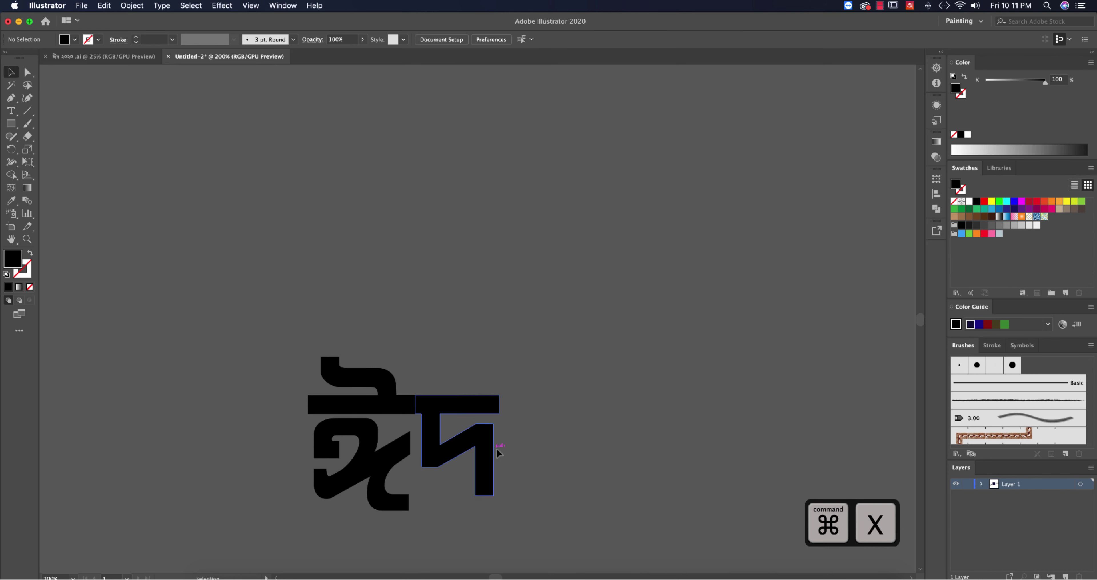
pyautogui.hotkey('ctrl', 'v')
pyautogui.hotkey('ctrl', 'z')
pyautogui.hotkey('ctrl', 'z')
pyautogui.hotkey('ctrl', 'z')
pyautogui.hotkey('ctrl', 'z')
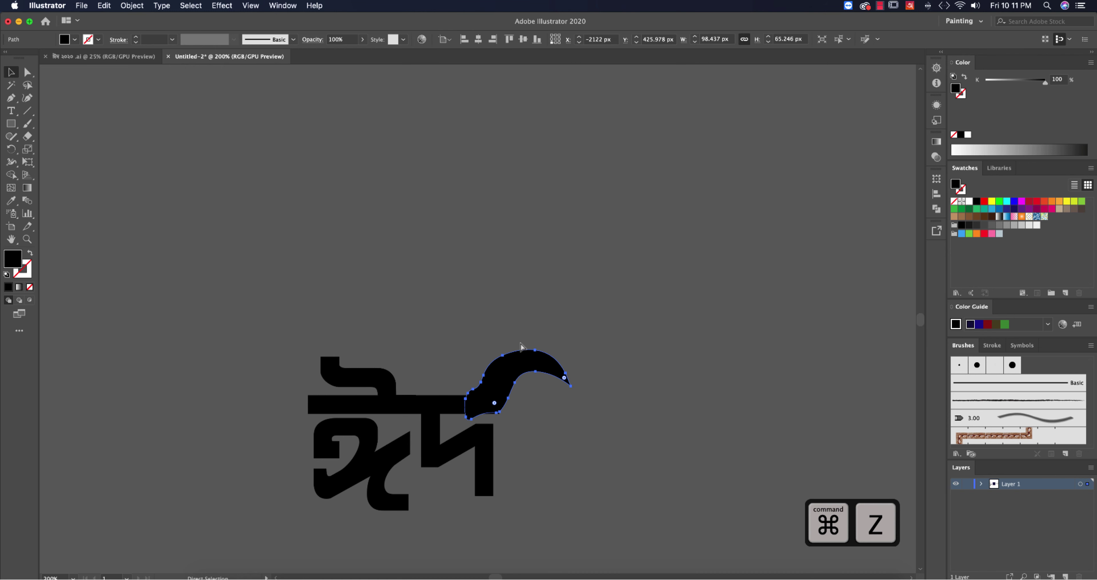
pyautogui.click(567, 394)
pyautogui.rightClick(553, 372)
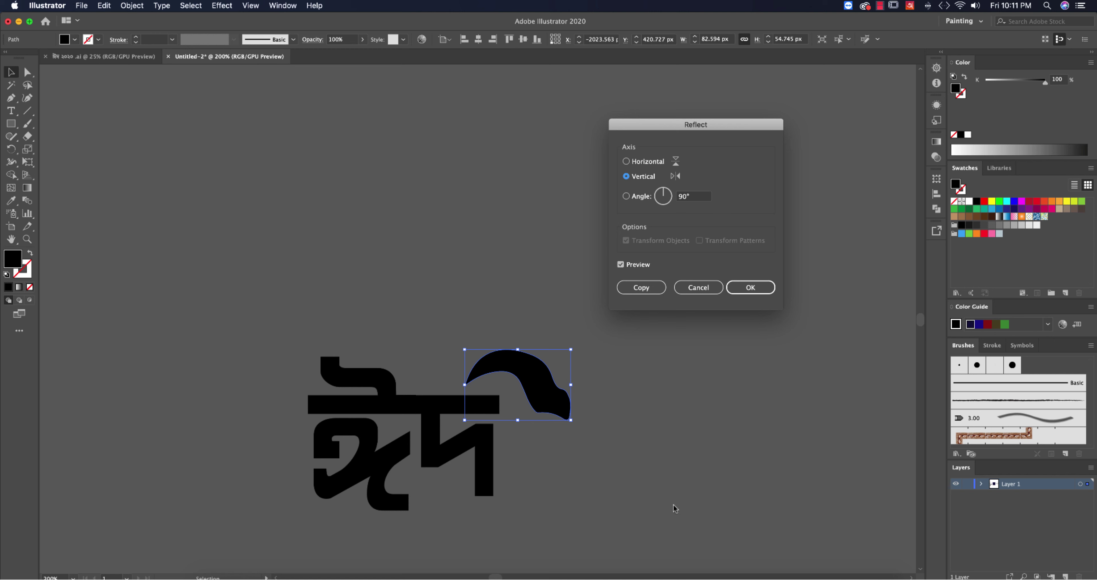
# Step: Reflect the horn, rotate it 90° upright and shrink it onto the bar's right end
pyautogui.click(638, 164)
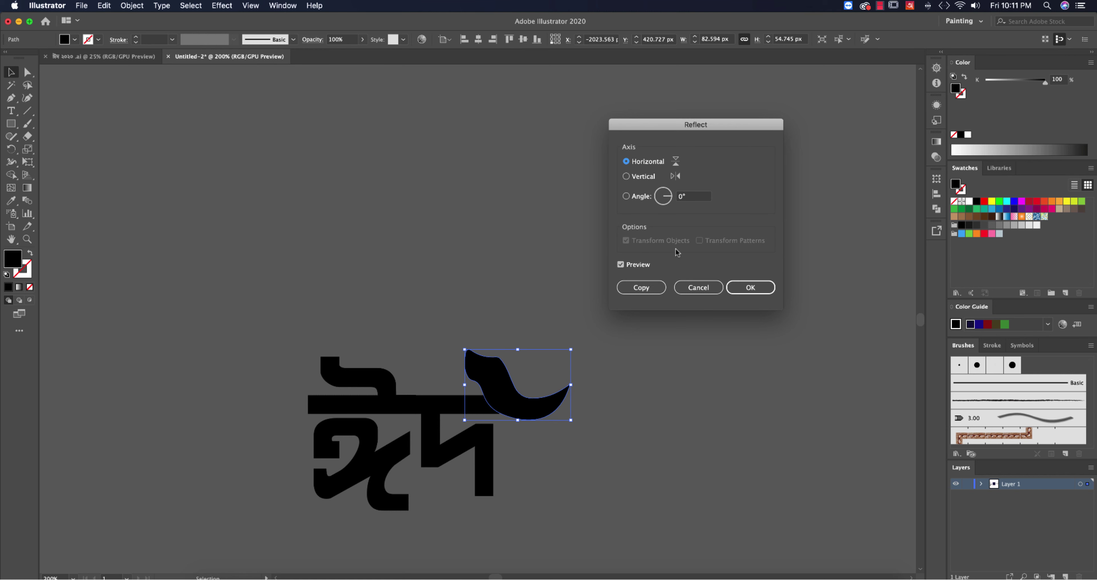
pyautogui.click(750, 288)
pyautogui.moveTo(583, 397); pyautogui.dragTo(586, 330)
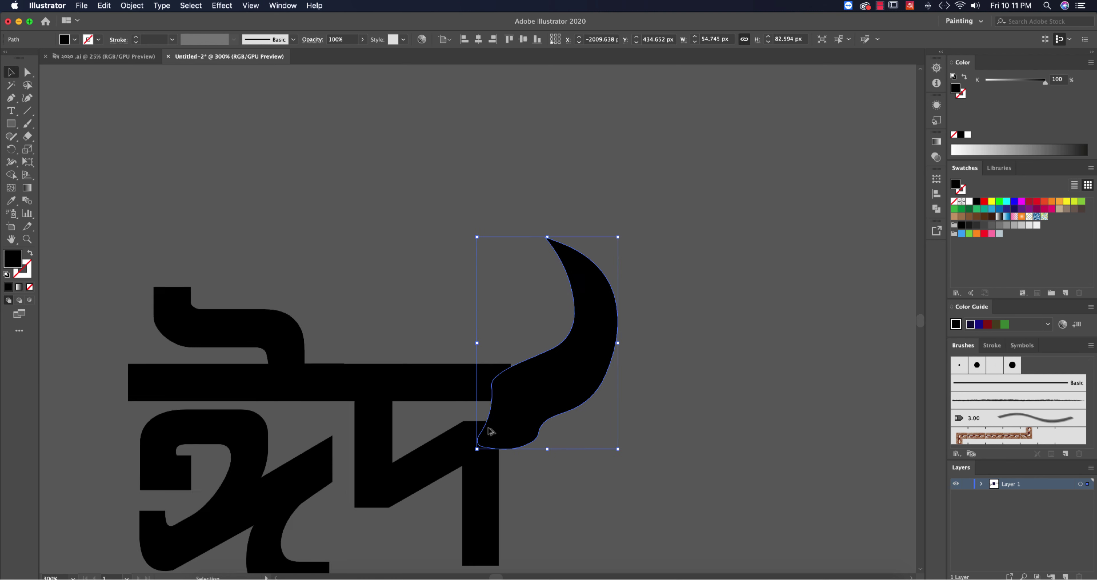
pyautogui.scroll(5, 480, 429)
pyautogui.moveTo(537, 422); pyautogui.dragTo(507, 332)
pyautogui.moveTo(428, 399)
pyautogui.mouseDown()
pyautogui.moveTo(478, 322)
pyautogui.moveTo(511, 344)
pyautogui.moveTo(463, 352)
pyautogui.mouseUp()
pyautogui.scroll(1, 596, 368)
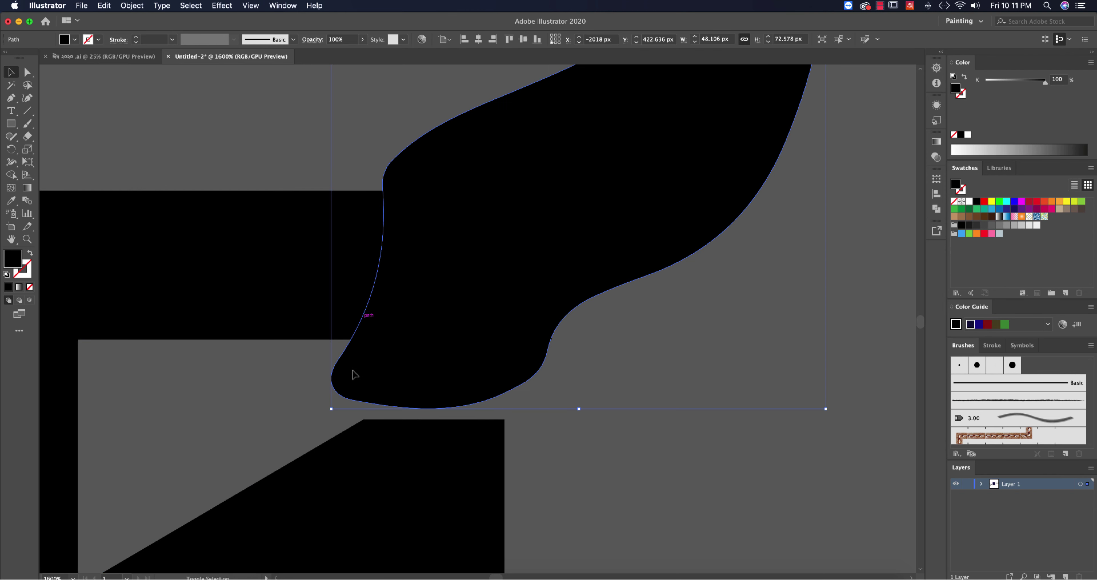
pyautogui.moveTo(328, 410); pyautogui.dragTo(429, 311)
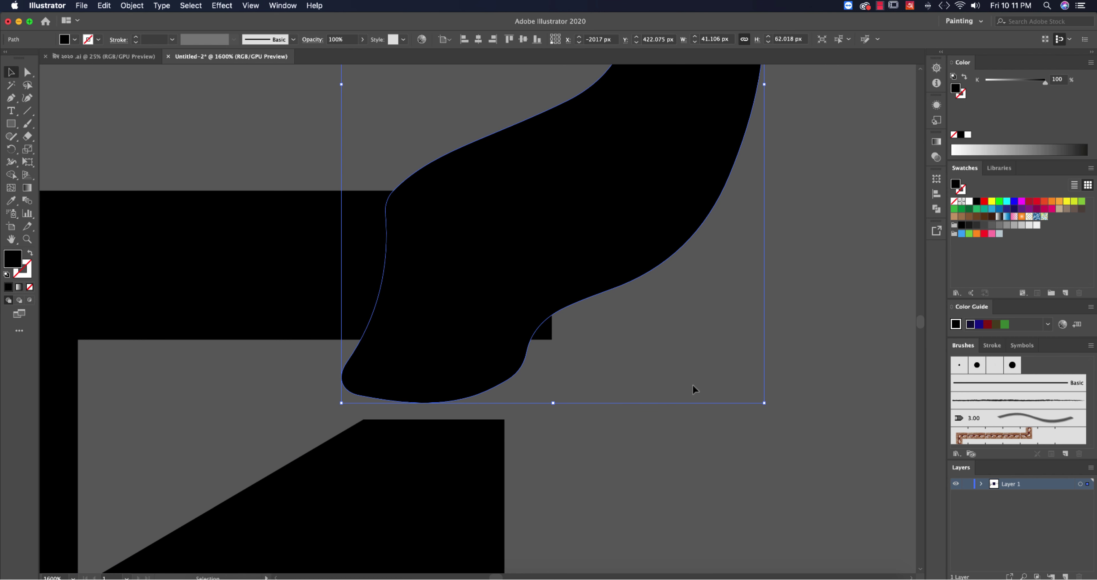
pyautogui.scroll(-10, 599, 373)
# Step: Copy the horn to the bar's left end and reflect the copy horizontally
pyautogui.moveTo(604, 356); pyautogui.dragTo(423, 361)
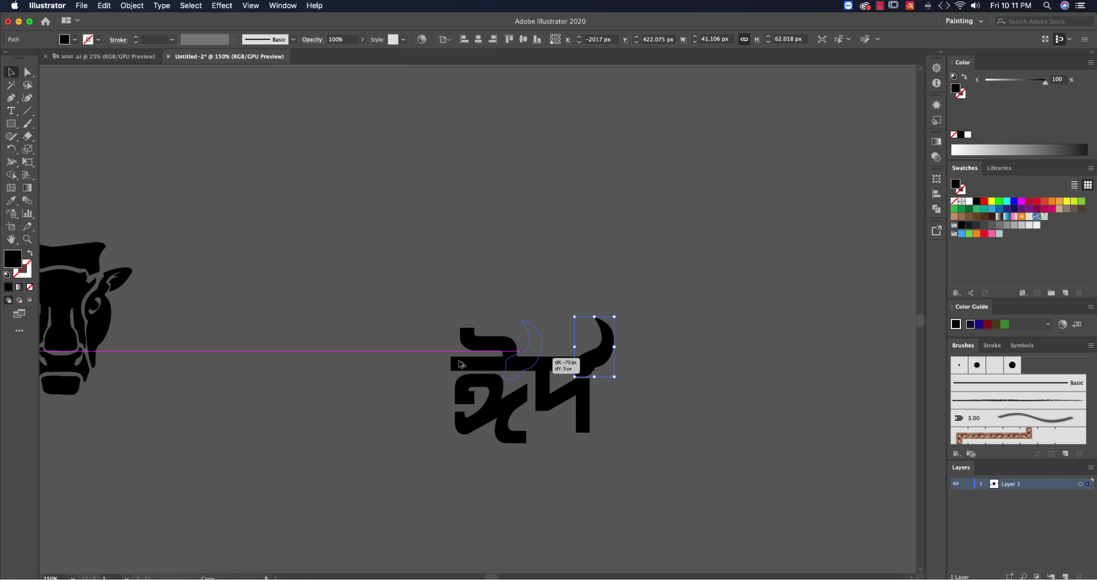
pyautogui.rightClick(424, 361)
pyautogui.moveTo(469, 521)
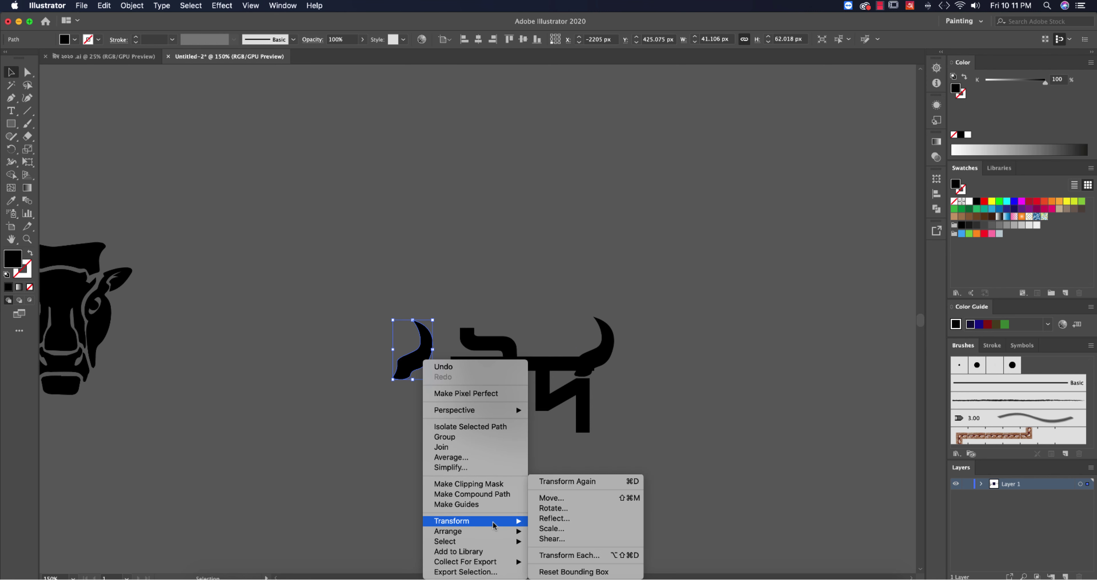
pyautogui.click(532, 521)
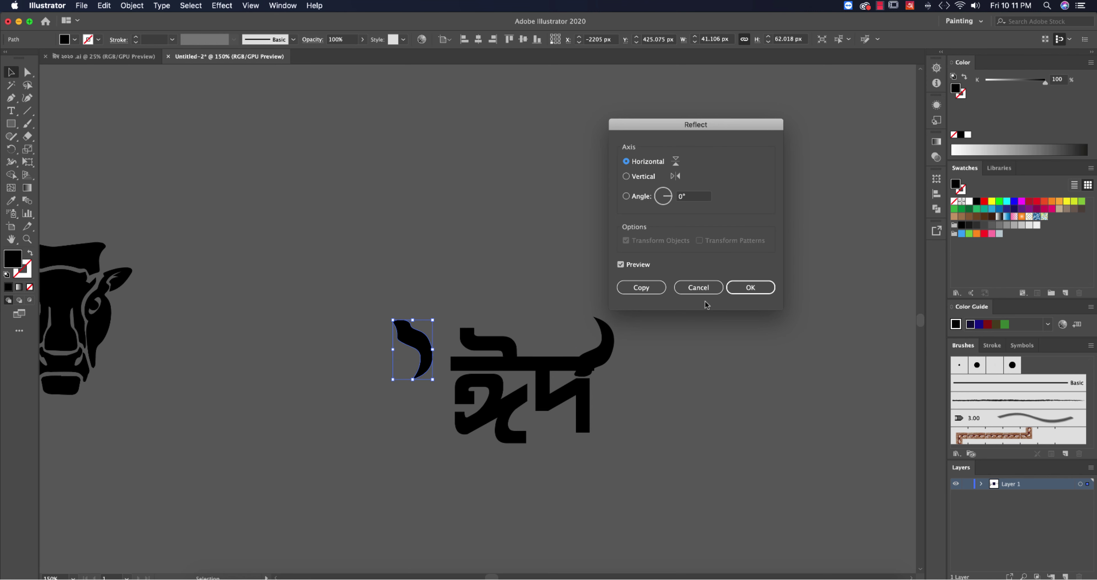
pyautogui.click(626, 176)
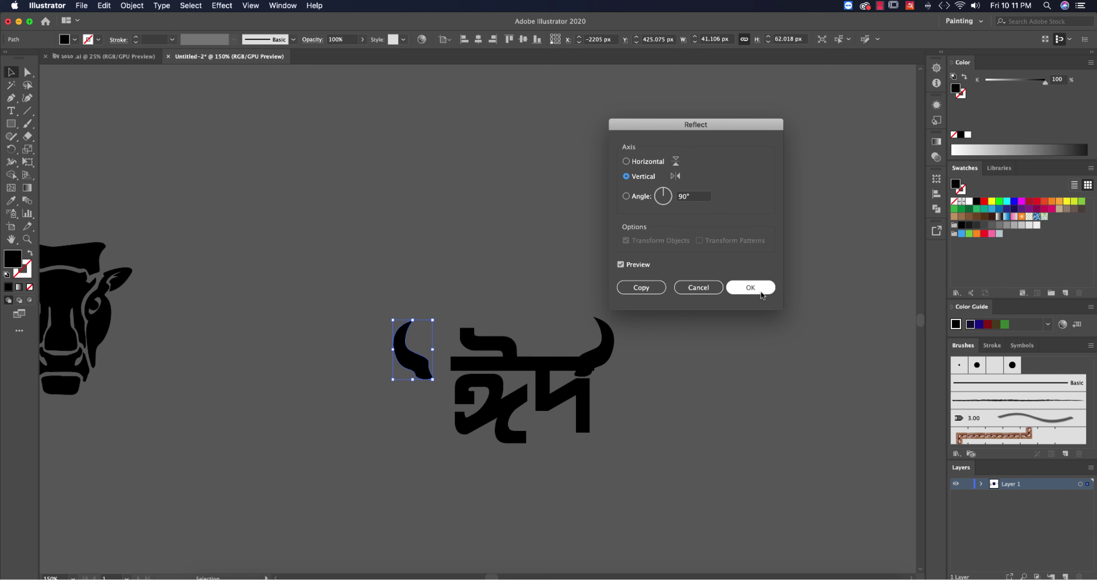
pyautogui.click(751, 287)
pyautogui.click(694, 392)
pyautogui.scroll(5, 485, 364)
pyautogui.moveTo(295, 387)
pyautogui.mouseDown()
pyautogui.moveTo(372, 379)
pyautogui.moveTo(357, 380)
pyautogui.mouseUp()
pyautogui.keyDown('shift'); pyautogui.click(790, 343); pyautogui.keyUp('shift')
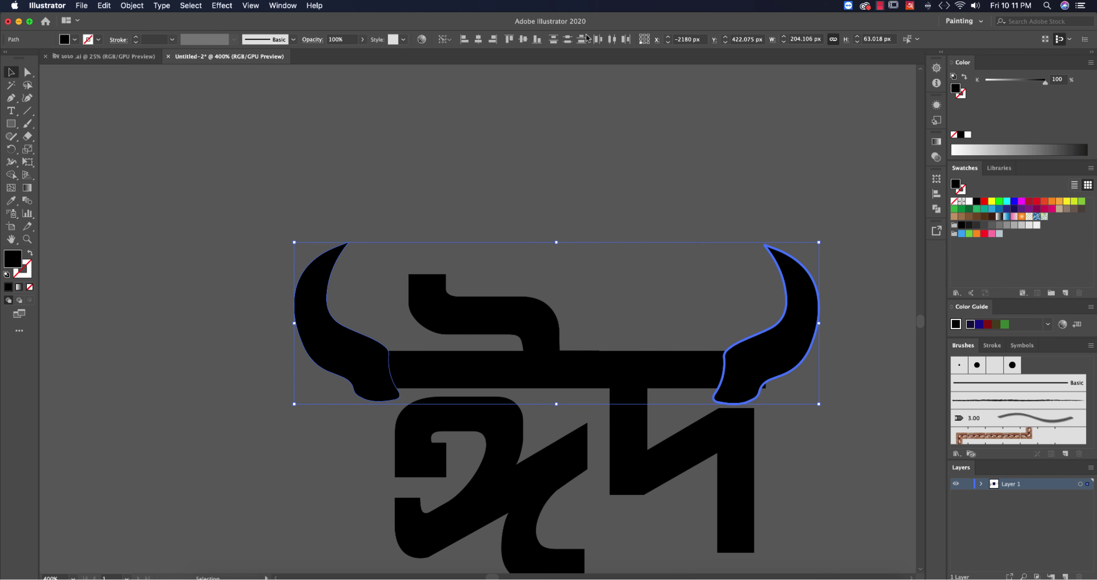
# Step: Bottom-align the left horn with the right horn and nudge it into place on the bar
pyautogui.click(538, 40)
pyautogui.click(842, 388)
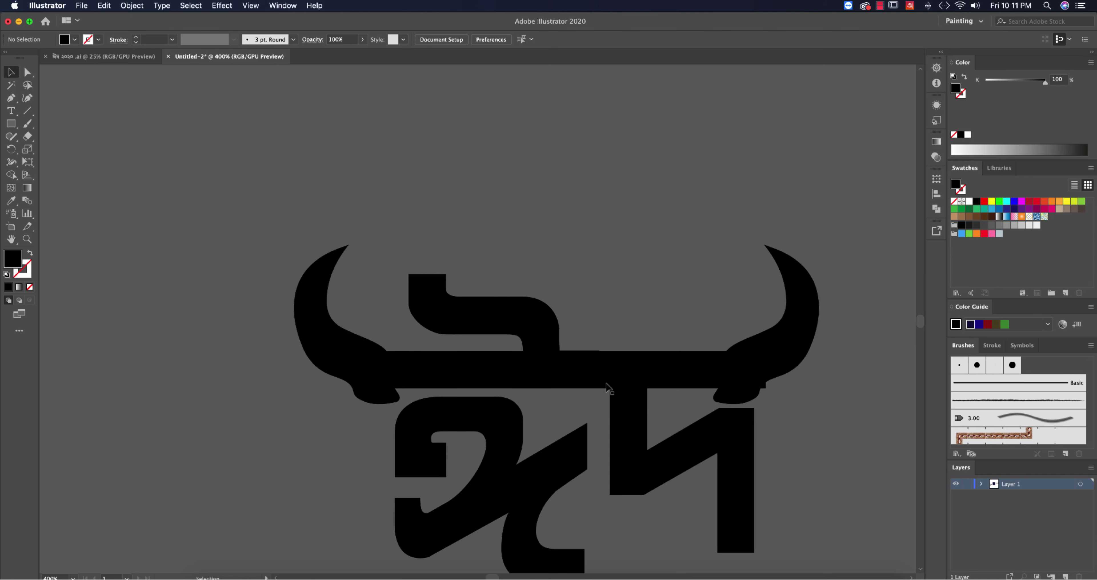
pyautogui.moveTo(761, 385); pyautogui.dragTo(800, 390)
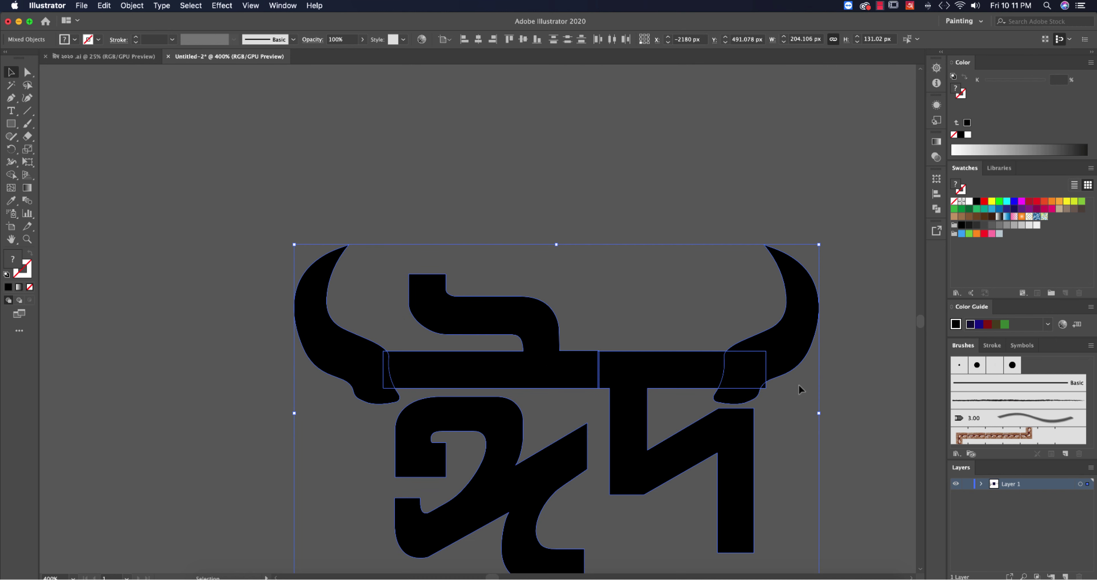
pyautogui.click(372, 430)
pyautogui.moveTo(359, 391); pyautogui.dragTo(378, 391)
pyautogui.moveTo(220, 361); pyautogui.dragTo(815, 378)
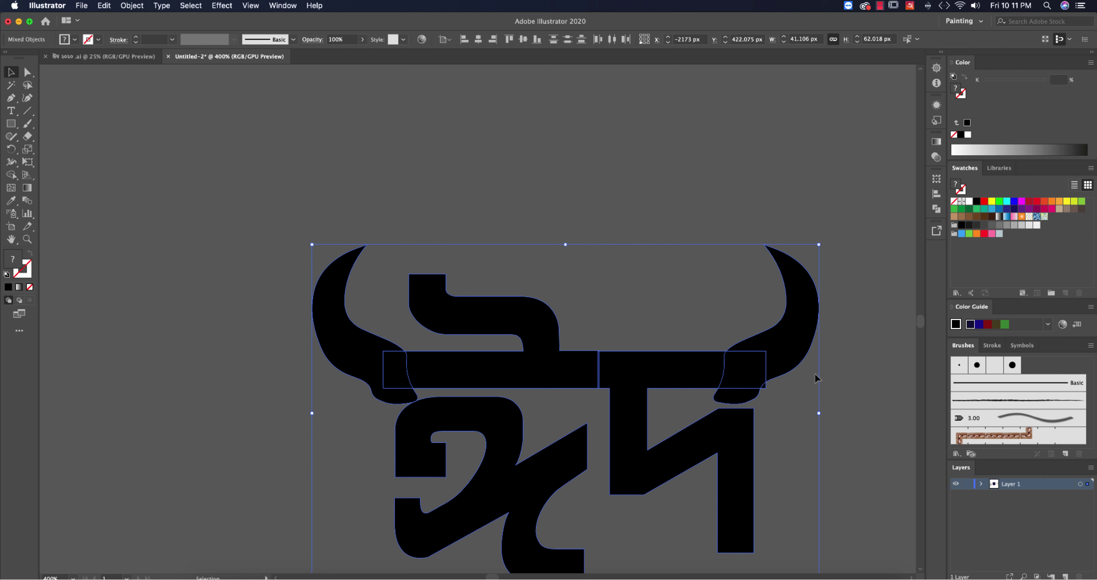
pyautogui.click(323, 398)
pyautogui.moveTo(369, 365); pyautogui.dragTo(382, 362)
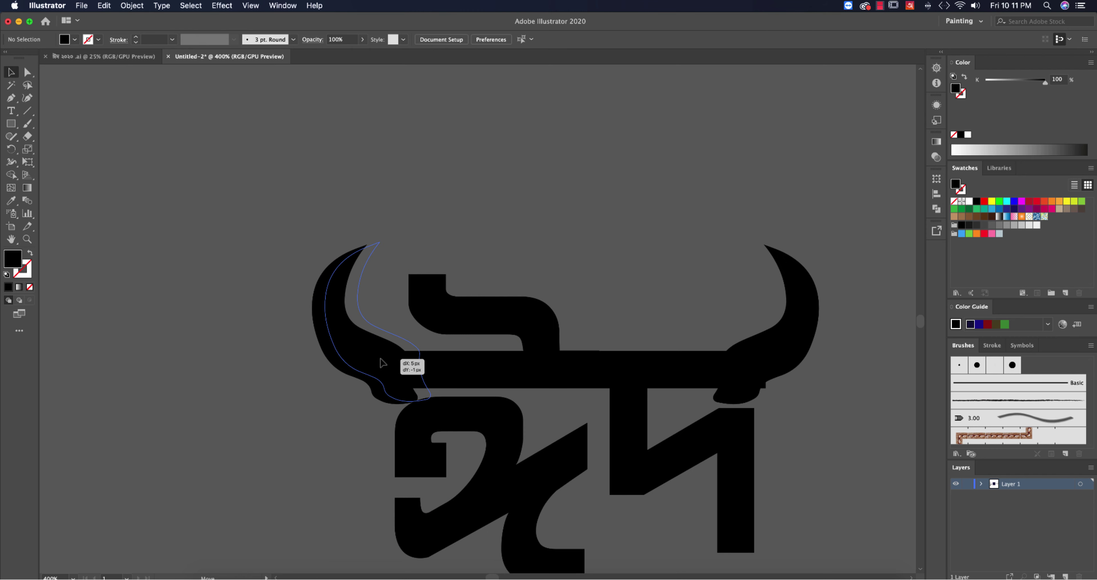
# Step: Fuse both horns, the top bar and the ঈদ letters into one shape with Shape Builder
pyautogui.press('super+a')
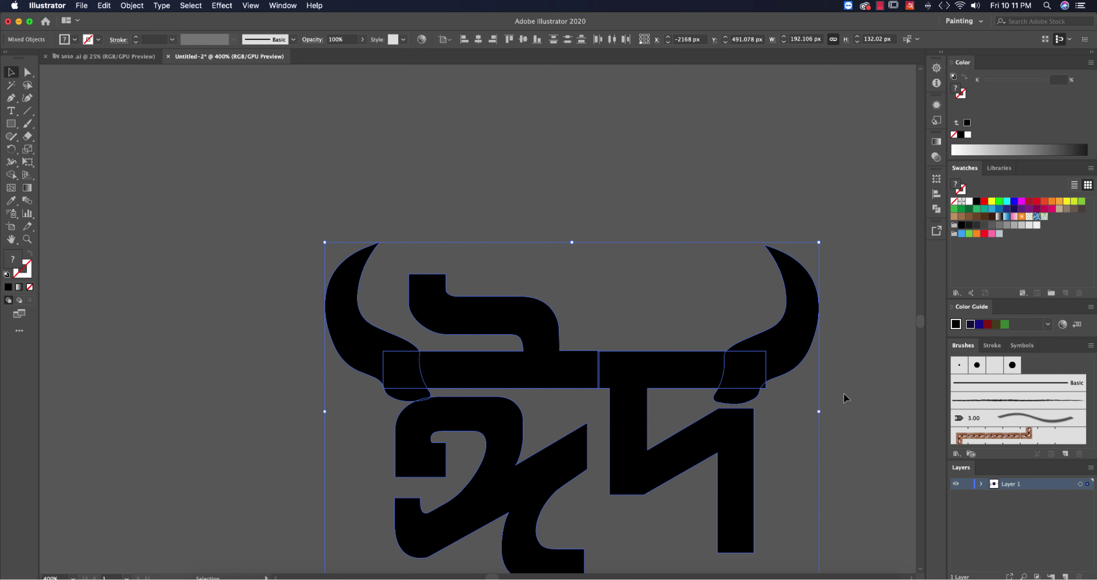
pyautogui.hotkey('shift', 'm')
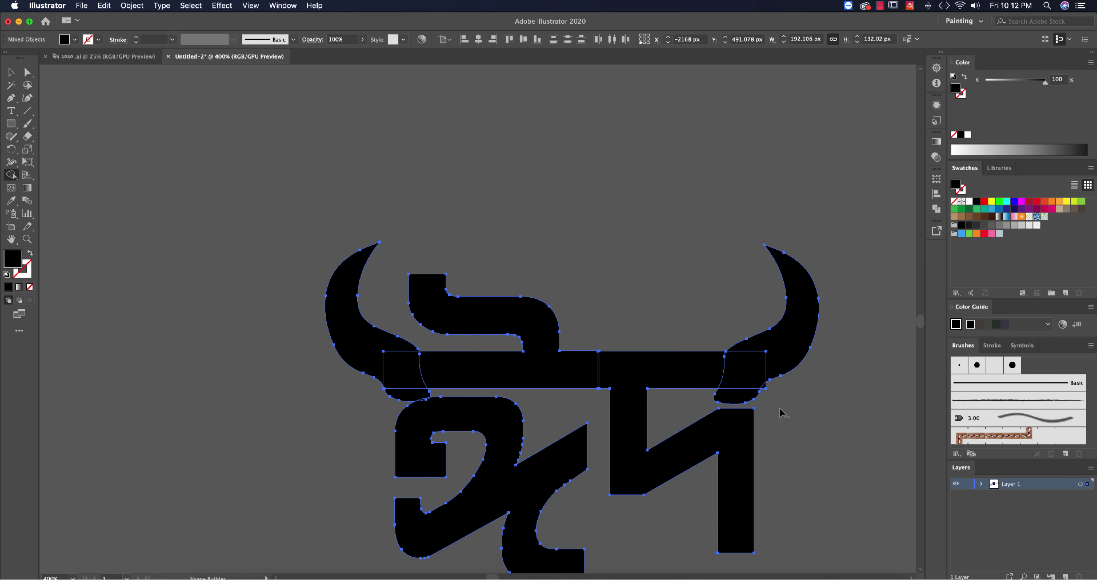
pyautogui.keyDown('alt'); pyautogui.click(741, 404); pyautogui.keyUp('alt')
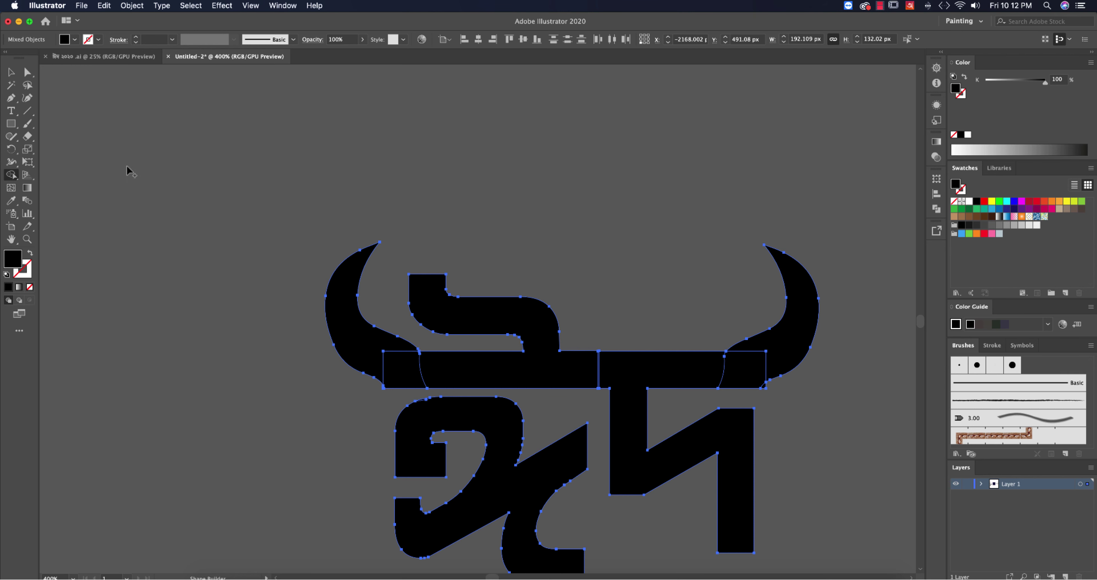
pyautogui.moveTo(380, 364); pyautogui.dragTo(616, 373)
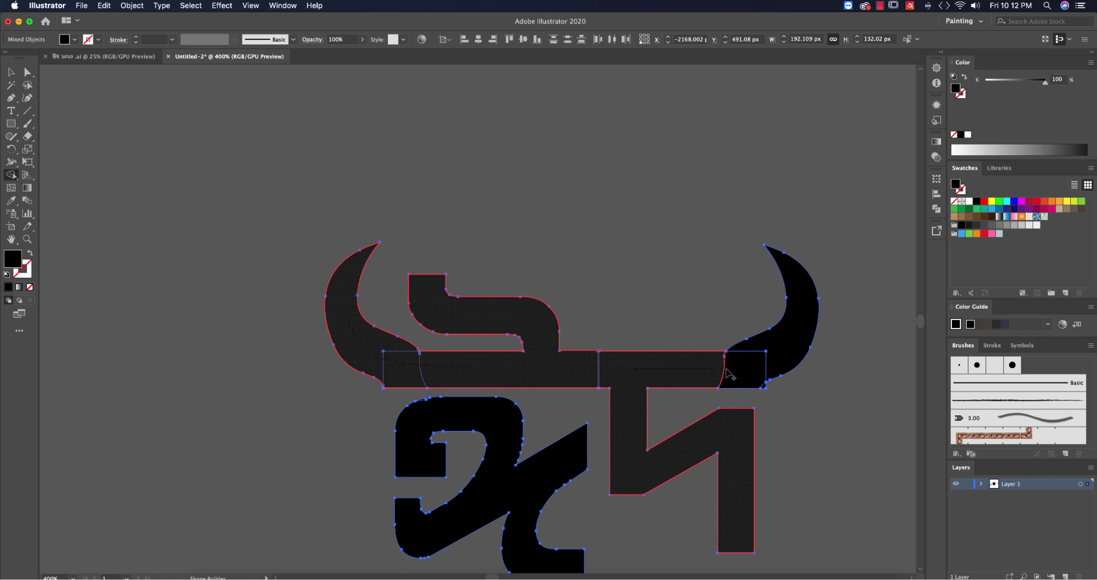
pyautogui.moveTo(731, 374); pyautogui.dragTo(787, 340)
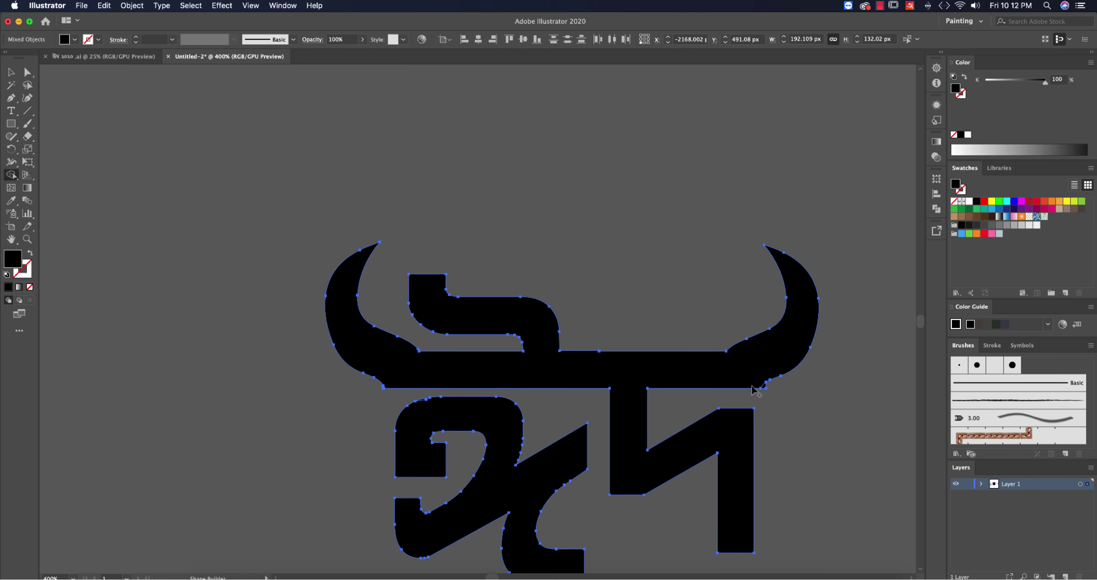
pyautogui.click(12, 72)
pyautogui.click(194, 281)
# Step: Group the merged horned ঈদ lettering and give it a white fill
pyautogui.scroll(-4, 619, 377)
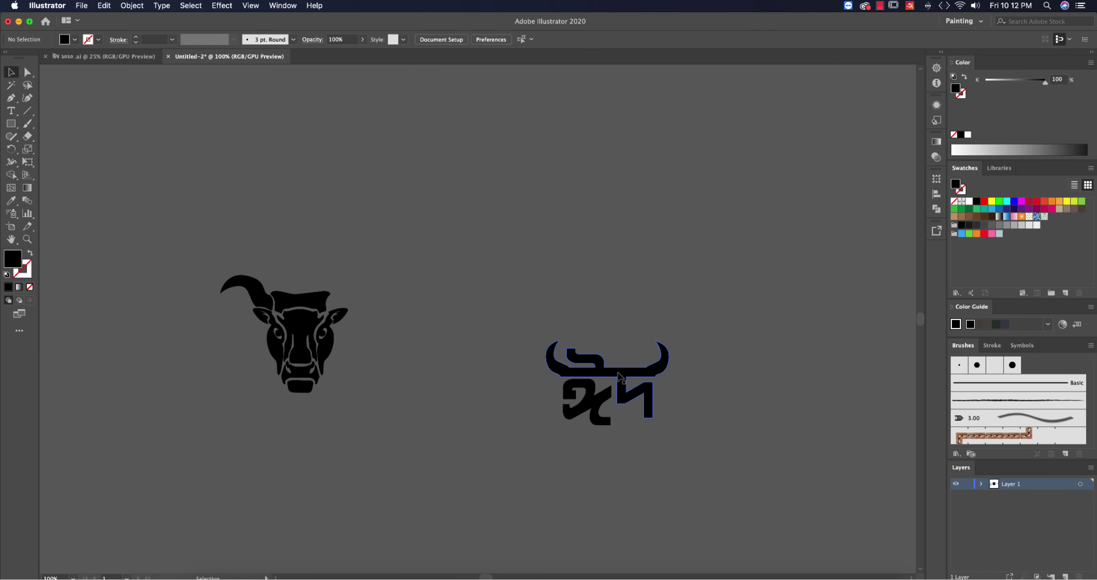
pyautogui.moveTo(513, 319); pyautogui.dragTo(713, 461)
pyautogui.press('a')
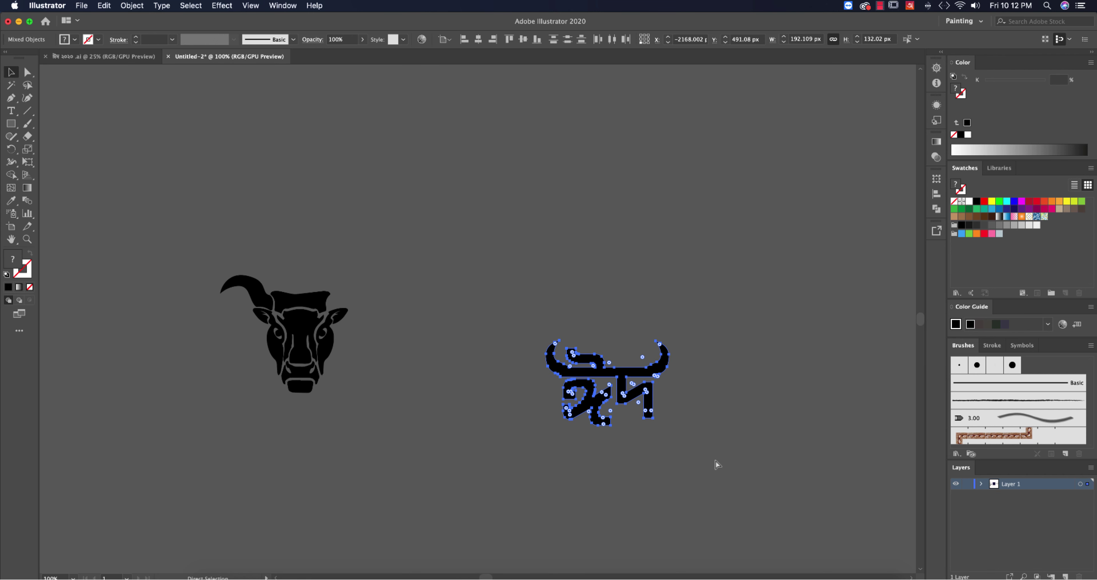
pyautogui.press('super+g')
pyautogui.moveTo(747, 459); pyautogui.dragTo(483, 390)
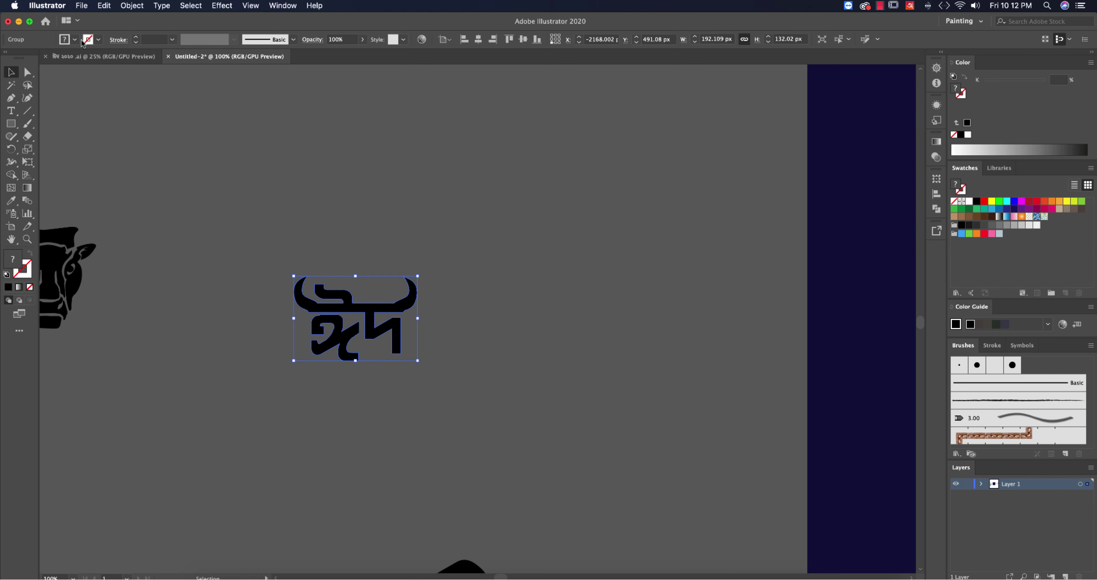
pyautogui.click(967, 135)
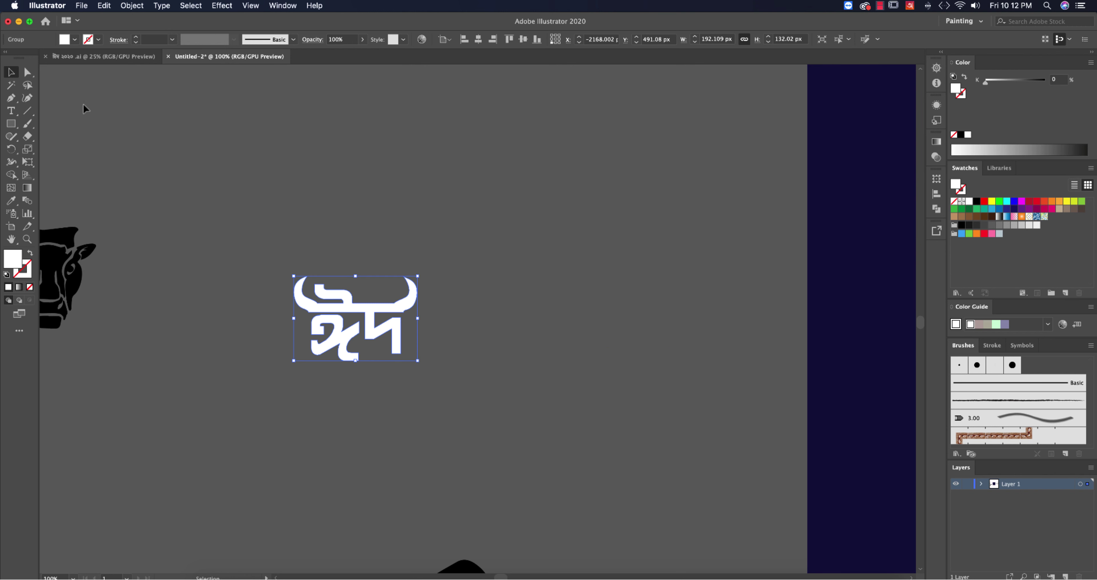
pyautogui.scroll(-3, 440, 357)
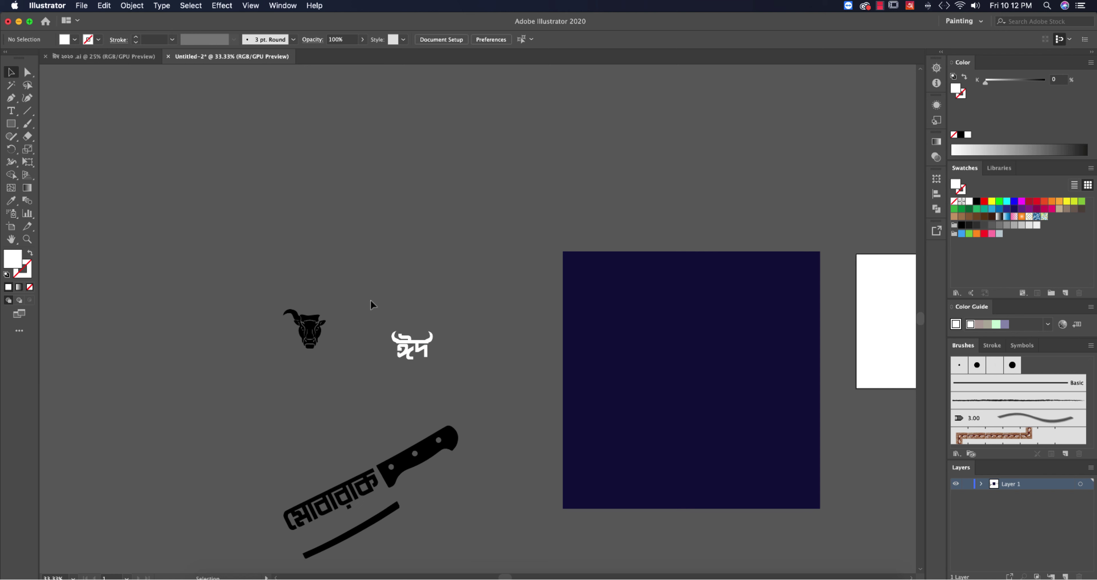
# Step: Group the ঈদ lettering and enlarge it onto the navy square
pyautogui.press('super+g')
pyautogui.moveTo(433, 358)
pyautogui.mouseDown()
pyautogui.moveTo(473, 412)
pyautogui.moveTo(463, 389)
pyautogui.moveTo(686, 371)
pyautogui.mouseUp()
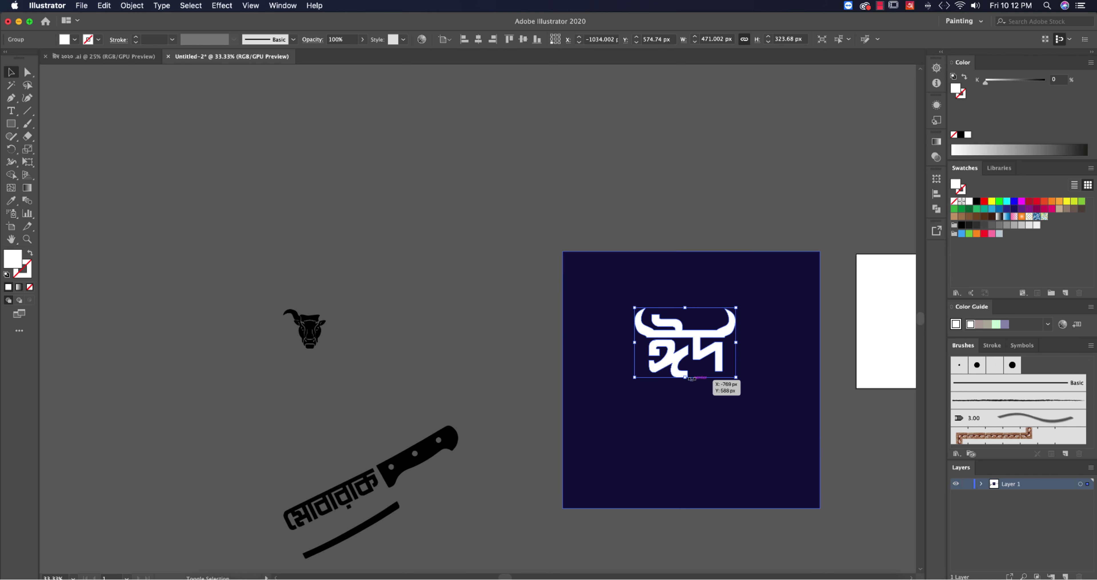
pyautogui.click(523, 473)
# Step: Group the knife and মোবারক artwork, fill it white and move it below ঈদ on the square
pyautogui.moveTo(361, 435); pyautogui.dragTo(365, 336)
pyautogui.moveTo(237, 328); pyautogui.dragTo(515, 547)
pyautogui.press('super+g')
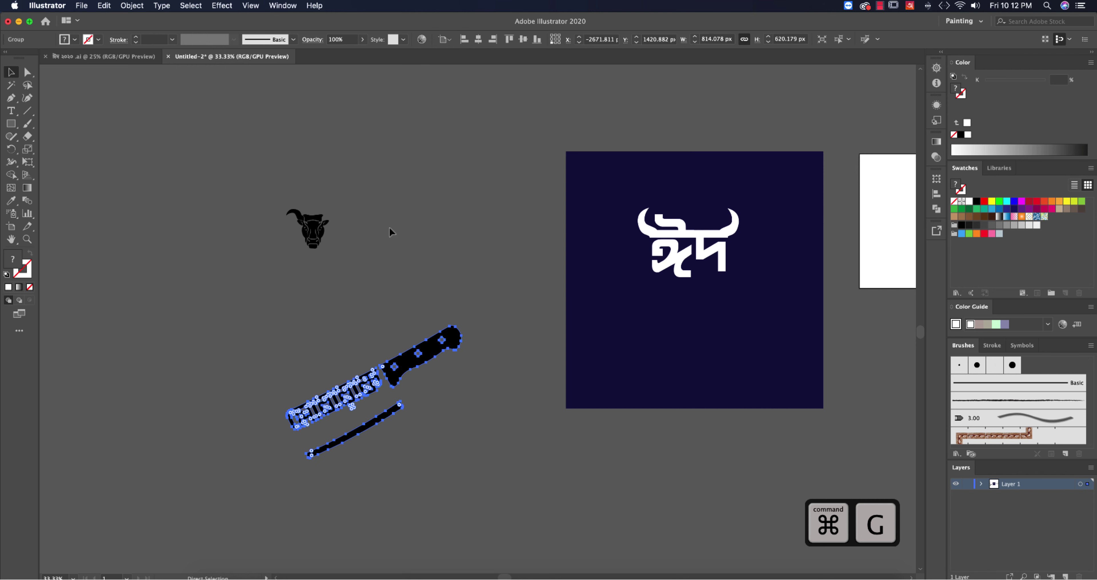
pyautogui.click(74, 39)
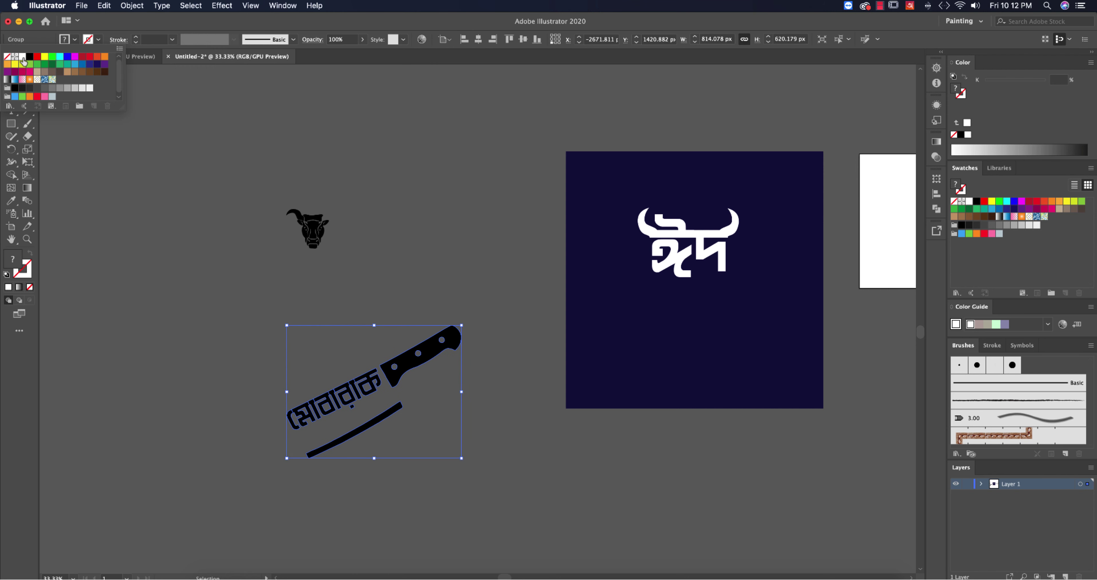
pyautogui.click(22, 58)
pyautogui.moveTo(367, 388); pyautogui.dragTo(741, 268)
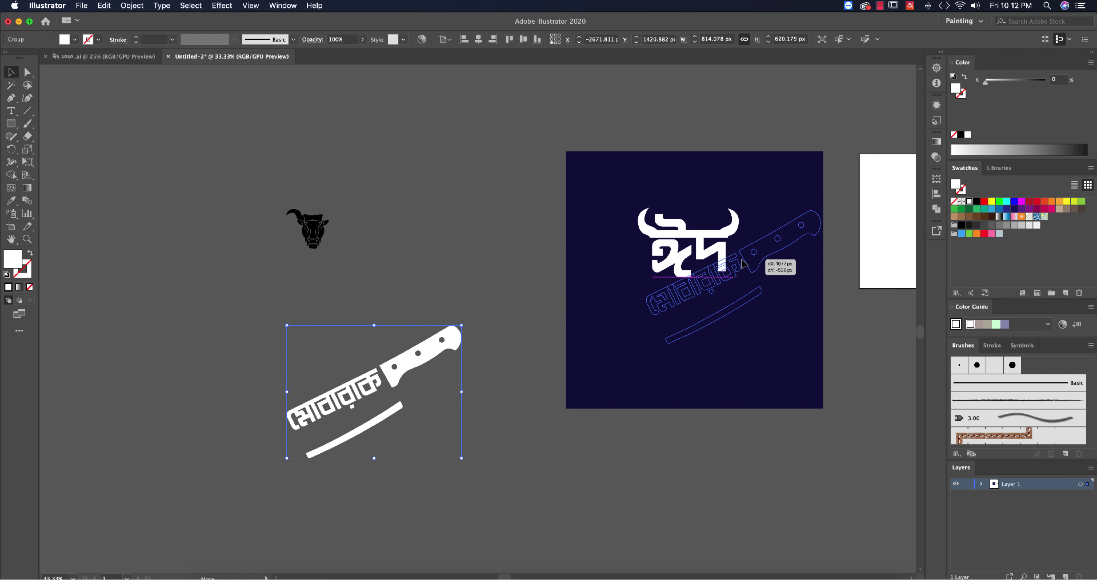
pyautogui.moveTo(740, 268); pyautogui.dragTo(737, 263)
# Step: Shrink the knife-মোবারক group and reposition it so it overlaps ঈদ
pyautogui.scroll(2, 736, 259)
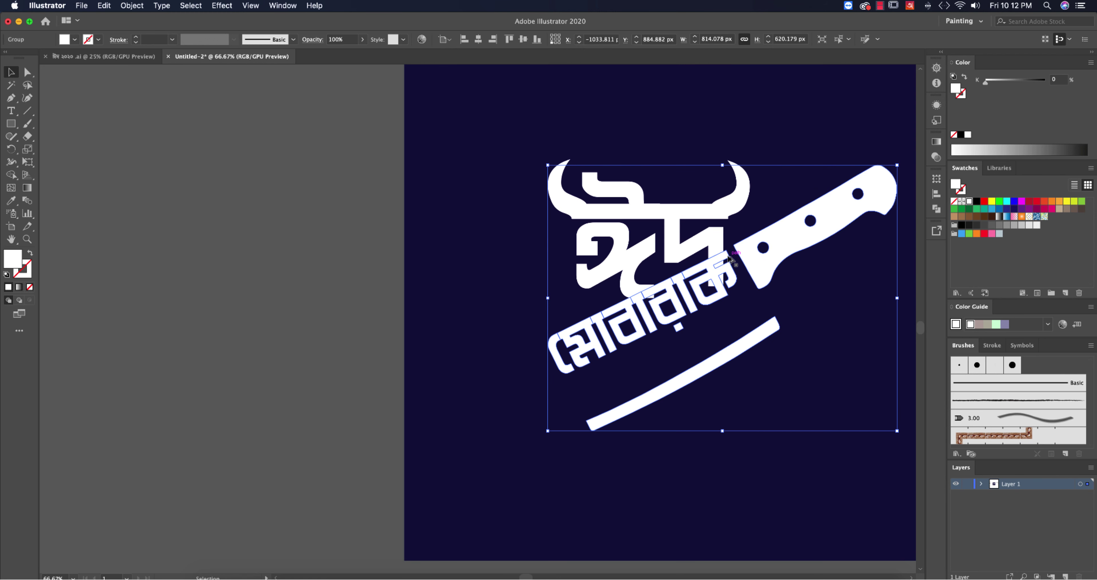
pyautogui.moveTo(897, 299); pyautogui.dragTo(835, 313)
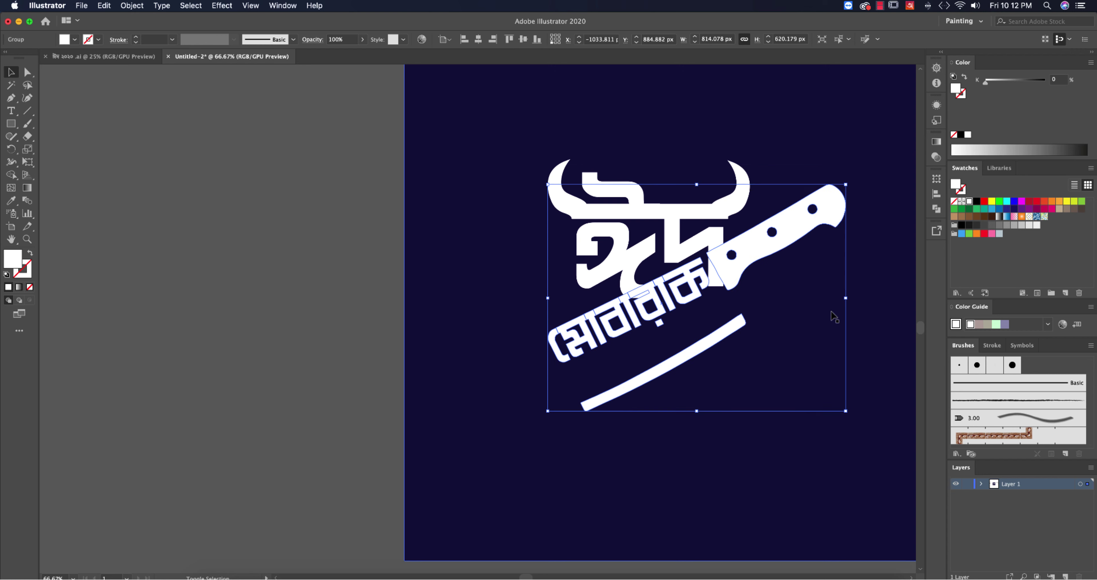
pyautogui.moveTo(733, 261); pyautogui.dragTo(766, 263)
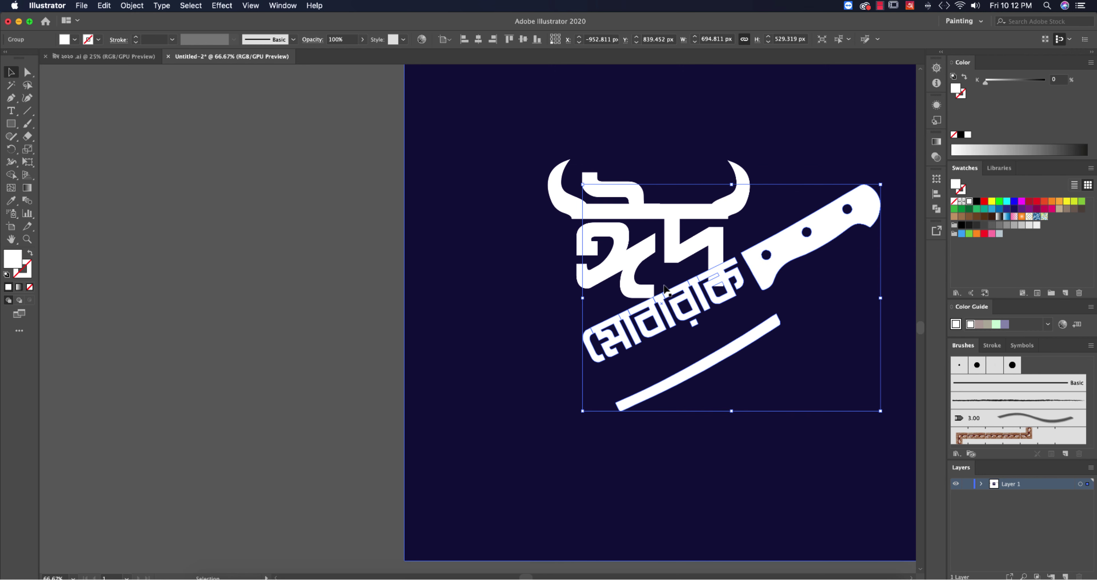
pyautogui.moveTo(687, 289); pyautogui.dragTo(687, 278)
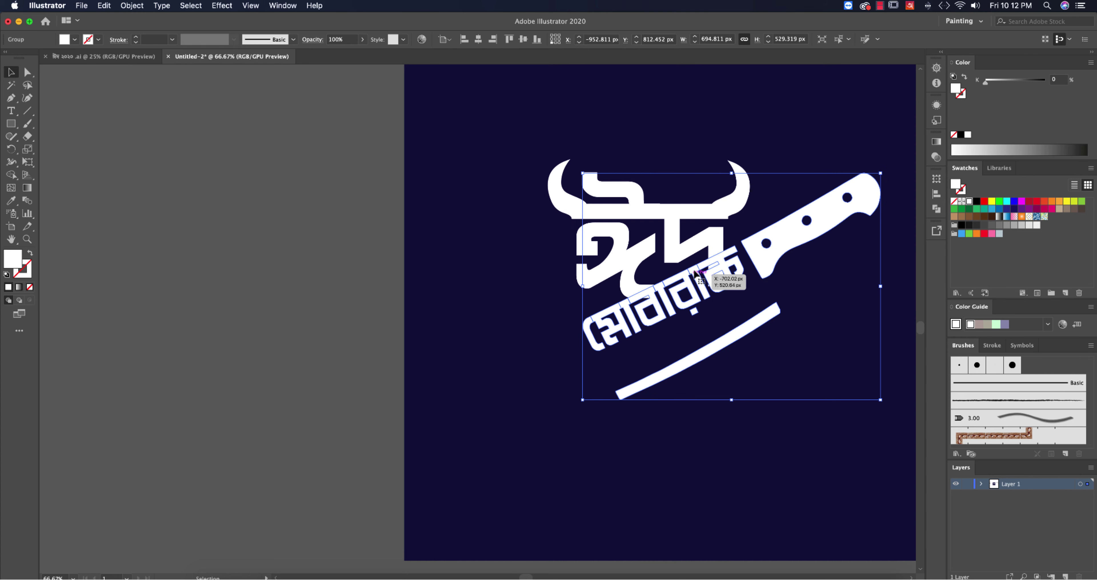
pyautogui.click(275, 288)
pyautogui.moveTo(783, 269); pyautogui.dragTo(689, 269)
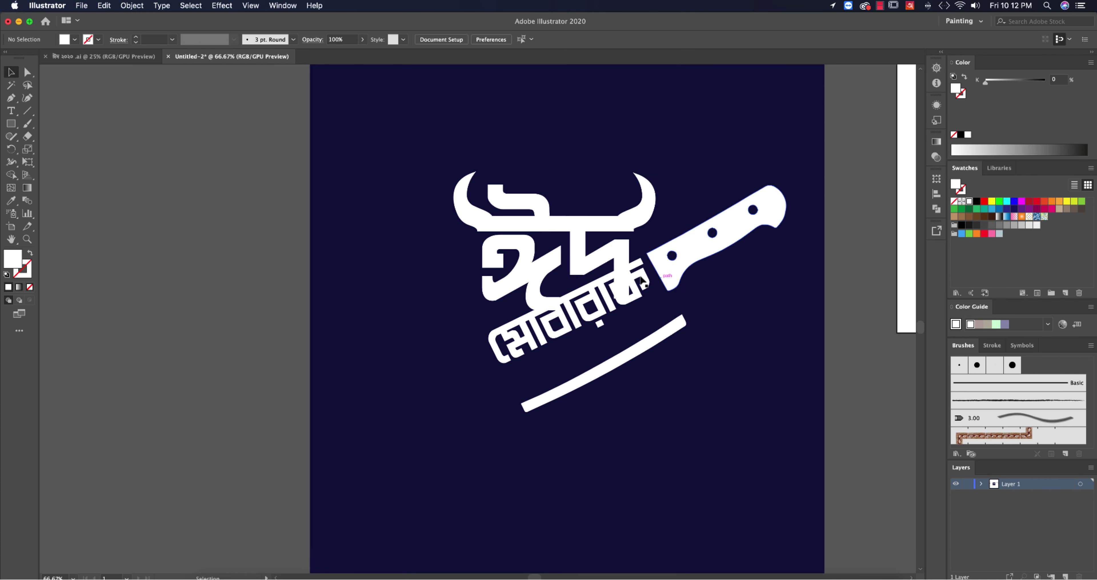
pyautogui.scroll(5, 613, 277)
pyautogui.click(632, 272)
# Step: Delete the overlapping slivers between the knife-মোবারক artwork and ঈদ using Shape Builder
pyautogui.keyDown('shift'); pyautogui.click(841, 242); pyautogui.keyUp('shift')
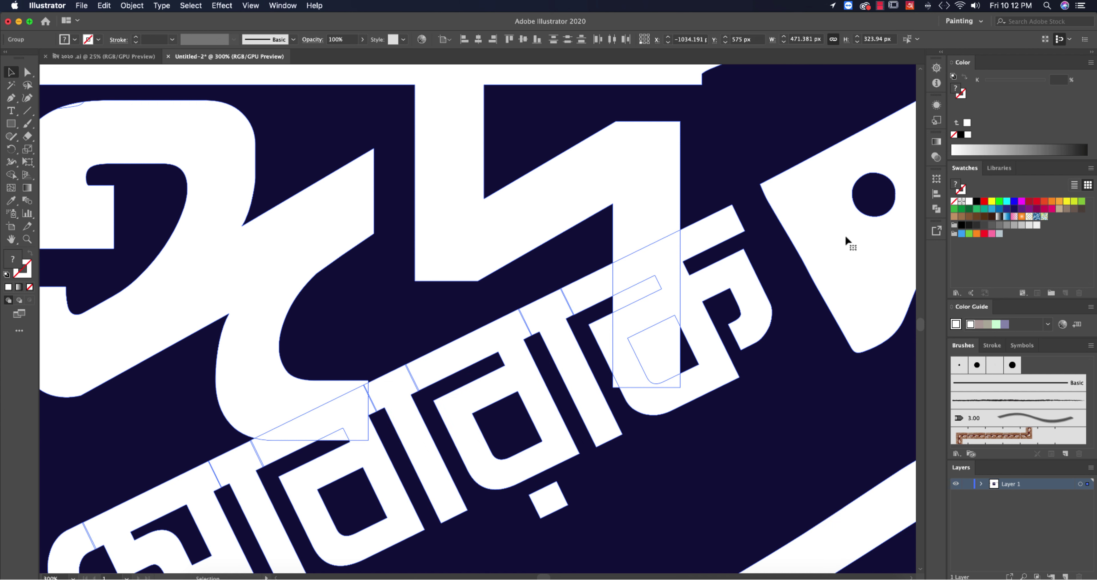
pyautogui.hotkey('shift', 'm')
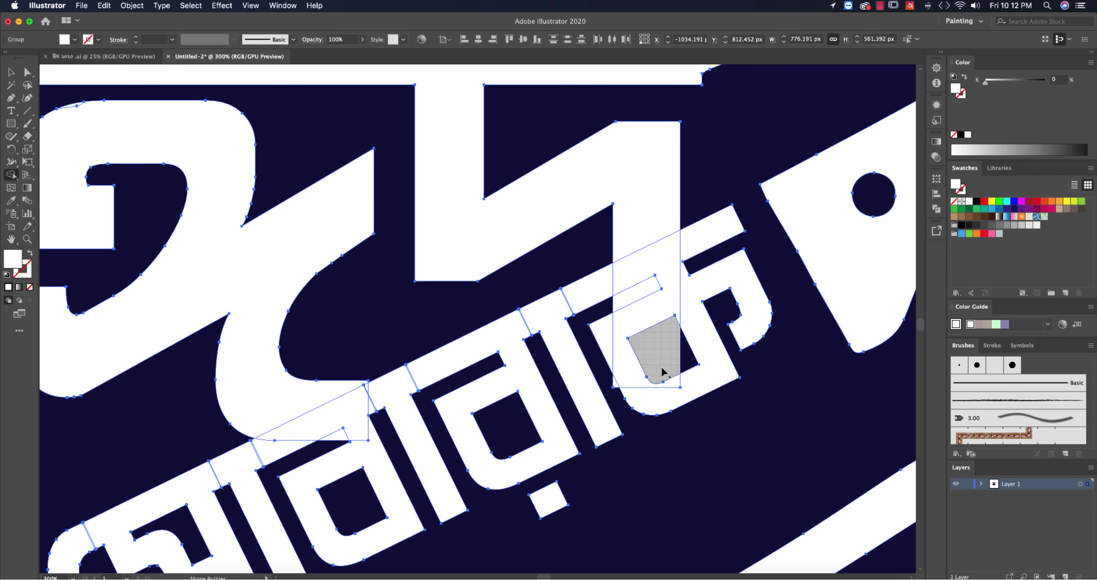
pyautogui.keyDown('alt'); pyautogui.click(673, 363); pyautogui.keyUp('alt')
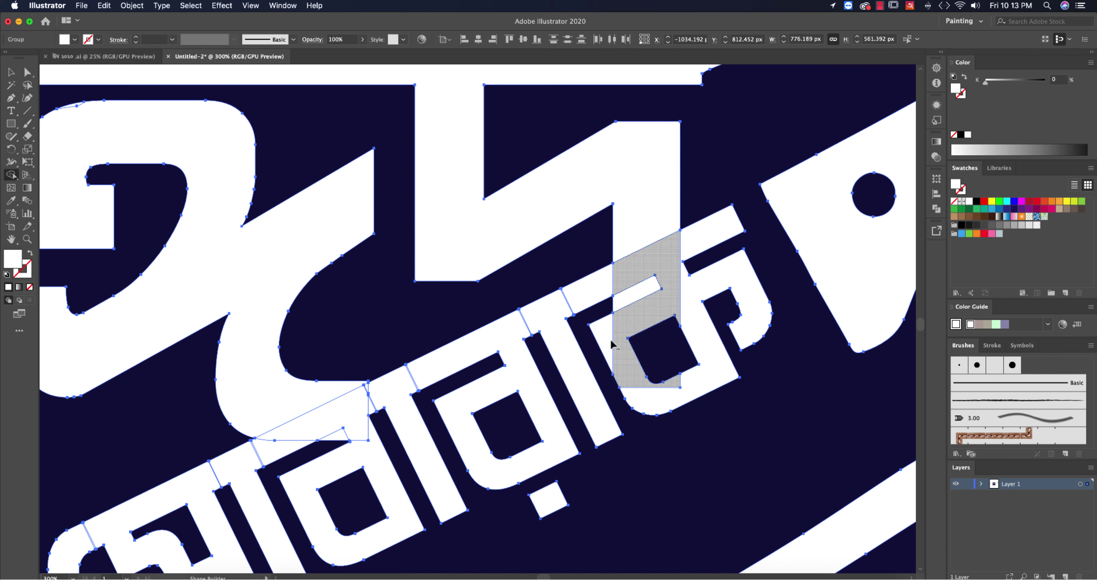
pyautogui.keyDown('alt'); pyautogui.click(636, 294); pyautogui.keyUp('alt')
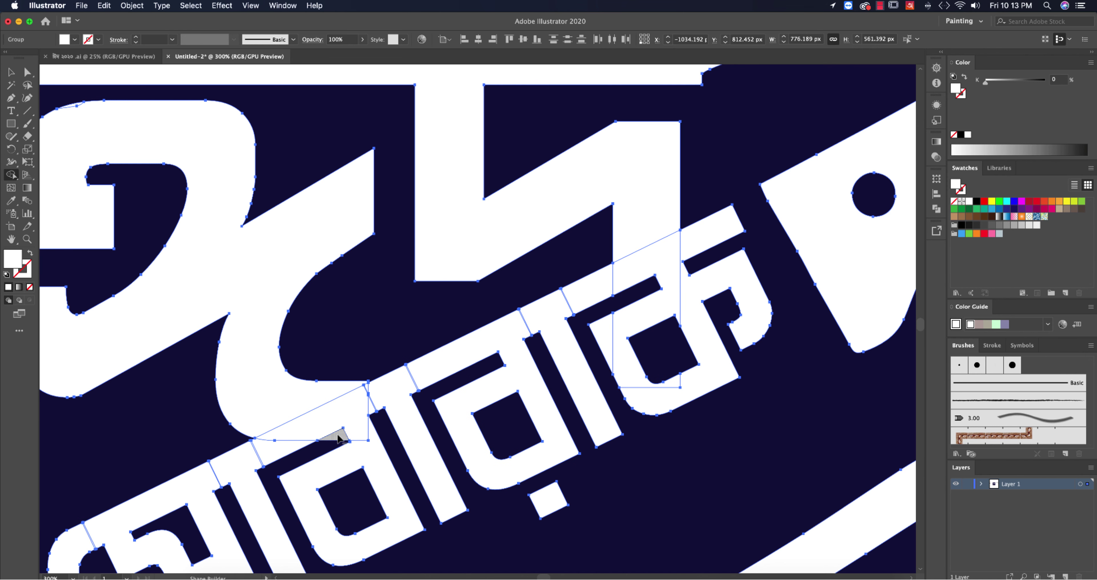
pyautogui.keyDown('alt'); pyautogui.click(369, 388); pyautogui.keyUp('alt')
# Step: Group all the lettering and knife artwork and shift it down-left on the square
pyautogui.press('v')
pyautogui.press('super+alt+0')
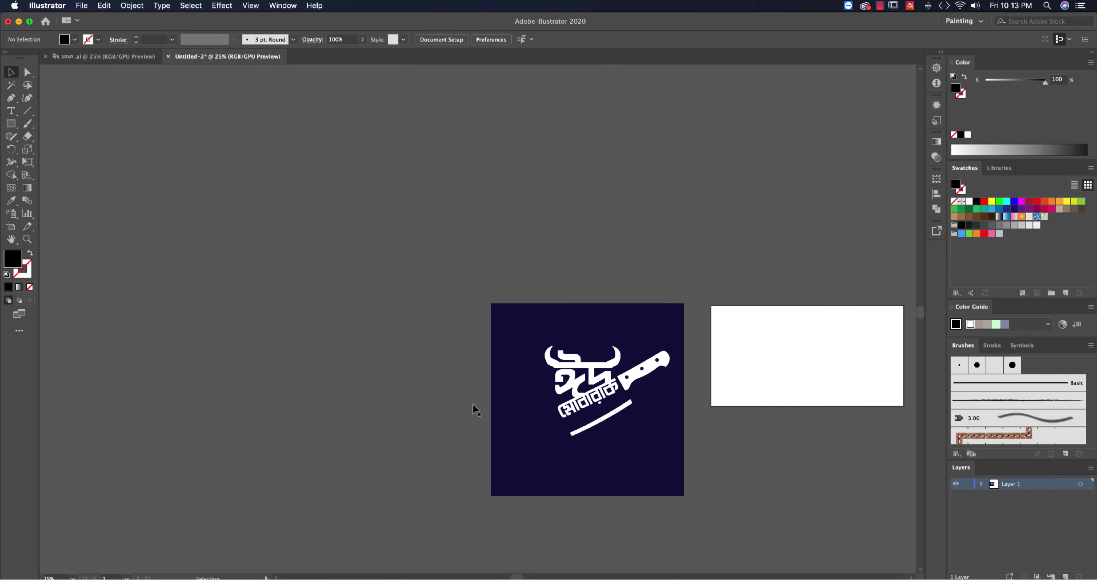
pyautogui.click(624, 379)
pyautogui.press('super+z')
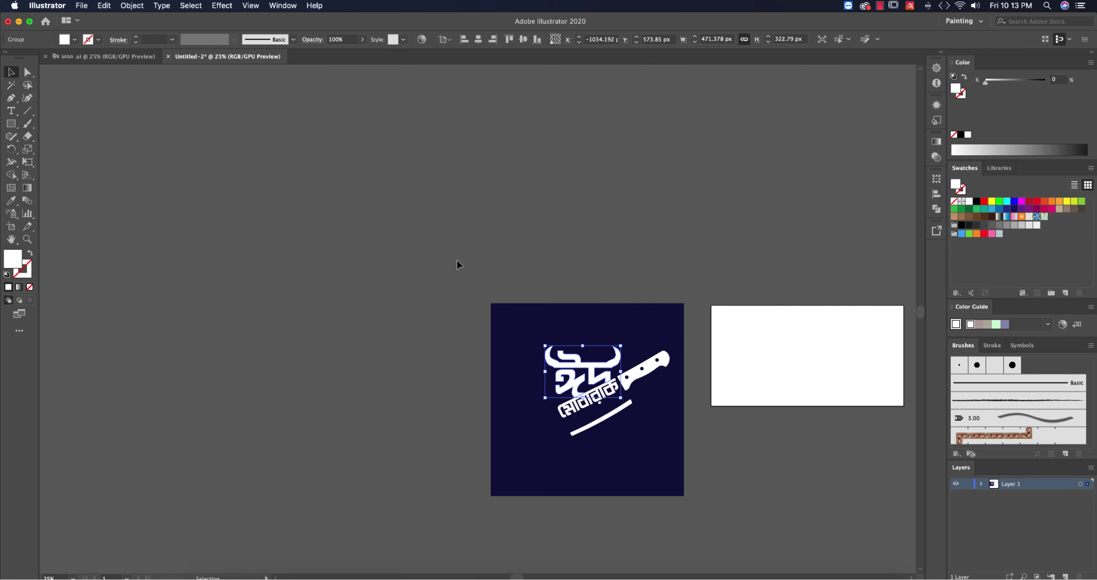
pyautogui.click(652, 463)
pyautogui.press('super+g')
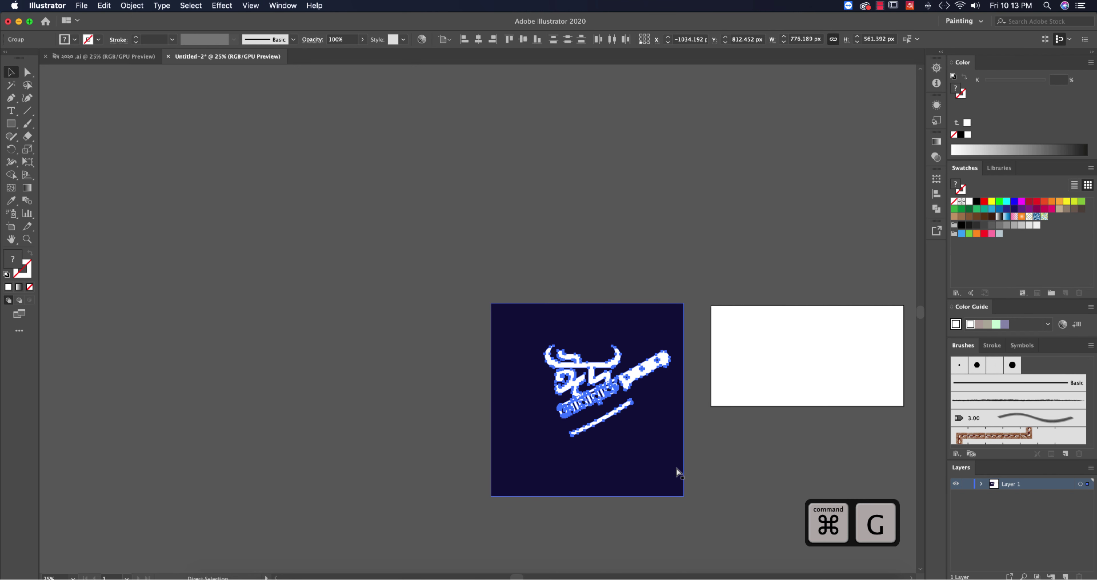
pyautogui.moveTo(639, 376); pyautogui.dragTo(624, 397)
pyautogui.click(737, 449)
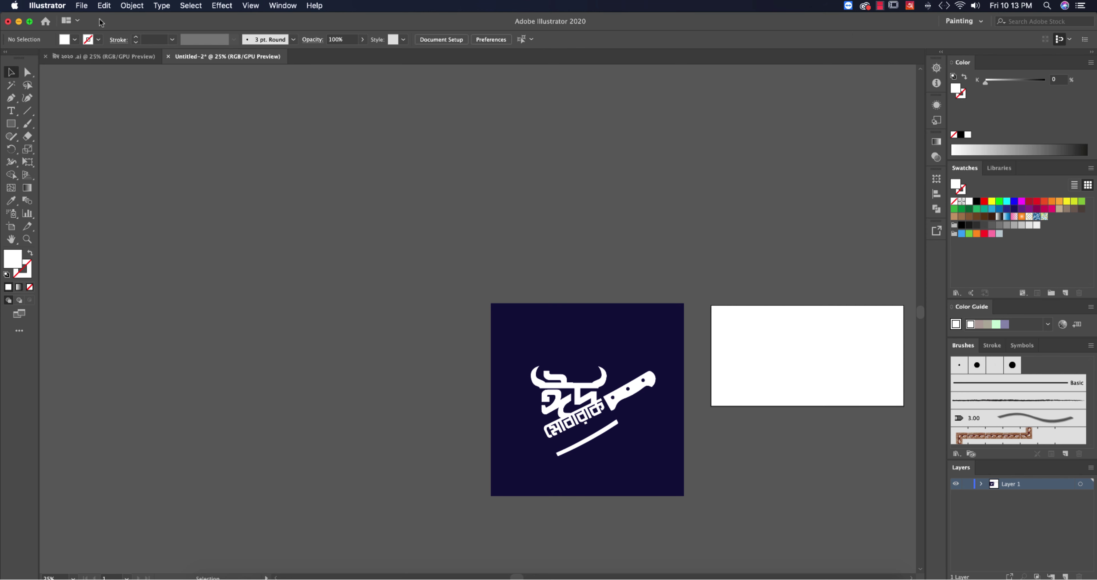
pyautogui.click(84, 6)
# Step: Place the ink splash PNG and image-trace it into vectors
pyautogui.click(104, 165)
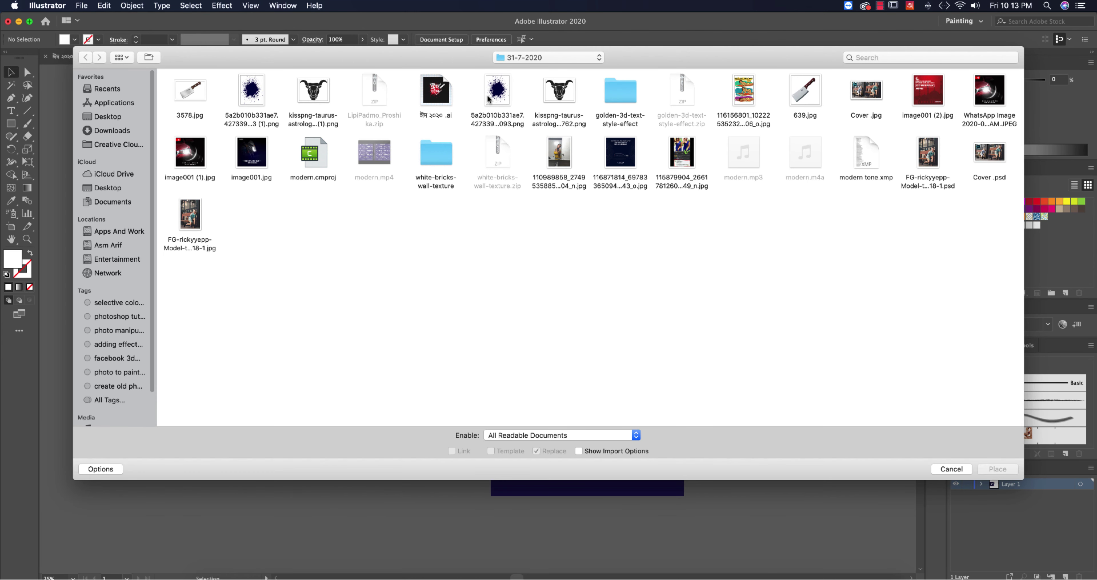
pyautogui.click(491, 97)
pyautogui.click(1008, 469)
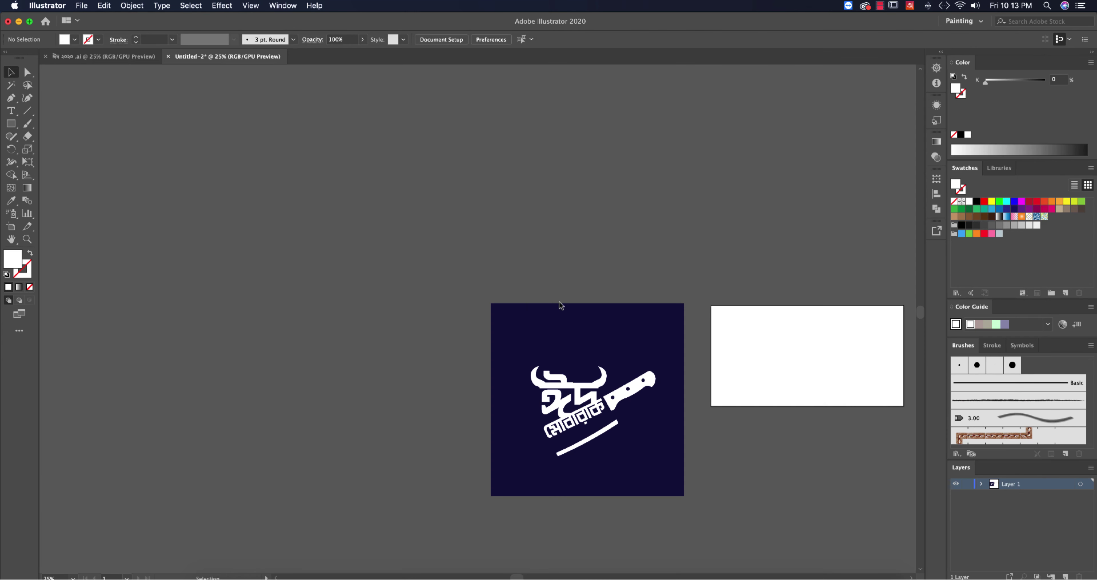
pyautogui.click(366, 197)
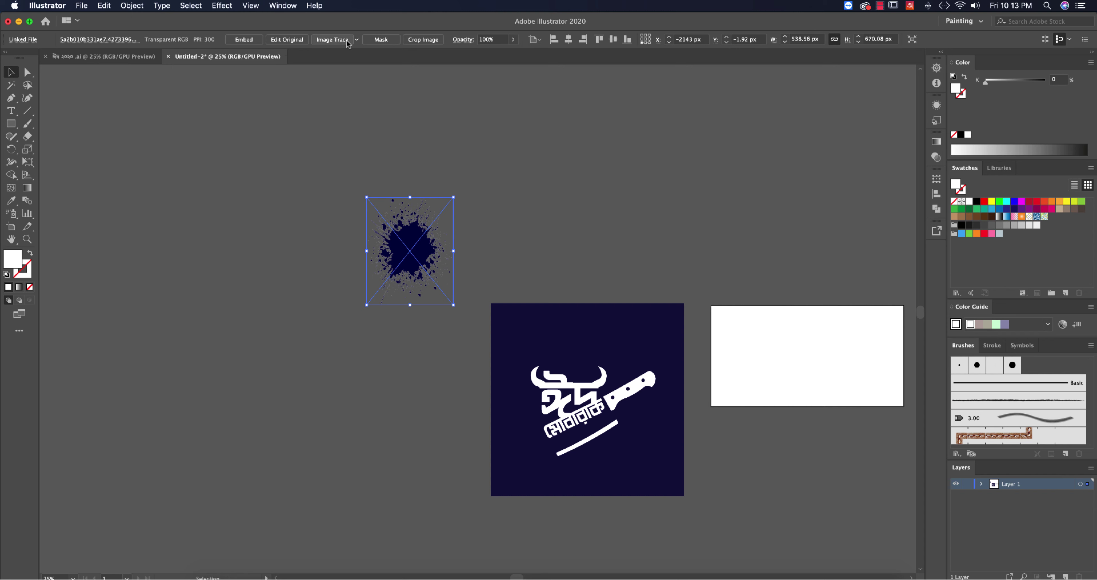
pyautogui.click(334, 40)
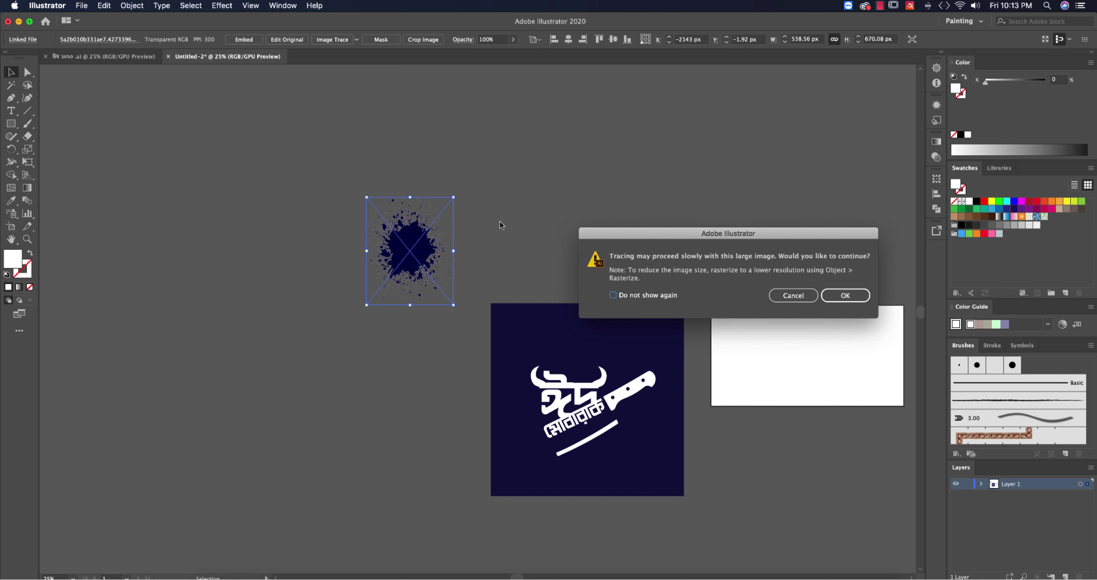
pyautogui.click(844, 297)
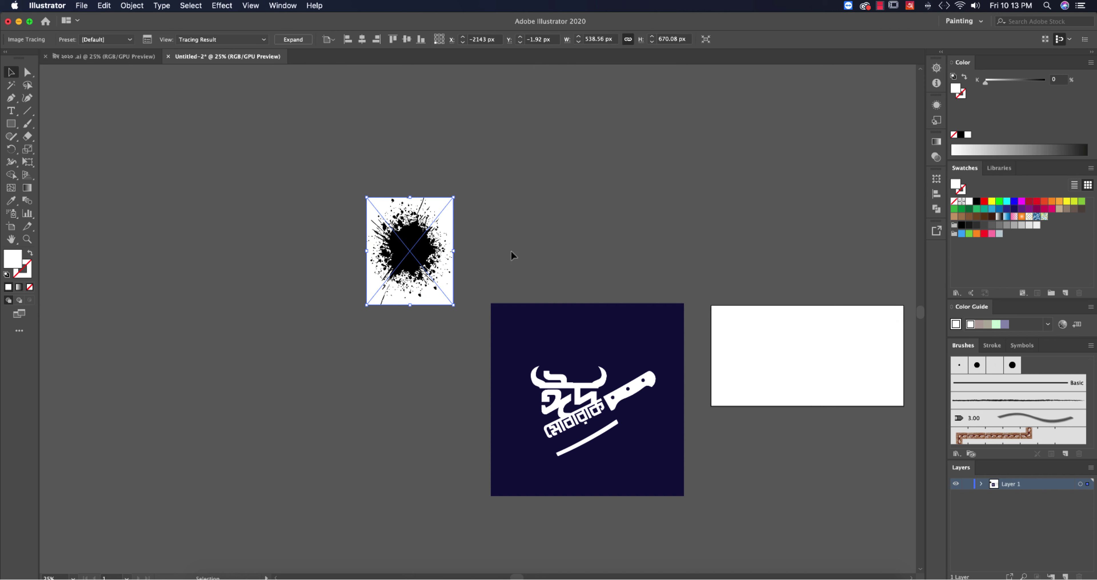
# Step: Expand the traced splash into editable paths and isolate the splatter group
pyautogui.press('super+1')
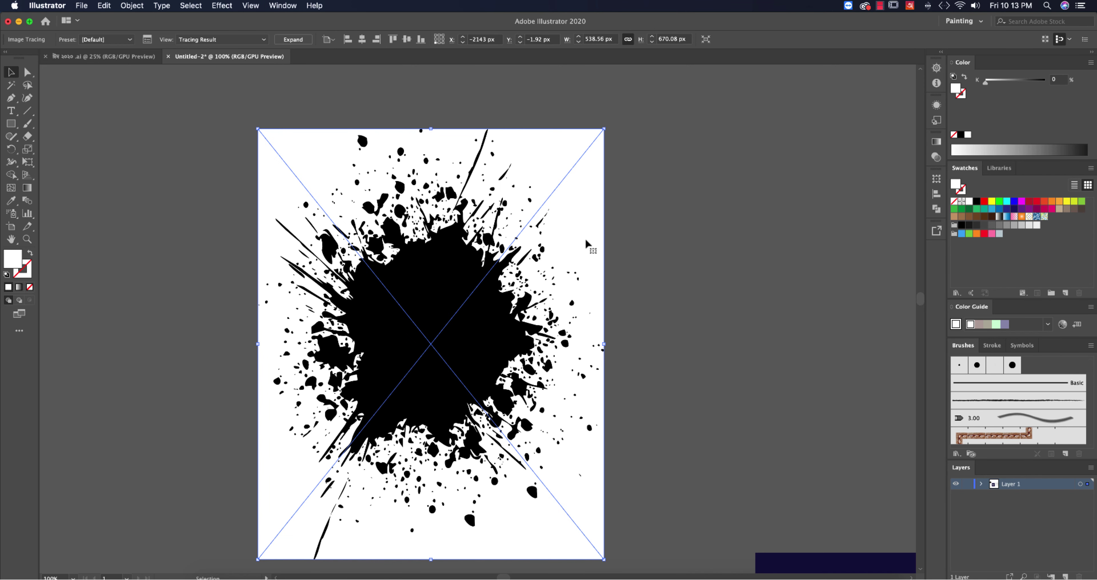
pyautogui.doubleClick(585, 237)
pyautogui.click(580, 213)
pyautogui.click(294, 40)
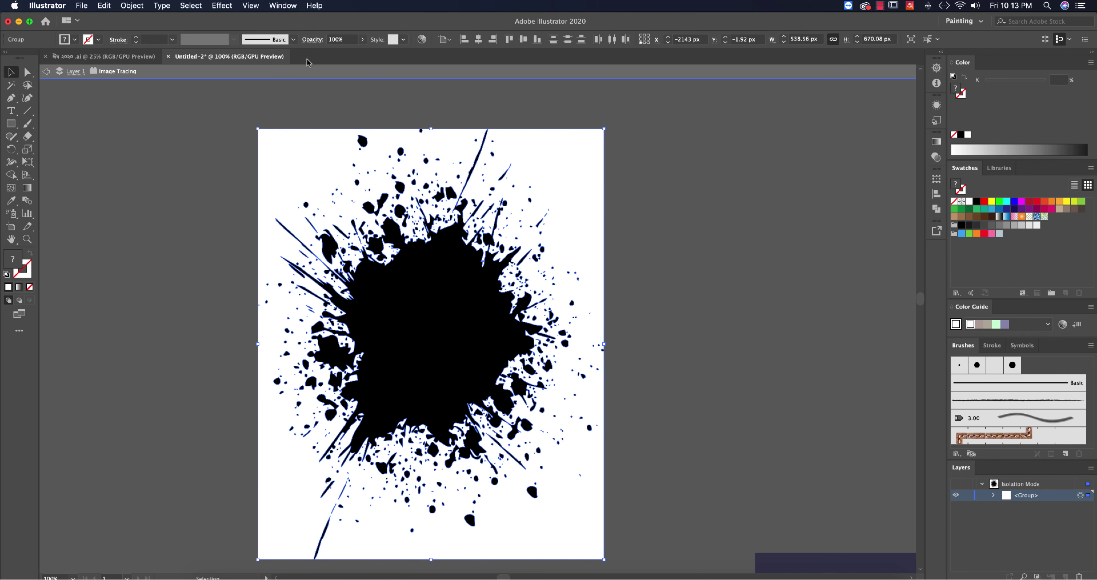
pyautogui.doubleClick(583, 196)
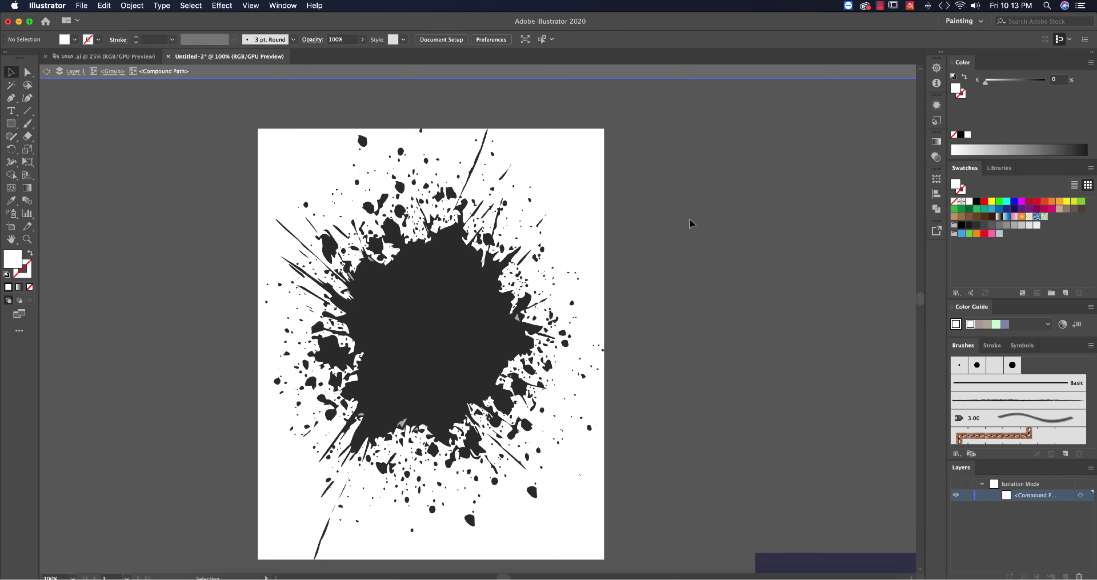
pyautogui.doubleClick(710, 221)
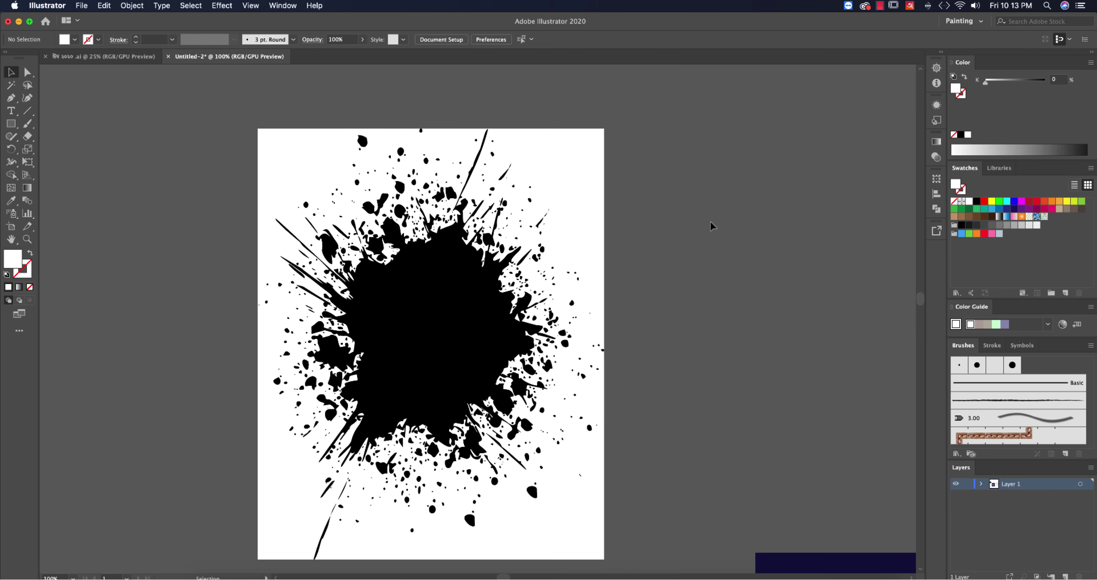
pyautogui.click(585, 174)
pyautogui.doubleClick(585, 174)
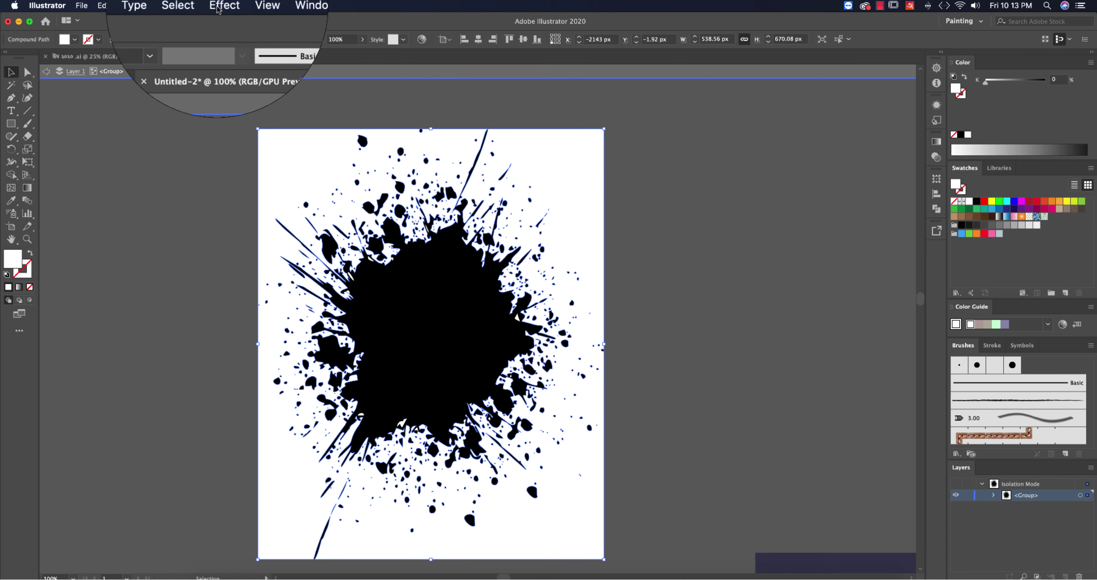
# Step: Select every white-filled shape via Select > Same > Fill Color and delete them
pyautogui.click(190, 5)
pyautogui.moveTo(206, 112)
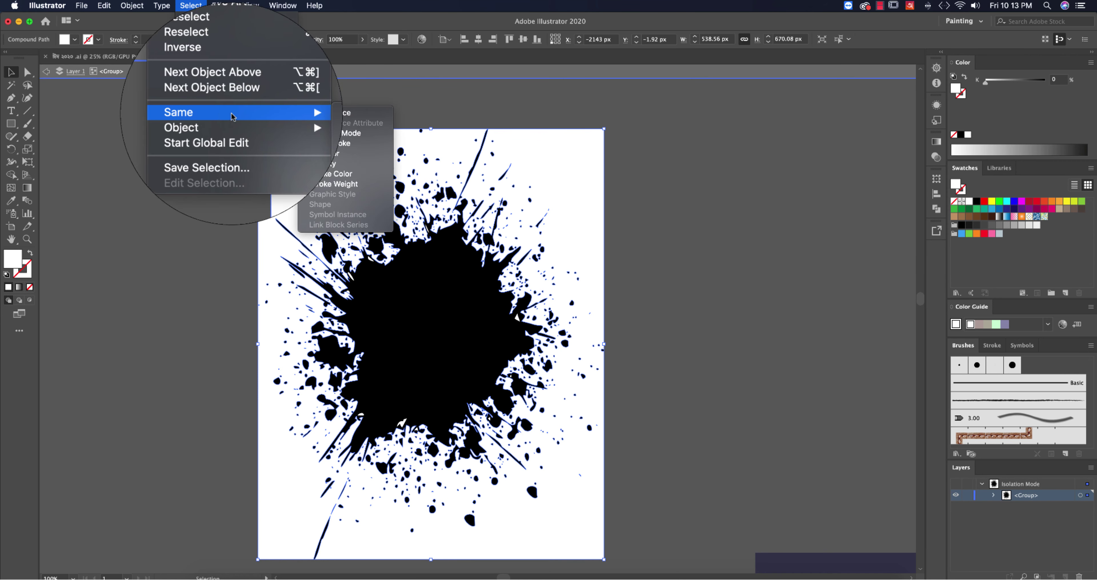
pyautogui.click(366, 147)
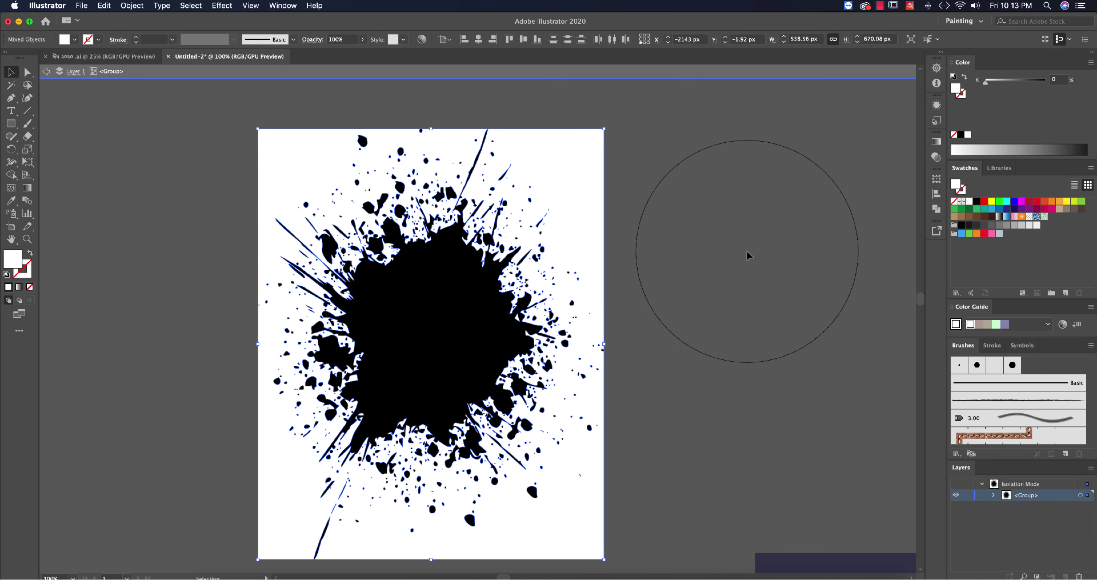
pyautogui.press('Delete')
pyautogui.press('Escape')
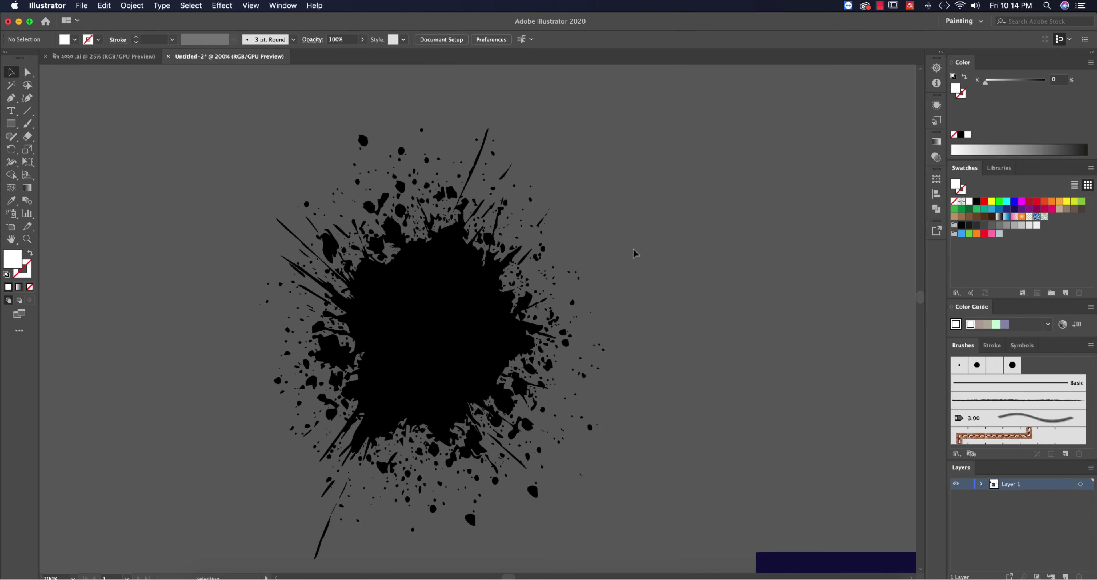
pyautogui.press('super+0')
# Step: Fill the splatter orange F15A24, move it onto the navy square and send it behind the lettering
pyautogui.click(584, 261)
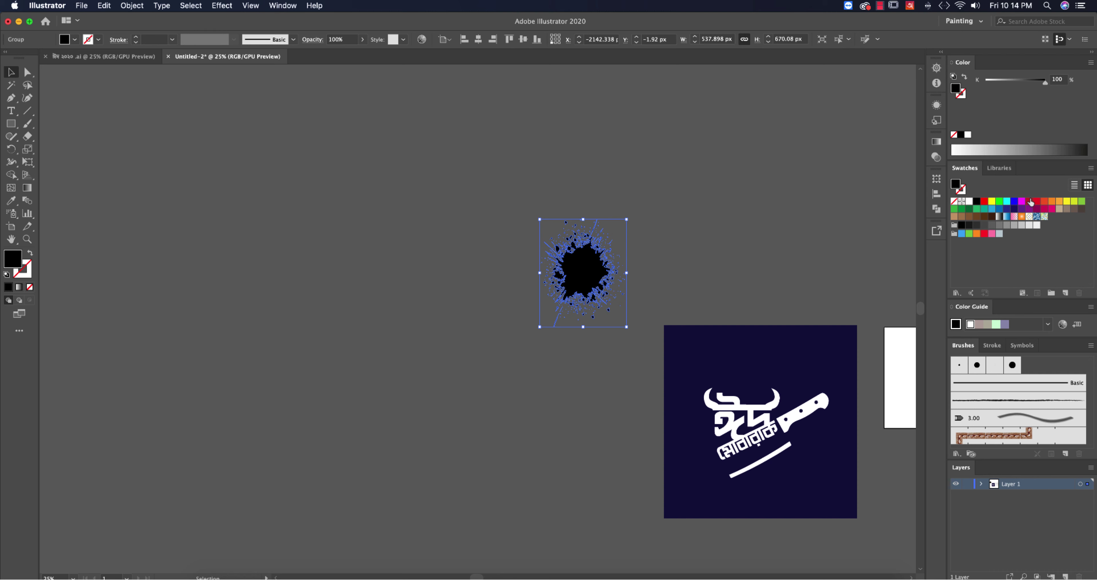
pyautogui.click(1036, 201)
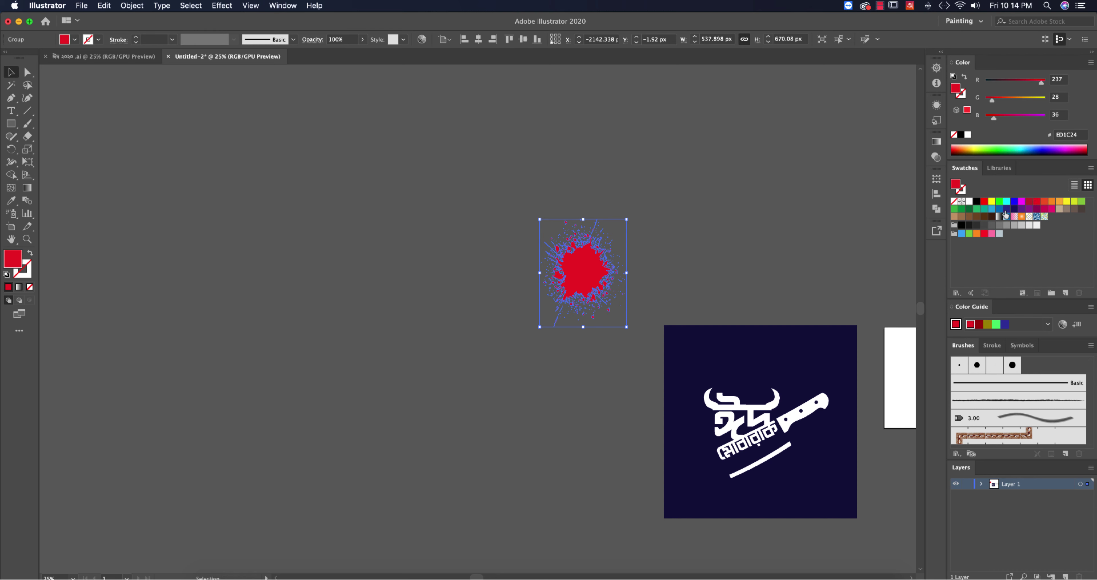
pyautogui.click(1043, 201)
pyautogui.click(621, 274)
pyautogui.moveTo(588, 279); pyautogui.dragTo(769, 438)
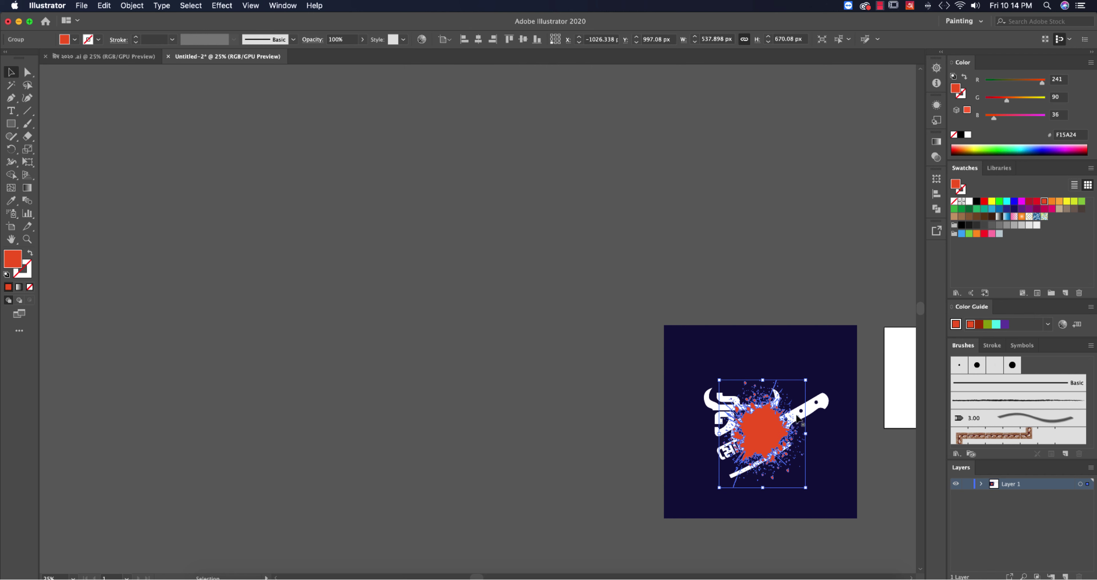
pyautogui.press('cmd+bracketleft')
pyautogui.press('cmd+bracketleft')
pyautogui.click(796, 338)
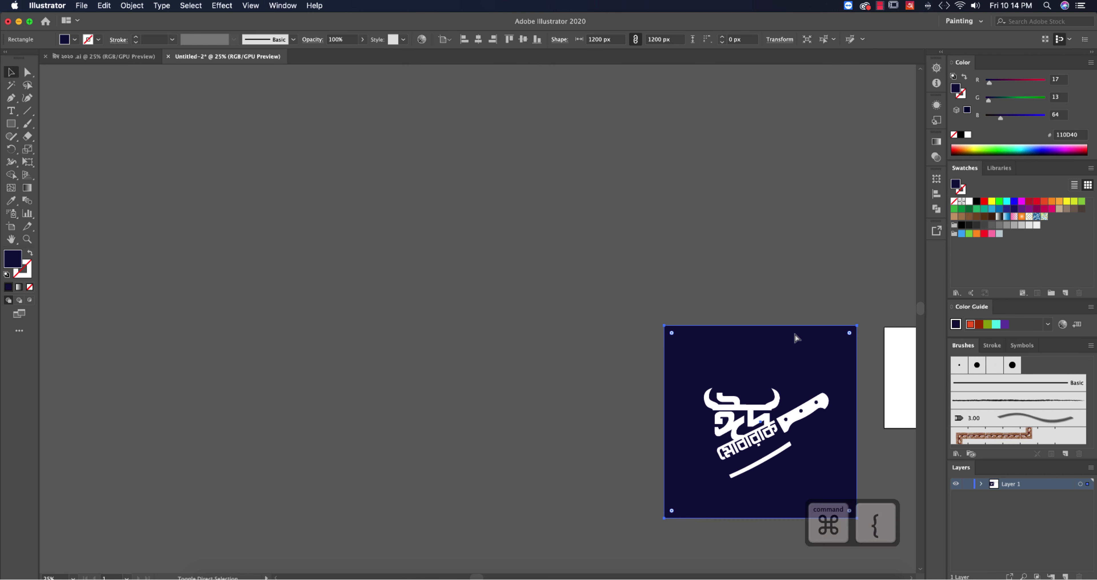
pyautogui.press('cmd+bracketleft')
# Step: Group the splatter with the lettering and centre the group on the navy square
pyautogui.moveTo(585, 281); pyautogui.dragTo(852, 545)
pyautogui.keyDown('shift'); pyautogui.click(837, 502); pyautogui.keyUp('shift')
pyautogui.press('cmd+g')
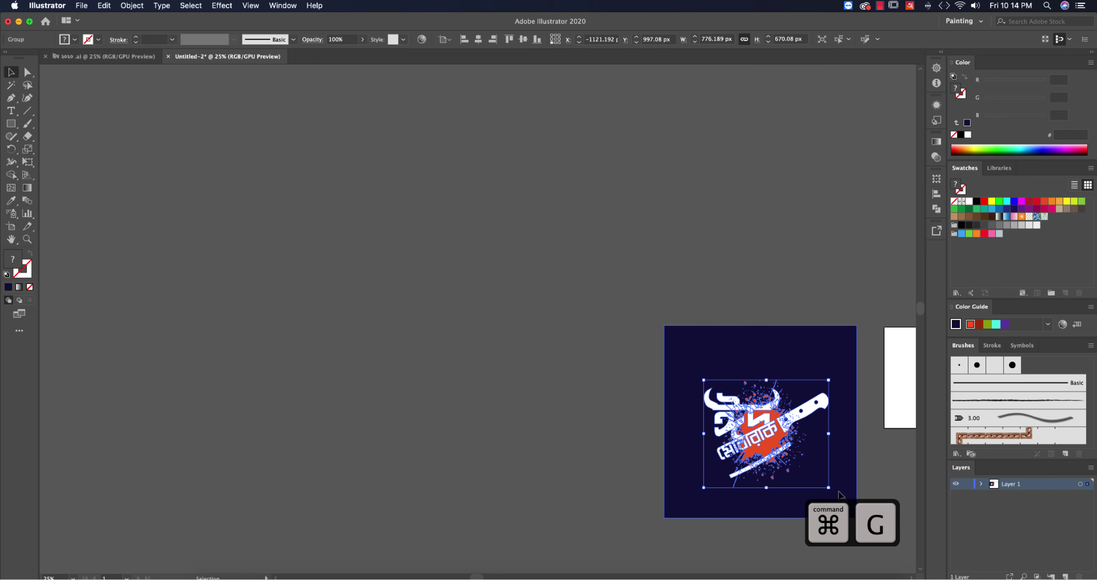
pyautogui.keyDown('shift'); pyautogui.click(842, 472); pyautogui.keyUp('shift')
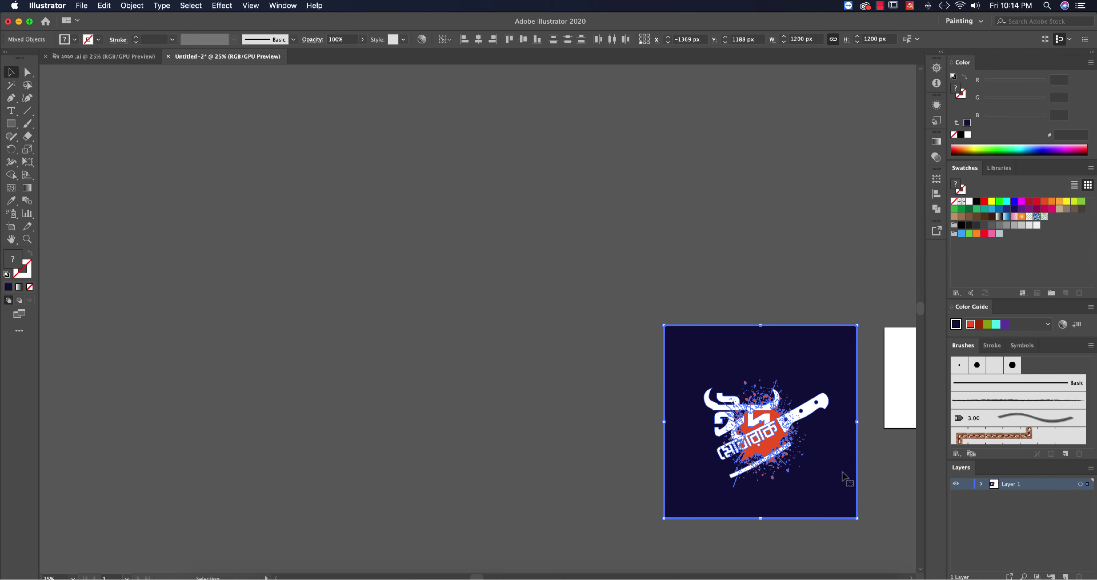
pyautogui.click(523, 40)
pyautogui.click(478, 39)
# Step: Place the signature logo PNG and shrink it to 125 px wide near the bottom
pyautogui.click(548, 274)
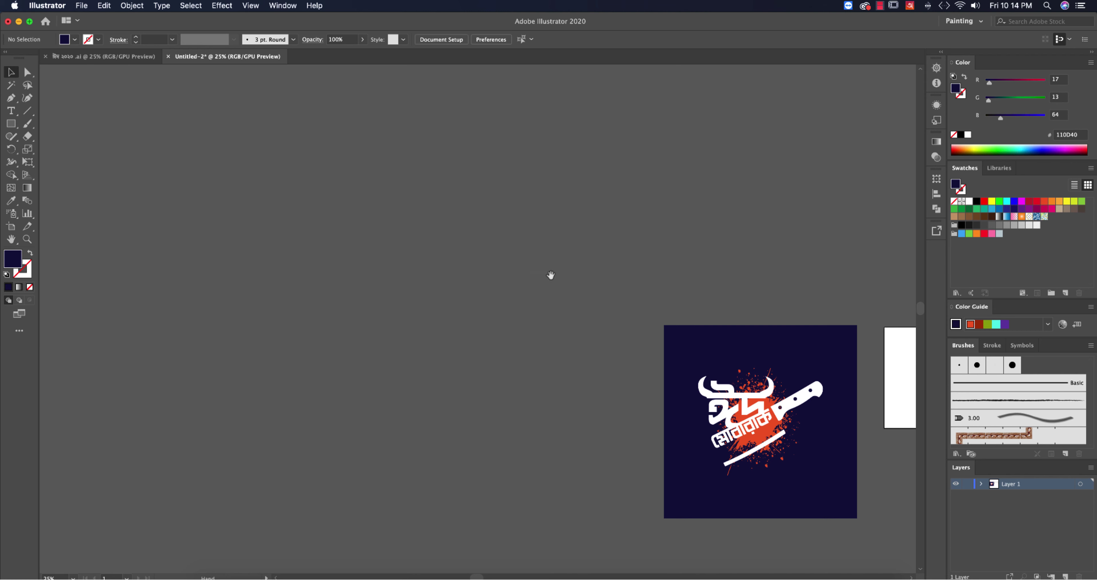
pyautogui.hscroll(3, 450, 237)
pyautogui.hscroll(2, 632, 340)
pyautogui.scroll(1, 620, 339)
pyautogui.scroll(2, 620, 338)
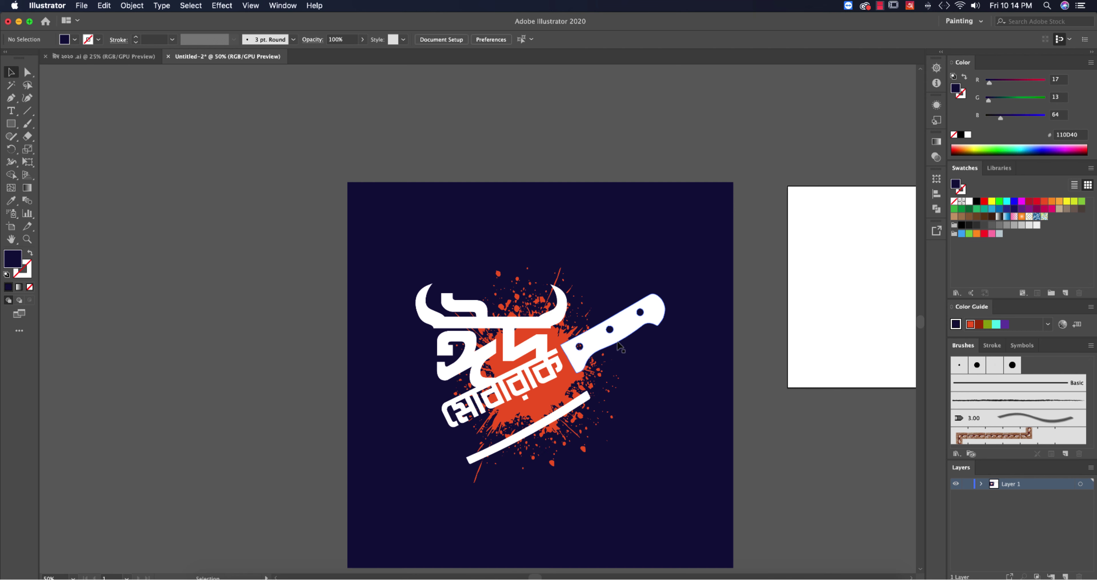
pyautogui.scroll(-3, 646, 276)
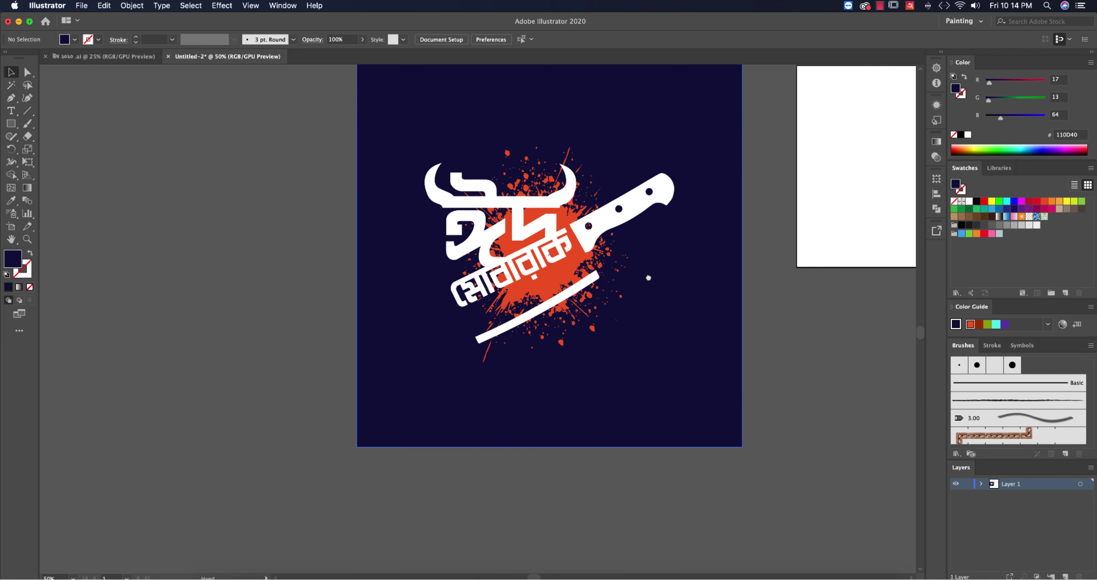
pyautogui.click(90, 6)
pyautogui.click(146, 164)
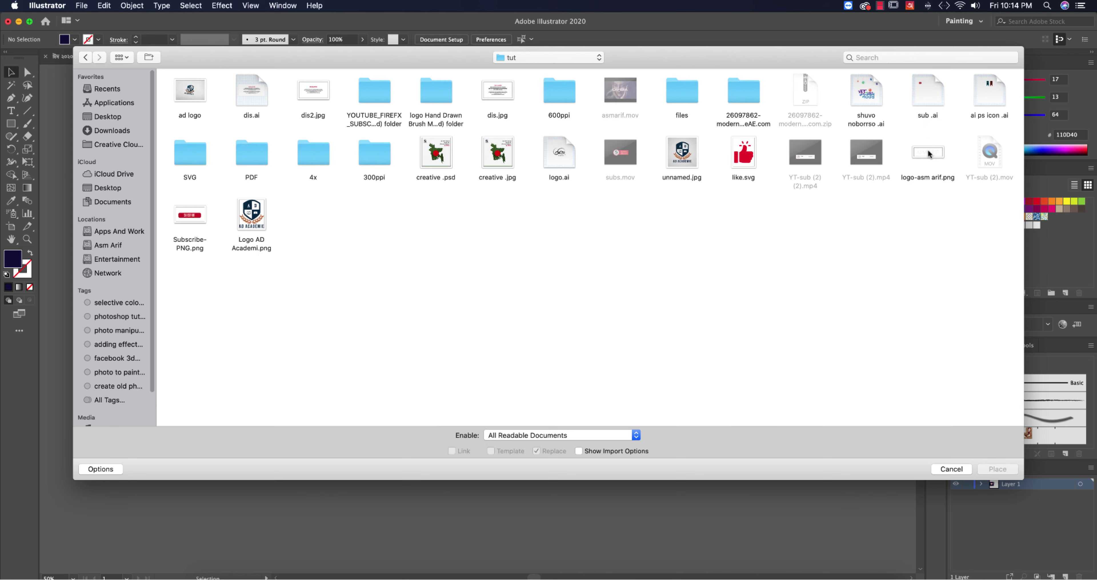
pyautogui.click(937, 147)
pyautogui.click(998, 469)
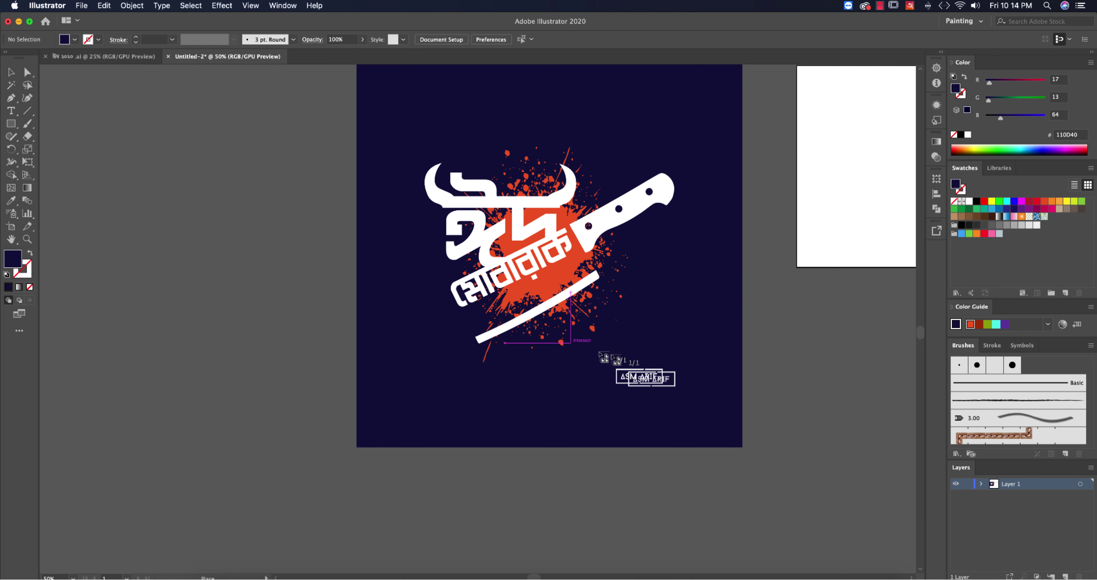
pyautogui.moveTo(631, 358); pyautogui.dragTo(756, 410)
pyautogui.moveTo(804, 386)
pyautogui.mouseDown()
pyautogui.moveTo(673, 385)
pyautogui.moveTo(543, 415)
pyautogui.mouseUp()
# Step: Centre the logo horizontally on the artboard and enlarge the main lettering group
pyautogui.press('super+a')
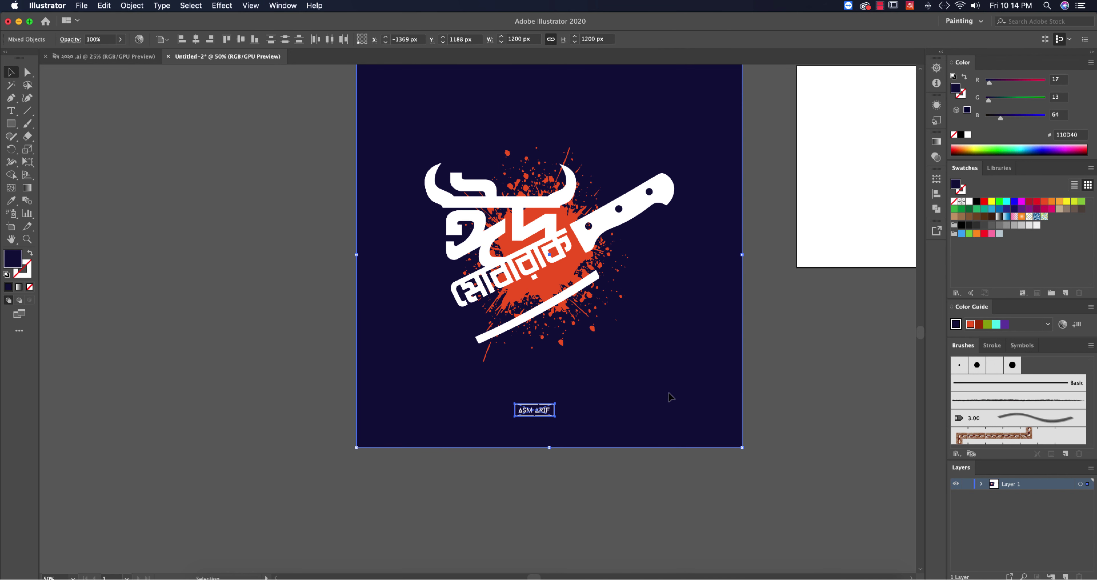
pyautogui.click(197, 40)
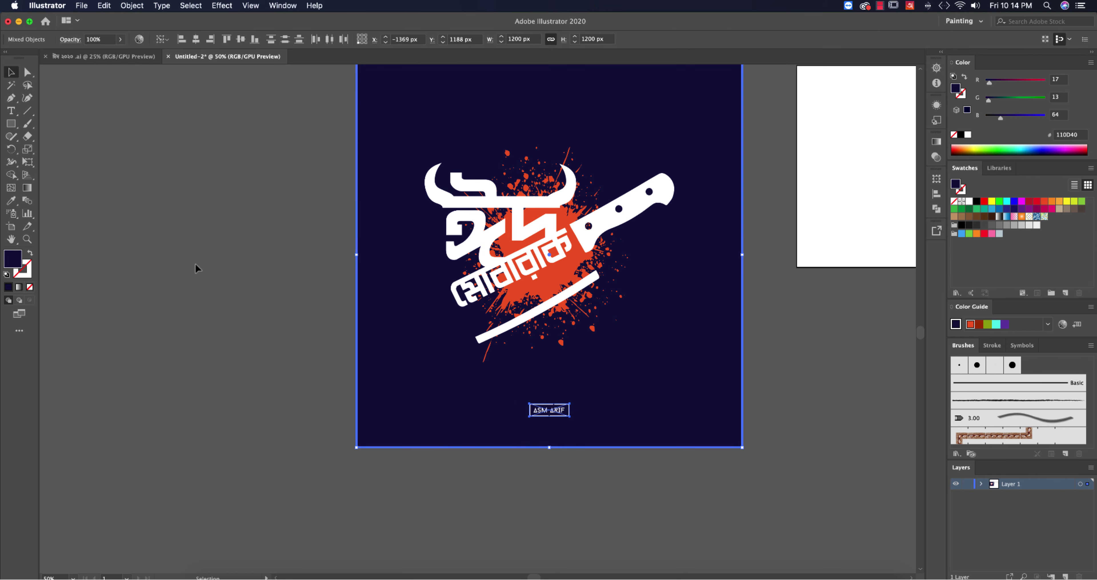
pyautogui.click(230, 328)
pyautogui.scroll(5, 230, 328)
pyautogui.click(603, 341)
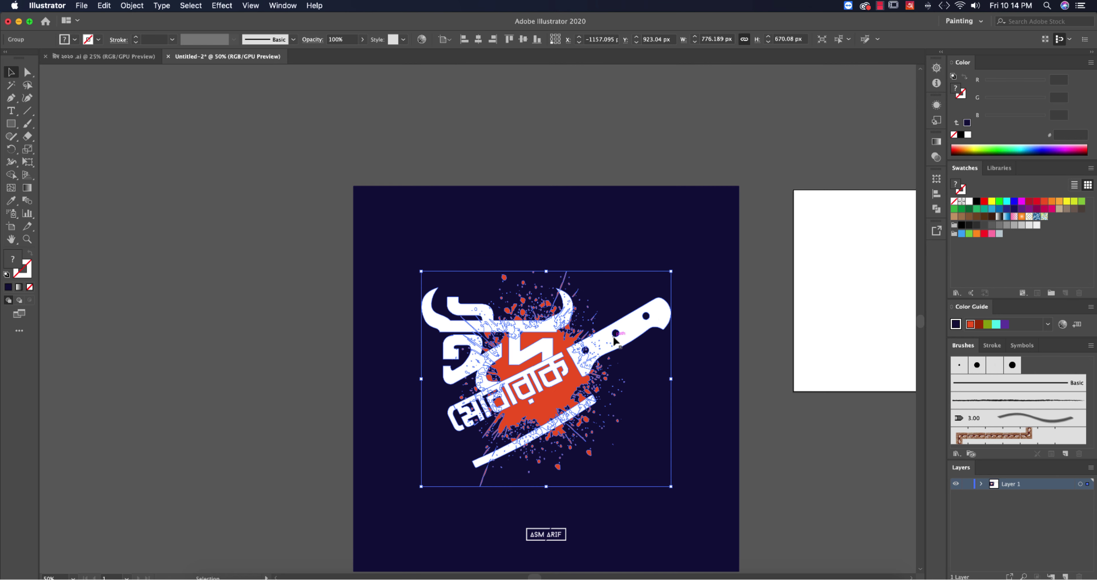
pyautogui.moveTo(671, 271); pyautogui.dragTo(701, 259)
pyautogui.click(763, 379)
pyautogui.press('super+equal')
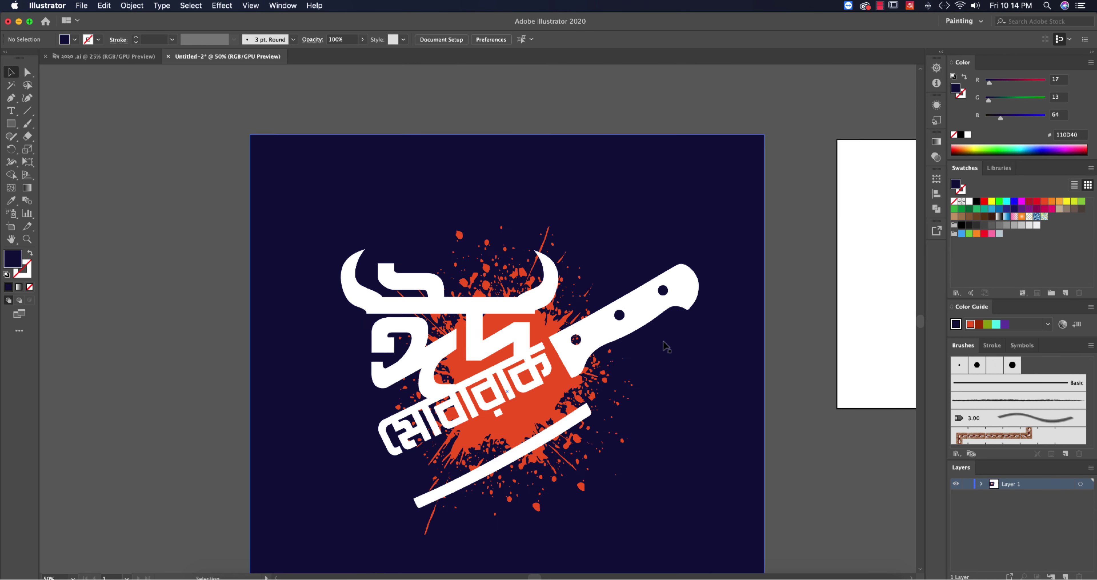
# Step: Fill the white landscape rectangle with the navy colour using the Eyedropper
pyautogui.press('super+minus')
pyautogui.moveTo(738, 407); pyautogui.dragTo(551, 384)
pyautogui.click(546, 261)
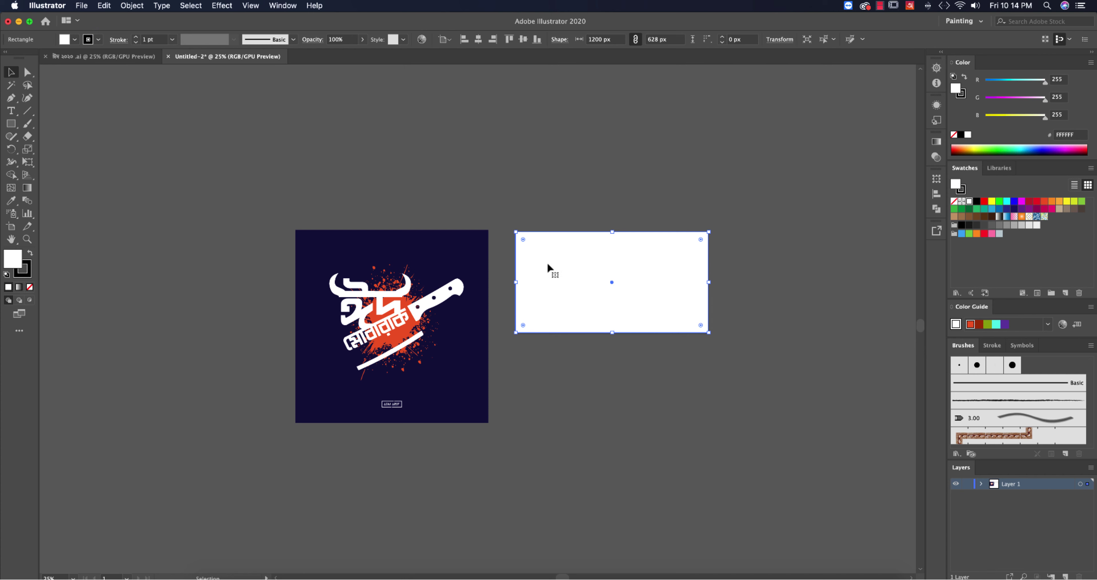
pyautogui.press('i')
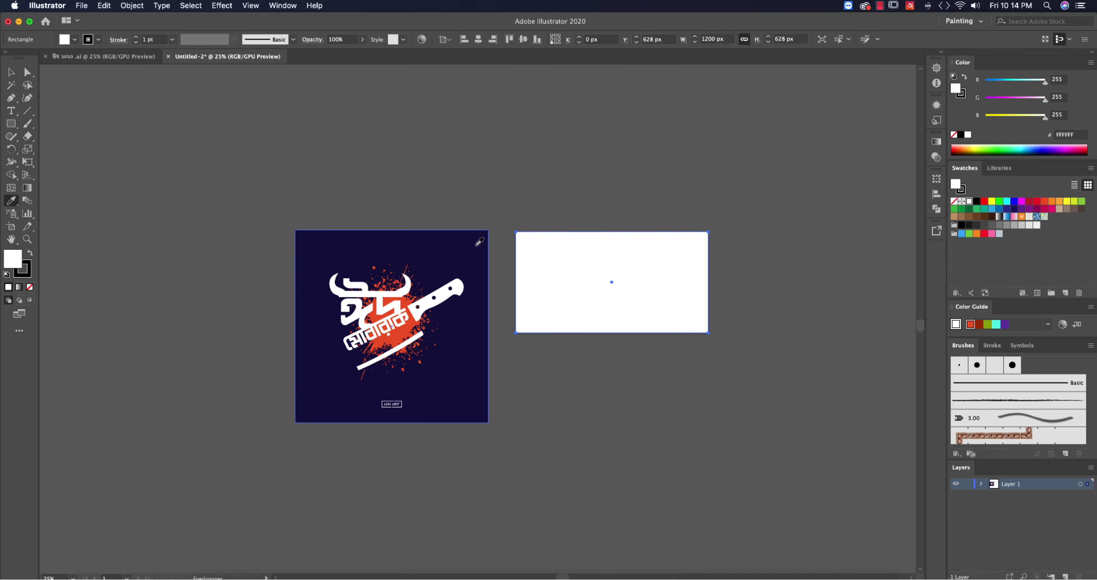
pyautogui.click(479, 240)
pyautogui.click(11, 72)
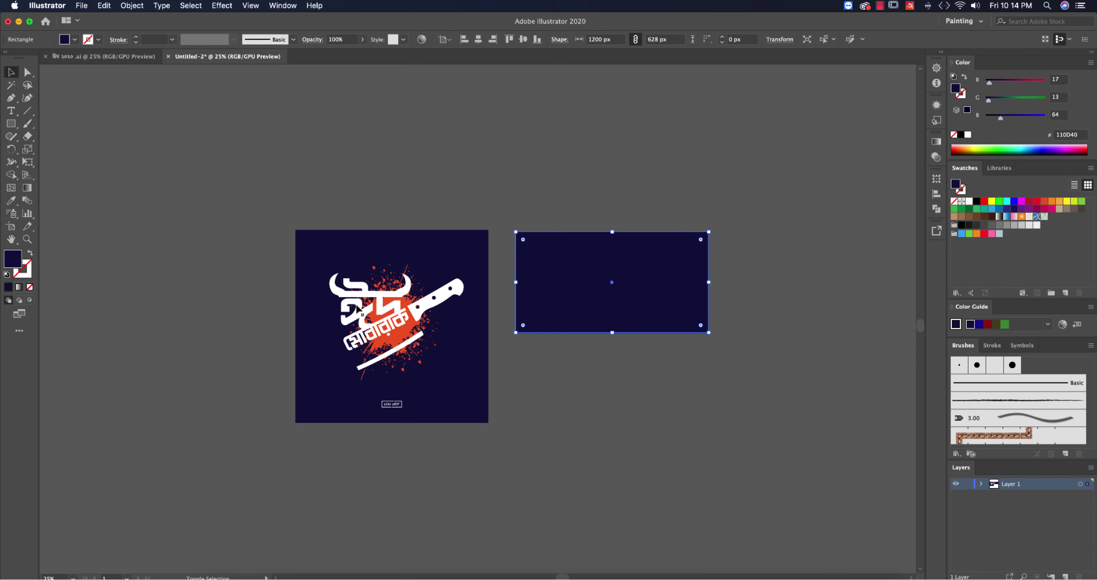
# Step: Copy the lettering artwork onto the landscape rectangle, scale it down, and centre it both ways
pyautogui.click(392, 324)
pyautogui.click(495, 340)
pyautogui.moveTo(406, 318); pyautogui.dragTo(632, 290)
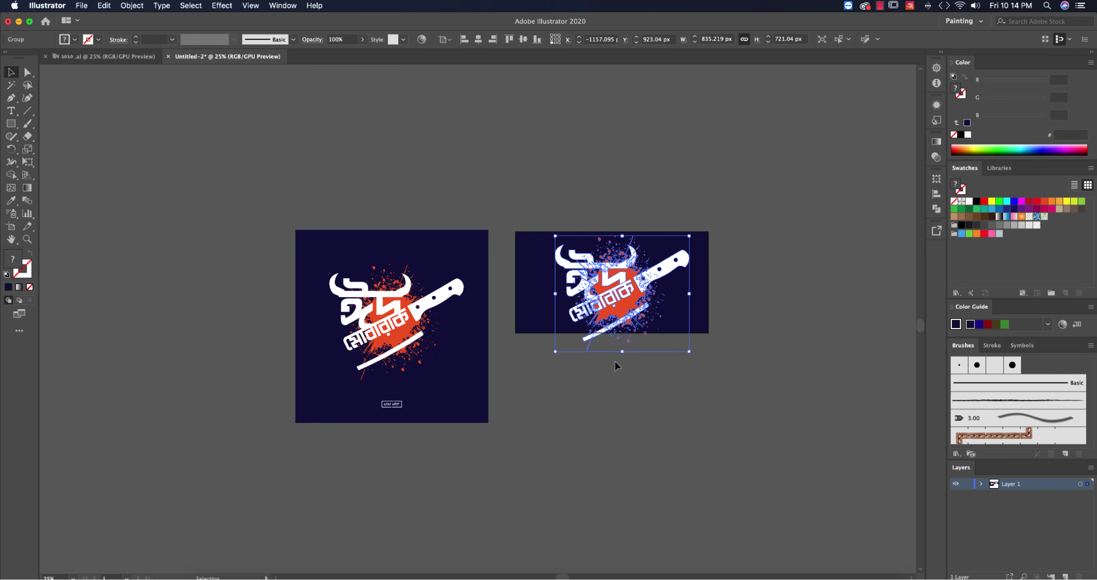
pyautogui.moveTo(623, 352); pyautogui.dragTo(625, 285)
pyautogui.keyDown('shift'); pyautogui.click(681, 274); pyautogui.keyUp('shift')
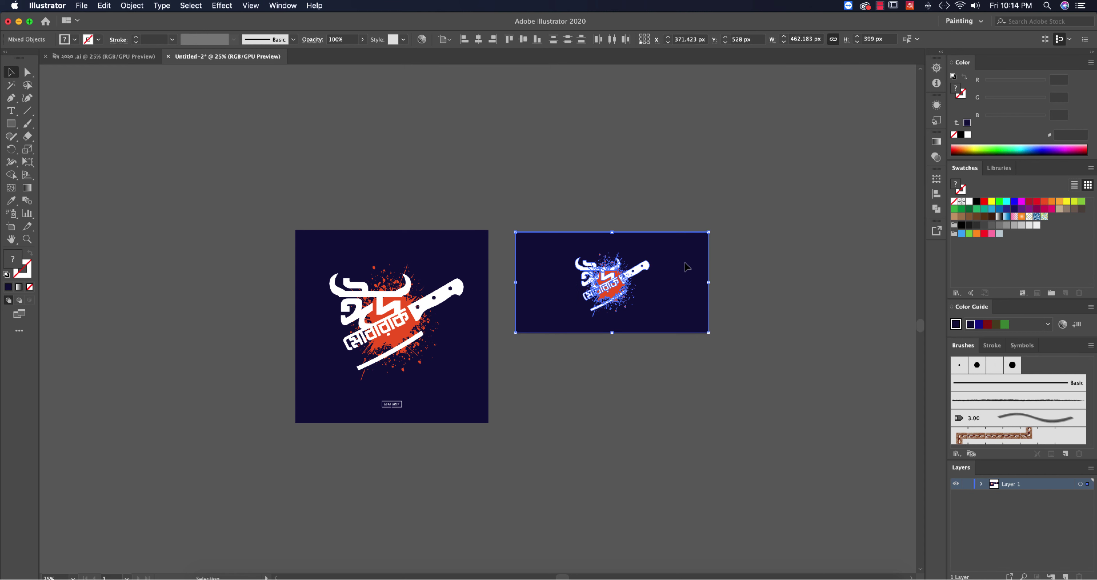
pyautogui.click(523, 43)
pyautogui.click(479, 39)
pyautogui.click(568, 169)
# Step: Copy the signature logo onto the landscape design, centre it, shrink it, and move it into the splatter
pyautogui.scroll(2, 609, 256)
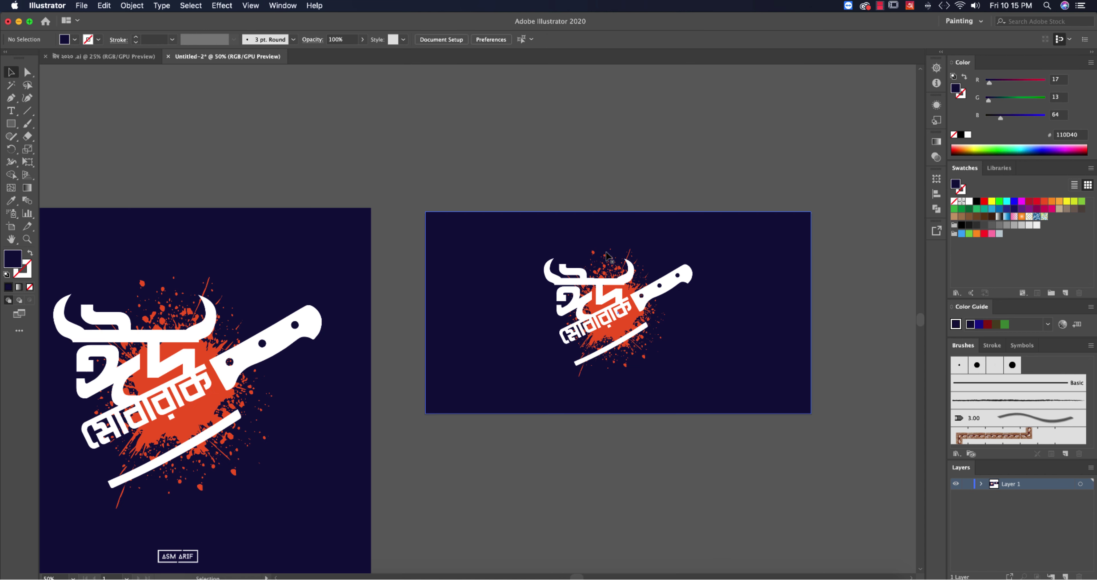
pyautogui.scroll(-5, 426, 445)
pyautogui.moveTo(247, 429); pyautogui.dragTo(673, 267)
pyautogui.keyDown('shift'); pyautogui.click(534, 145); pyautogui.keyUp('shift')
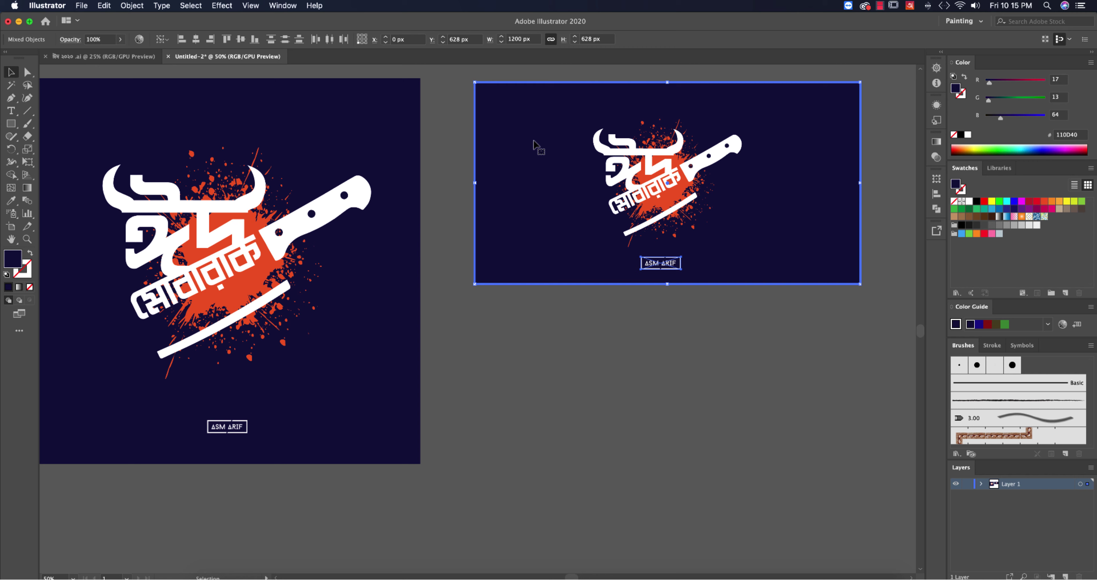
pyautogui.click(209, 40)
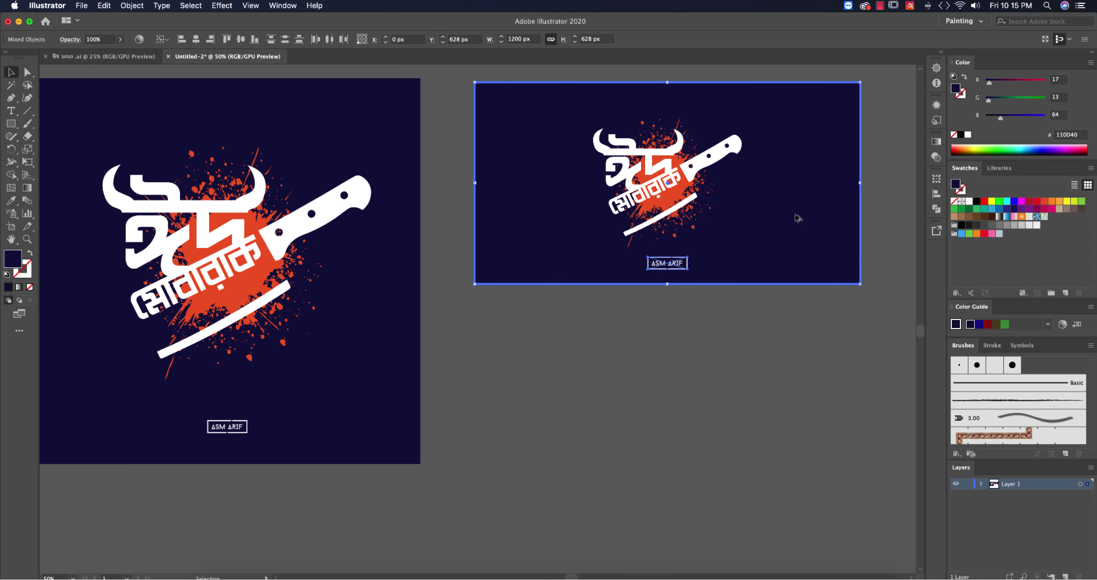
pyautogui.scroll(3, 678, 243)
pyautogui.click(693, 429)
pyautogui.click(681, 313)
pyautogui.moveTo(710, 330)
pyautogui.mouseDown()
pyautogui.moveTo(657, 302)
pyautogui.moveTo(670, 111)
pyautogui.moveTo(732, 239)
pyautogui.mouseUp()
# Step: Drop the roughly 32 × 10 px logo beside মোবারক, then zoom around to review the landscape artboard
pyautogui.click(717, 476)
pyautogui.scroll(-2, 711, 404)
pyautogui.scroll(1, 710, 403)
pyautogui.scroll(-4, 723, 421)
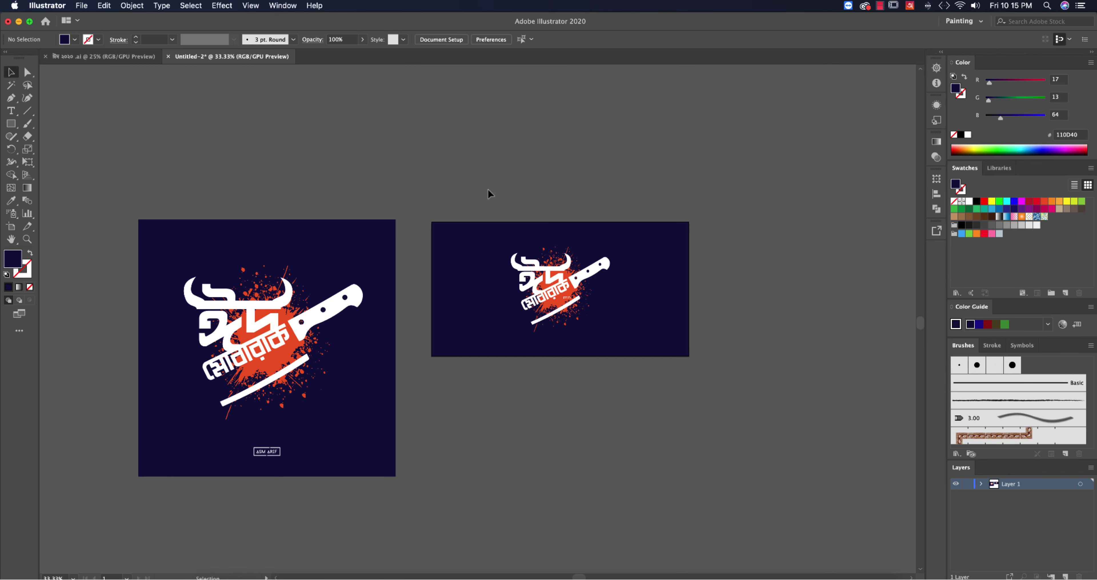
pyautogui.moveTo(490, 193); pyautogui.dragTo(696, 443)
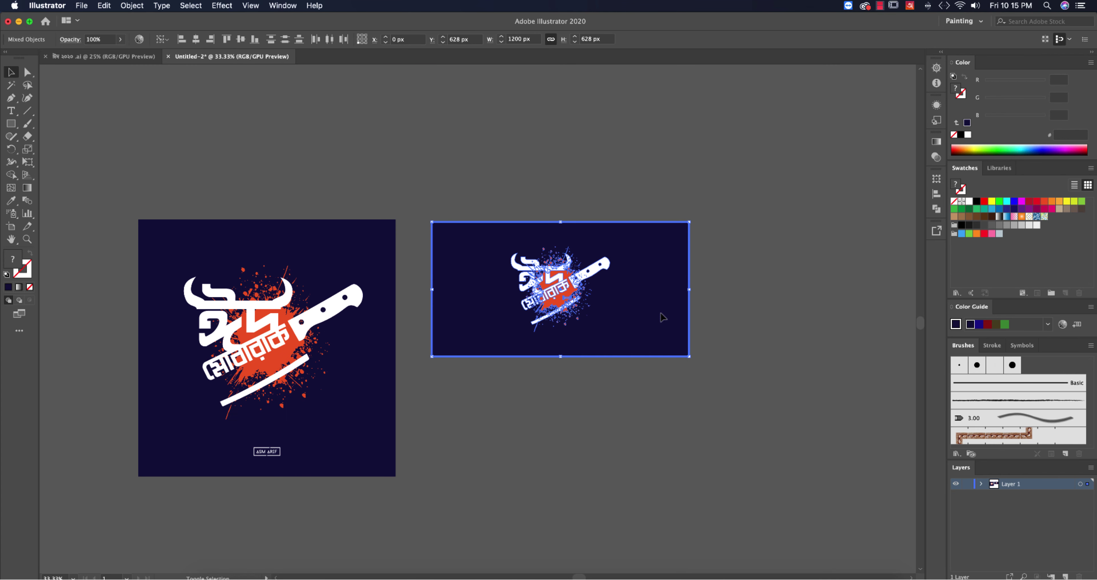
pyautogui.click(661, 312)
pyautogui.scroll(1, 569, 279)
pyautogui.scroll(1, 569, 279)
pyautogui.scroll(1, 569, 278)
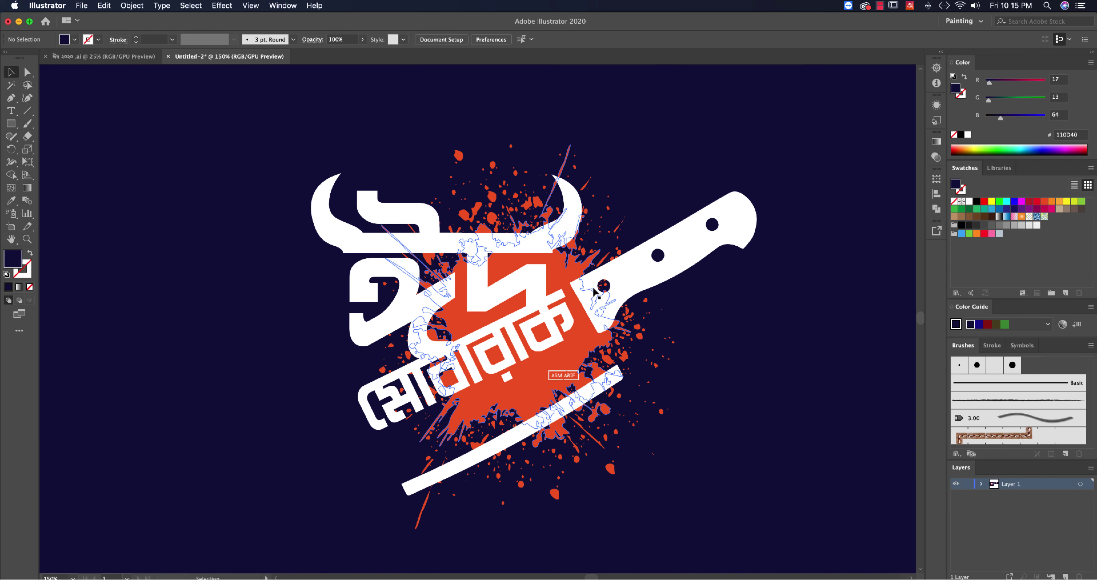
pyautogui.scroll(1, 680, 351)
pyautogui.scroll(-1, 683, 351)
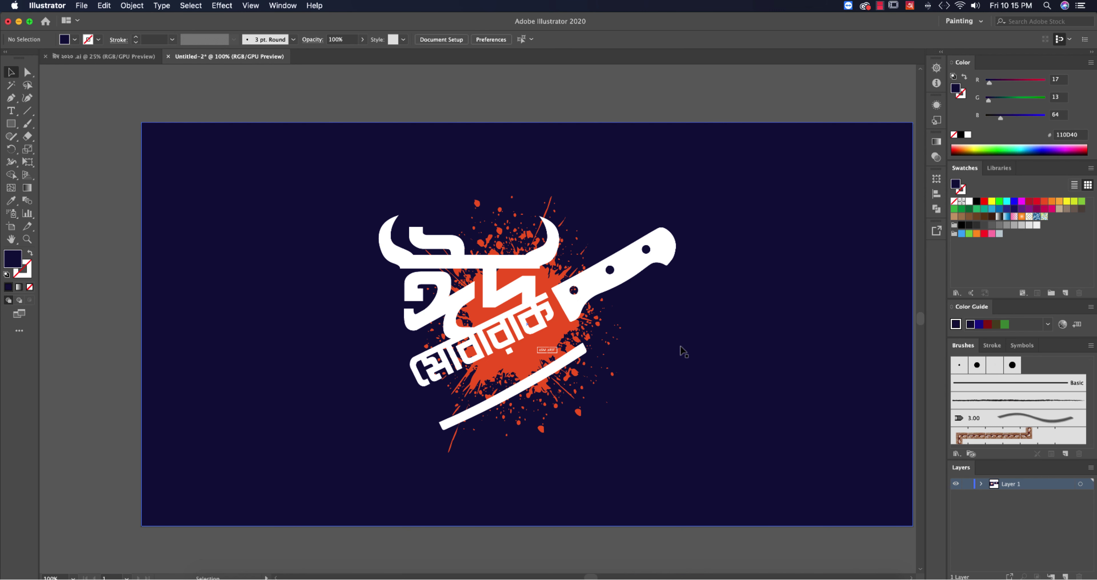